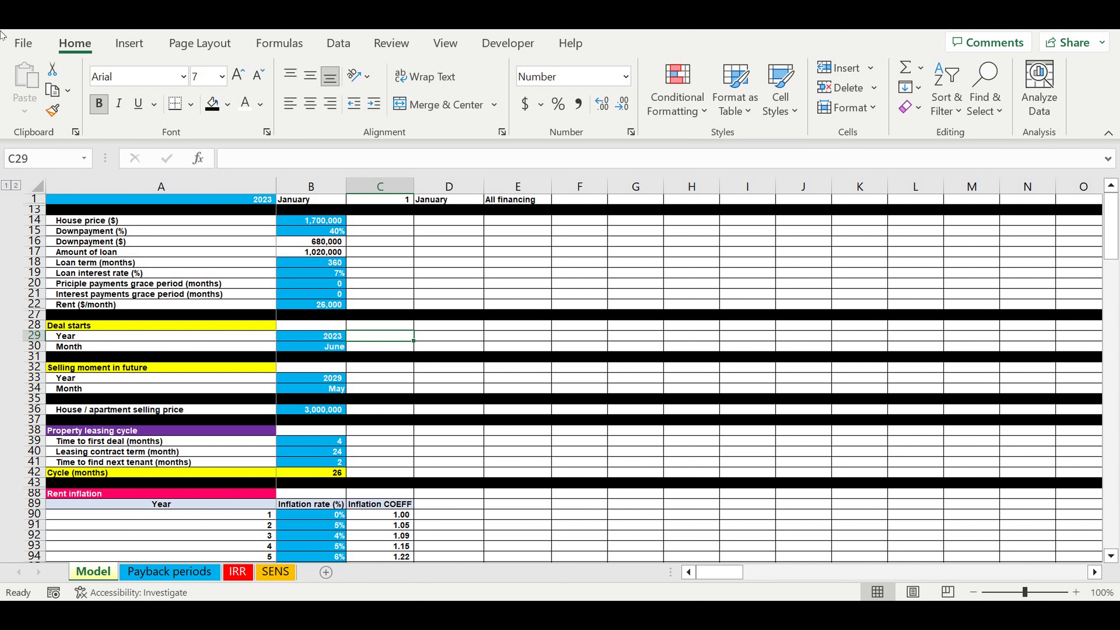
# Review the blocks of purchase and loan input cells, from house price and downpayment through loan term to monthly rent.
pyautogui.click(314, 286)
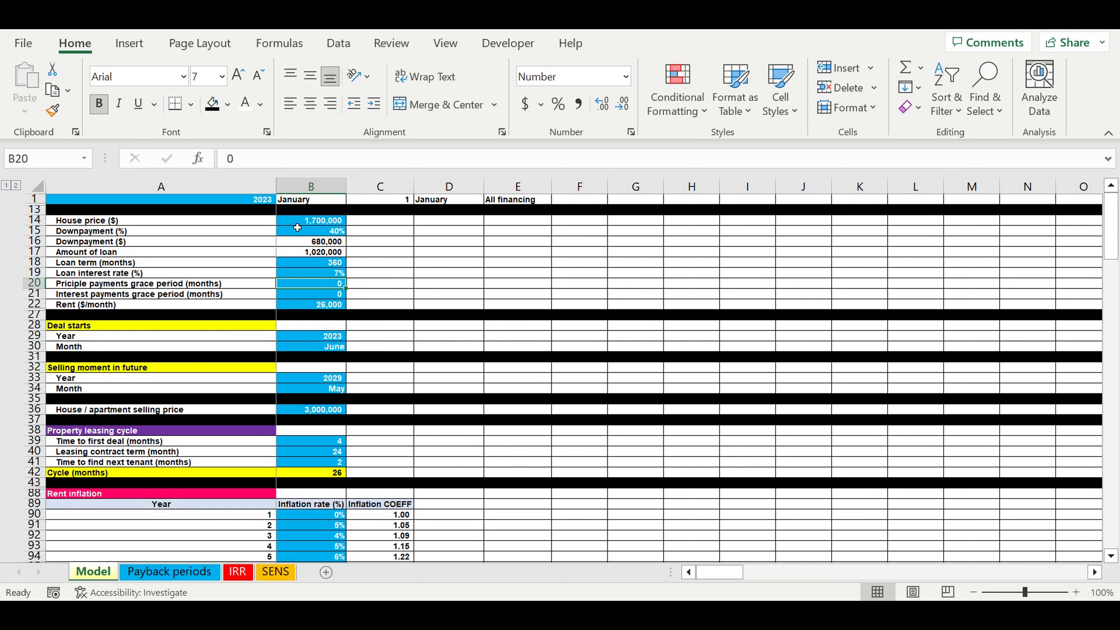
pyautogui.moveTo(308, 222); pyautogui.dragTo(307, 300)
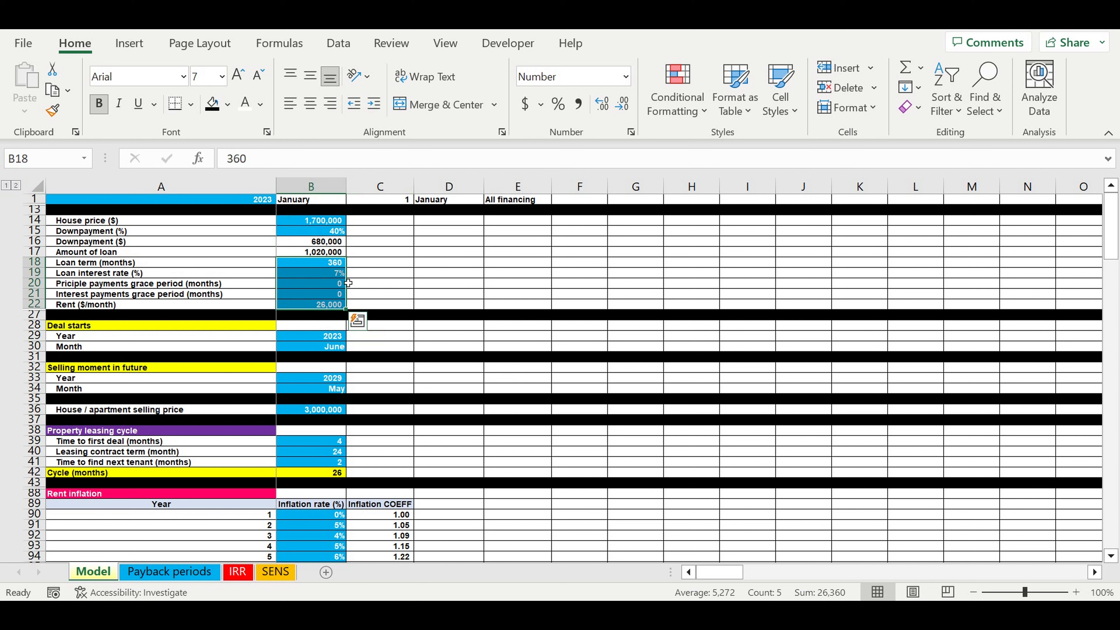
pyautogui.click(410, 266)
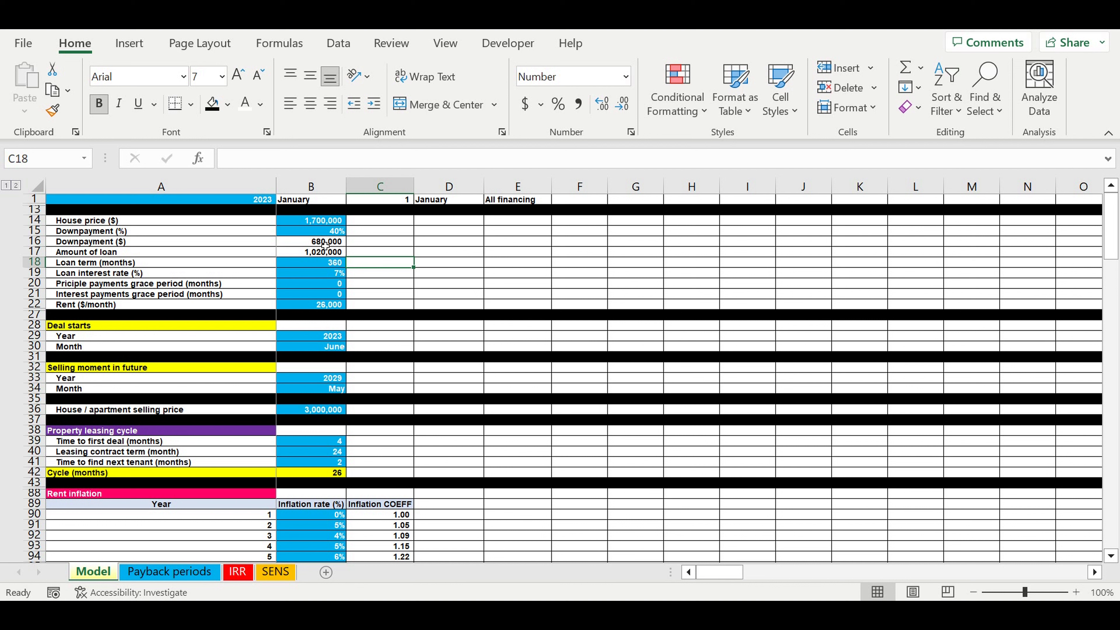
pyautogui.moveTo(320, 227); pyautogui.dragTo(320, 231)
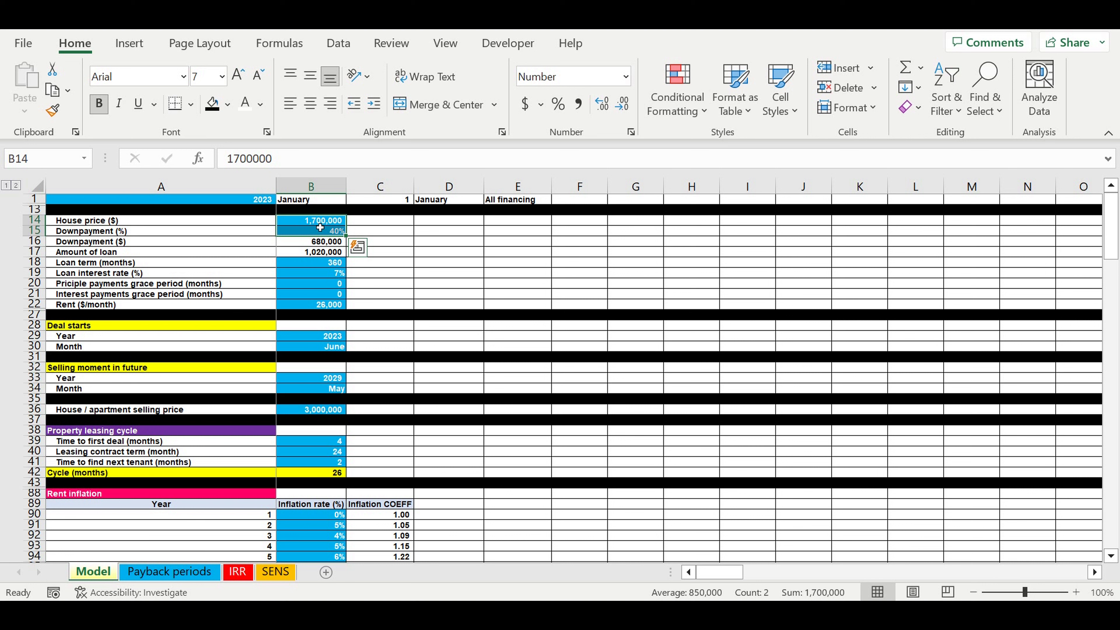
pyautogui.moveTo(314, 222); pyautogui.dragTo(323, 231)
pyautogui.moveTo(314, 267); pyautogui.dragTo(315, 314)
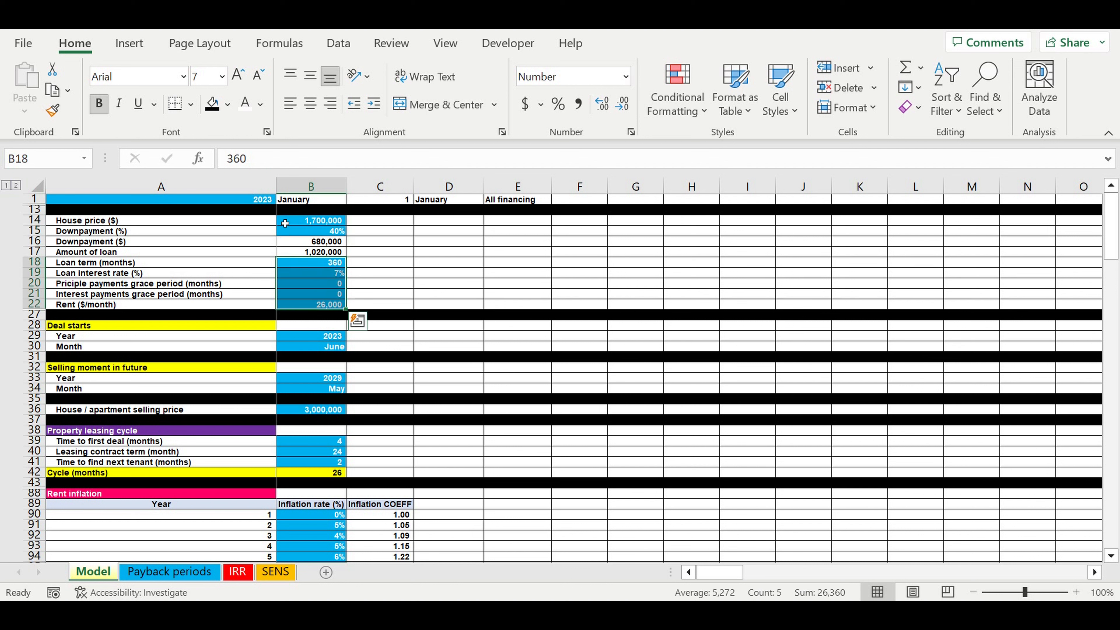
# Examine the model's start year, house price, downpayment percentage, loan term, interest rate, both grace periods and rent one by one.
pyautogui.click(226, 202)
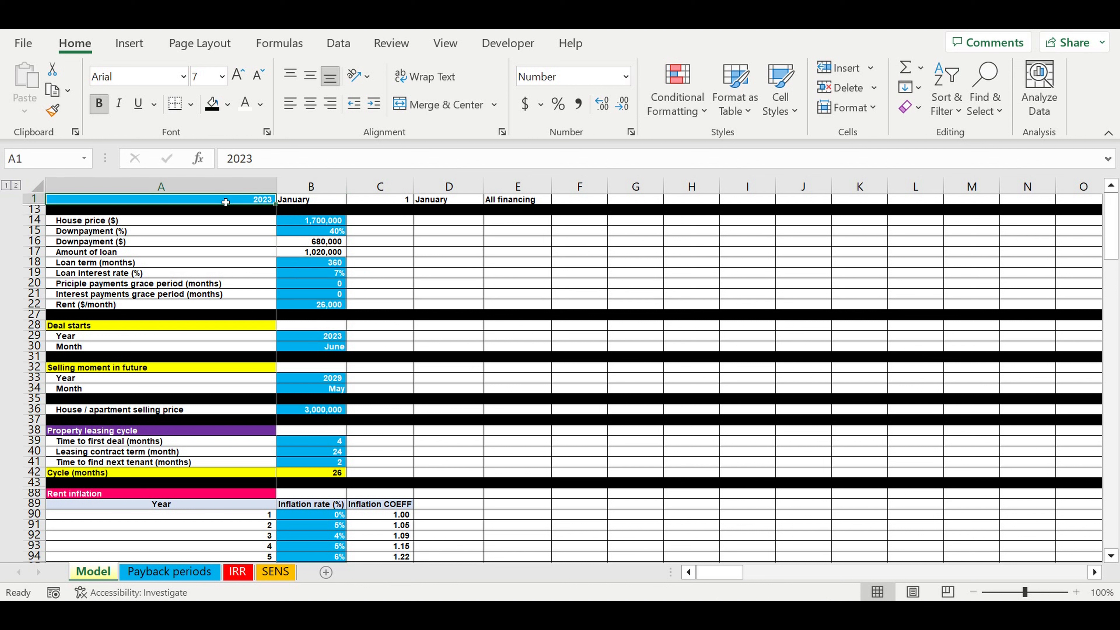
pyautogui.click(316, 223)
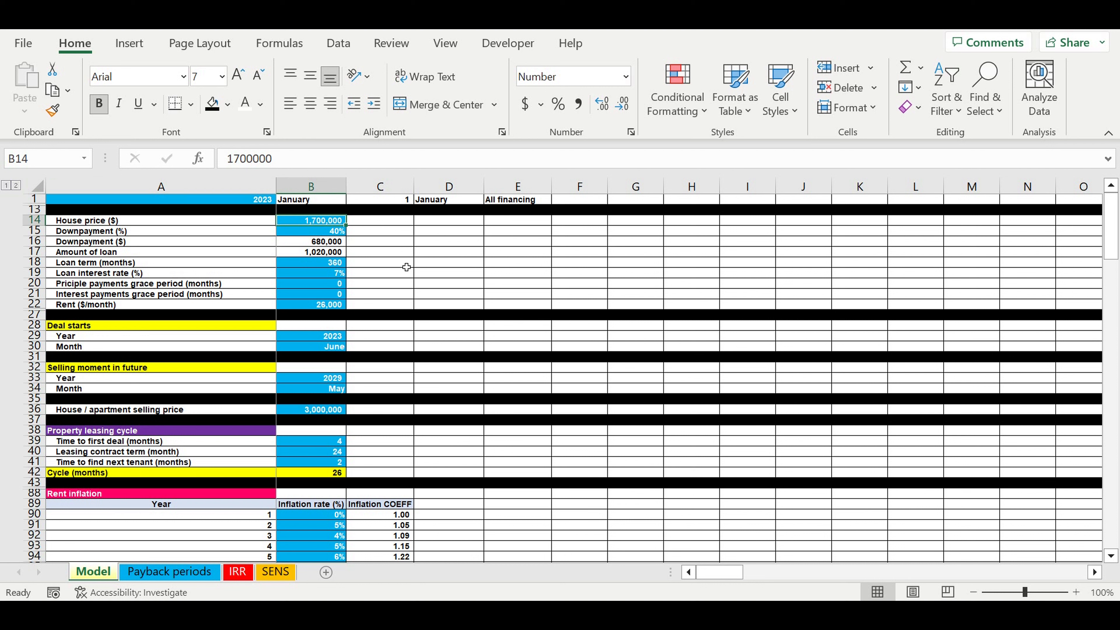
pyautogui.click(318, 234)
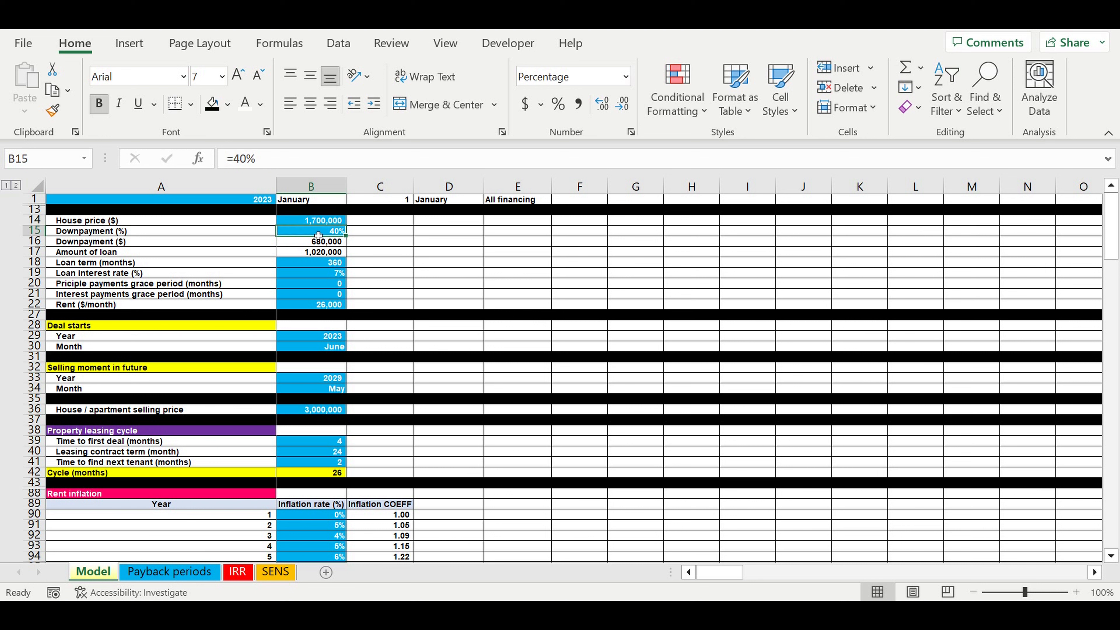
pyautogui.click(317, 267)
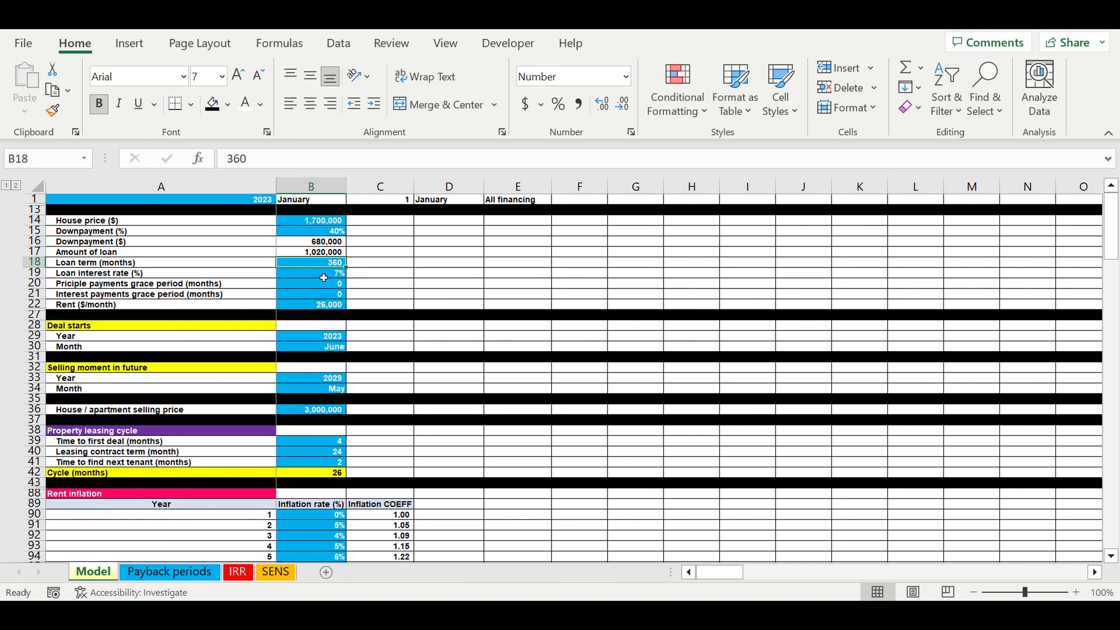
pyautogui.click(322, 277)
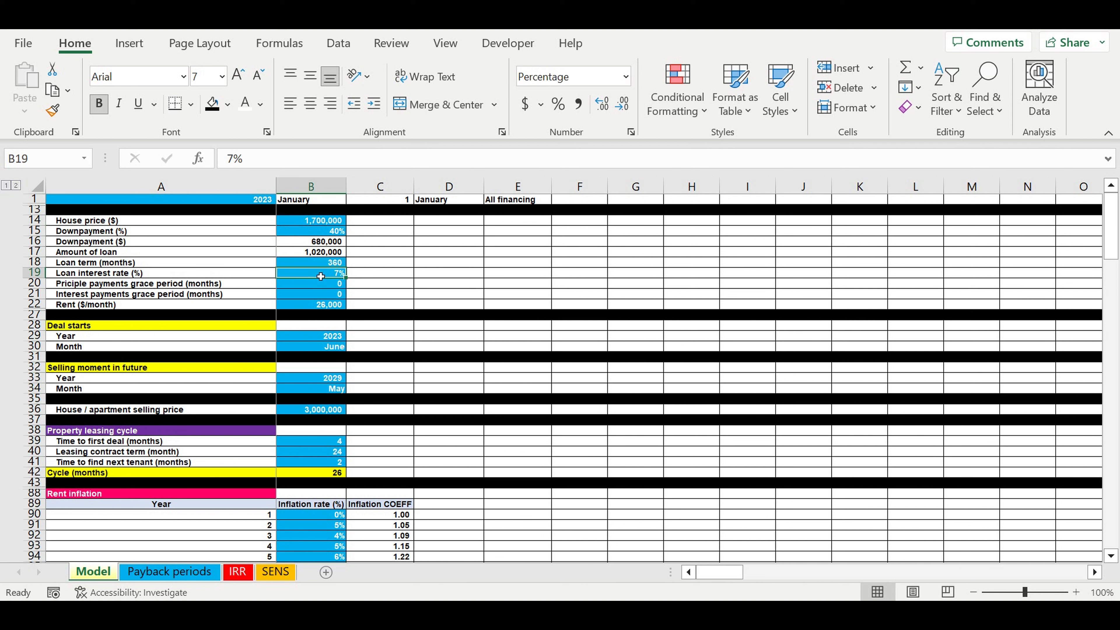
pyautogui.moveTo(310, 285); pyautogui.dragTo(316, 296)
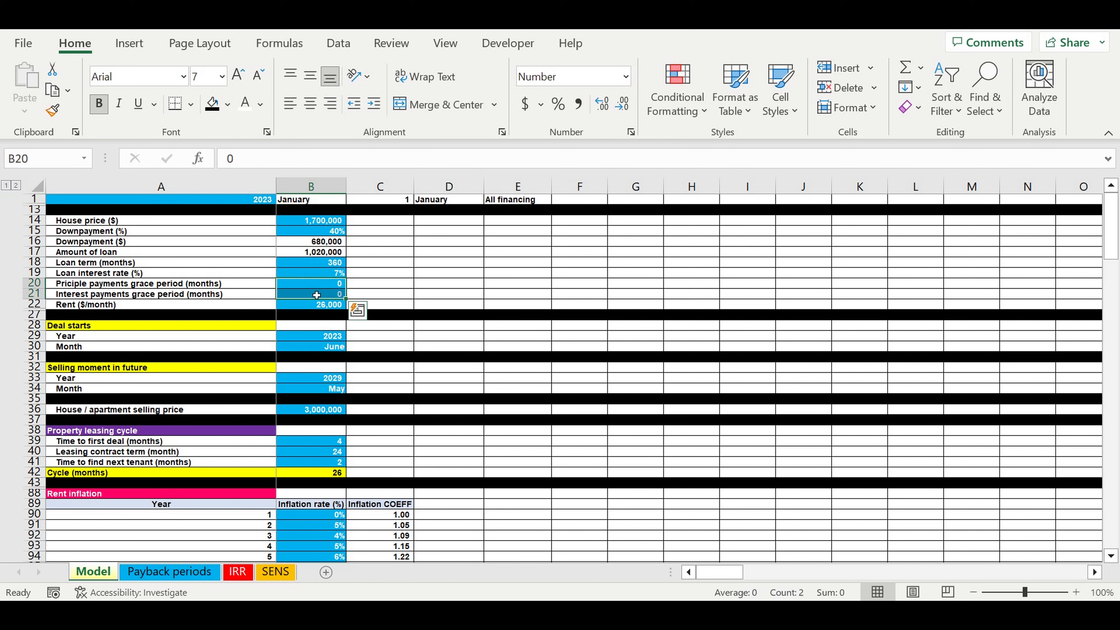
pyautogui.click(315, 296)
pyautogui.moveTo(323, 284); pyautogui.dragTo(324, 295)
pyautogui.click(322, 294)
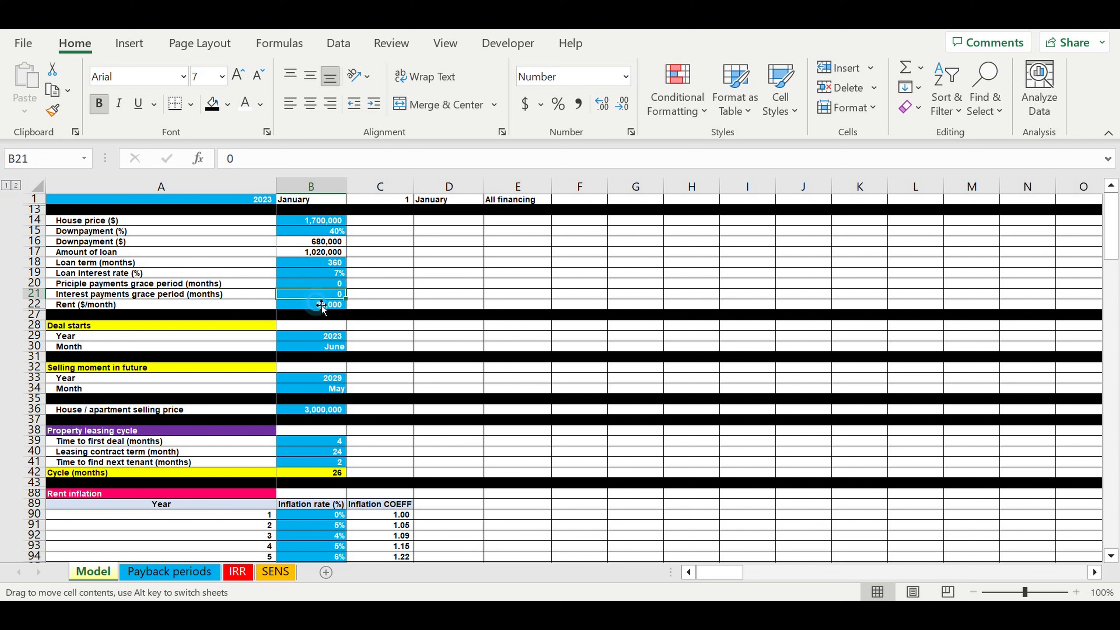
pyautogui.click(312, 305)
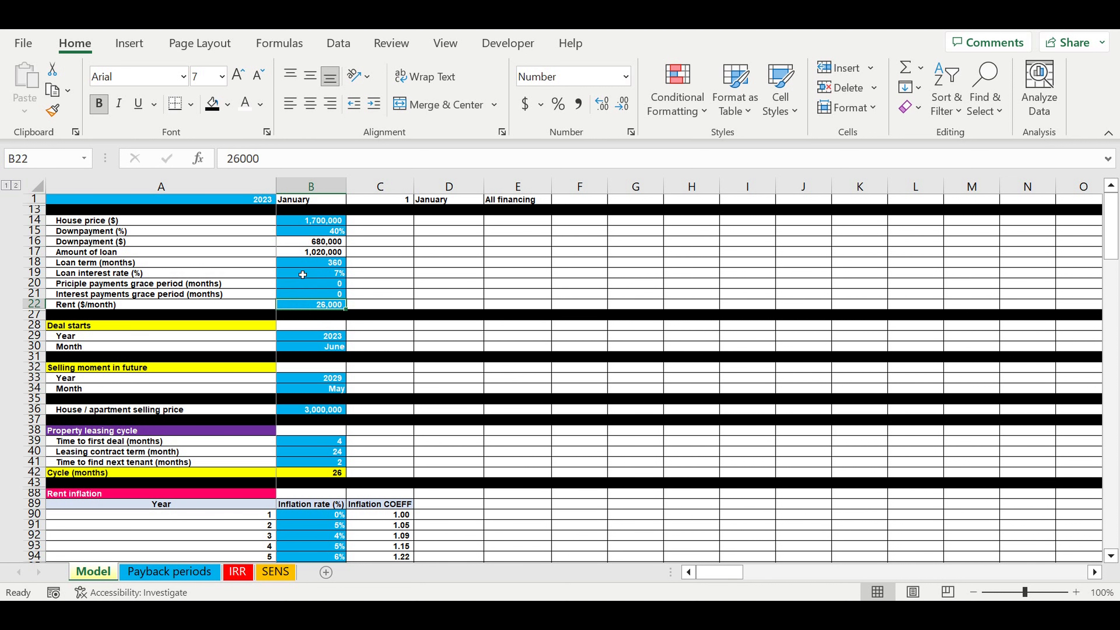
# Check the deal start year and month cells and their selection lists without changing them.
pyautogui.scroll(-2, 307, 272)
pyautogui.click(323, 276)
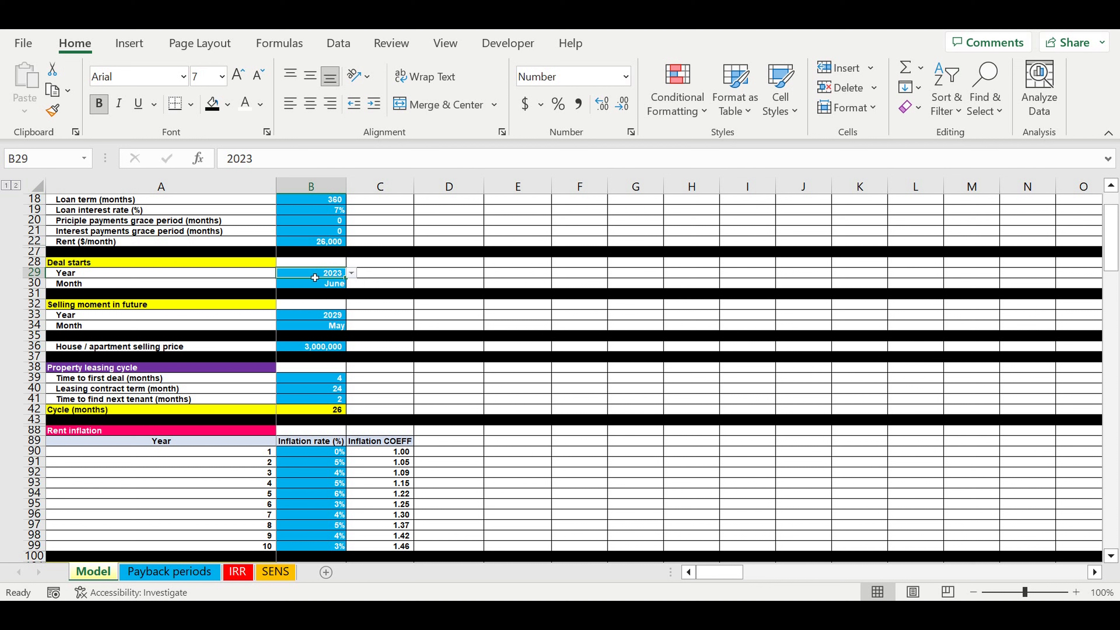
pyautogui.click(316, 283)
pyautogui.click(351, 284)
pyautogui.click(351, 286)
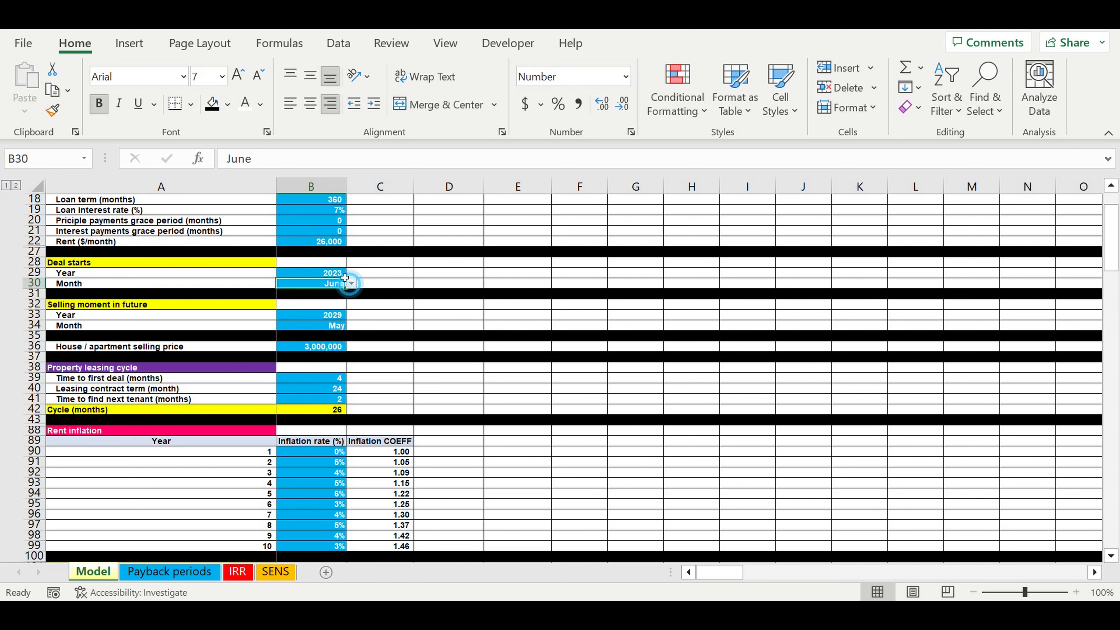
pyautogui.click(335, 272)
pyautogui.click(350, 273)
pyautogui.click(351, 277)
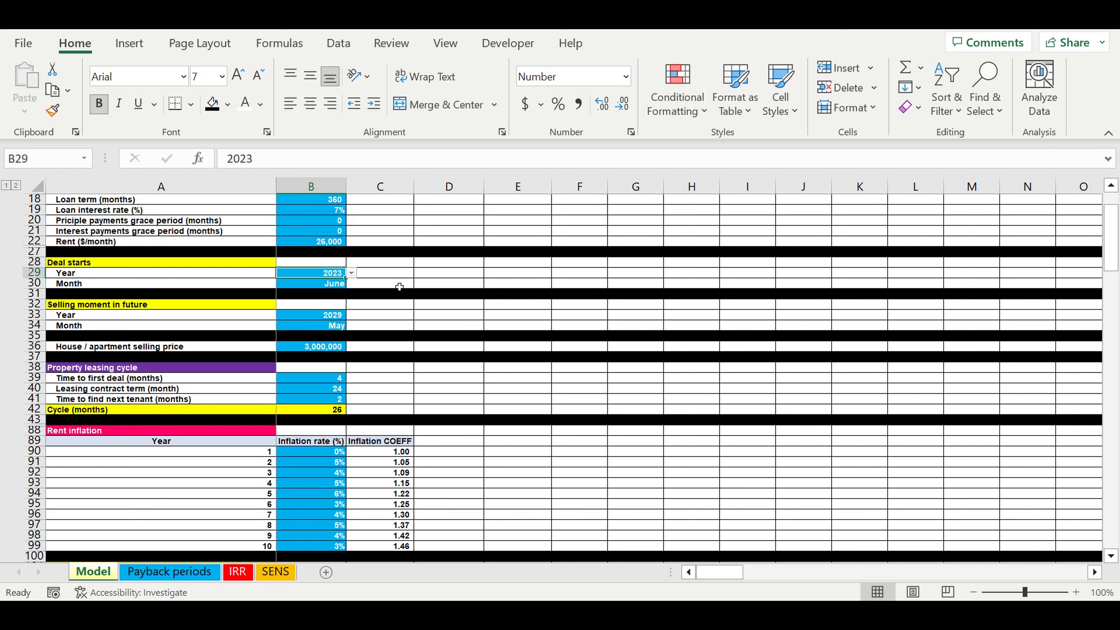
pyautogui.click(395, 284)
# Check the selling year and month cells and look through the years available for the selling moment.
pyautogui.click(323, 315)
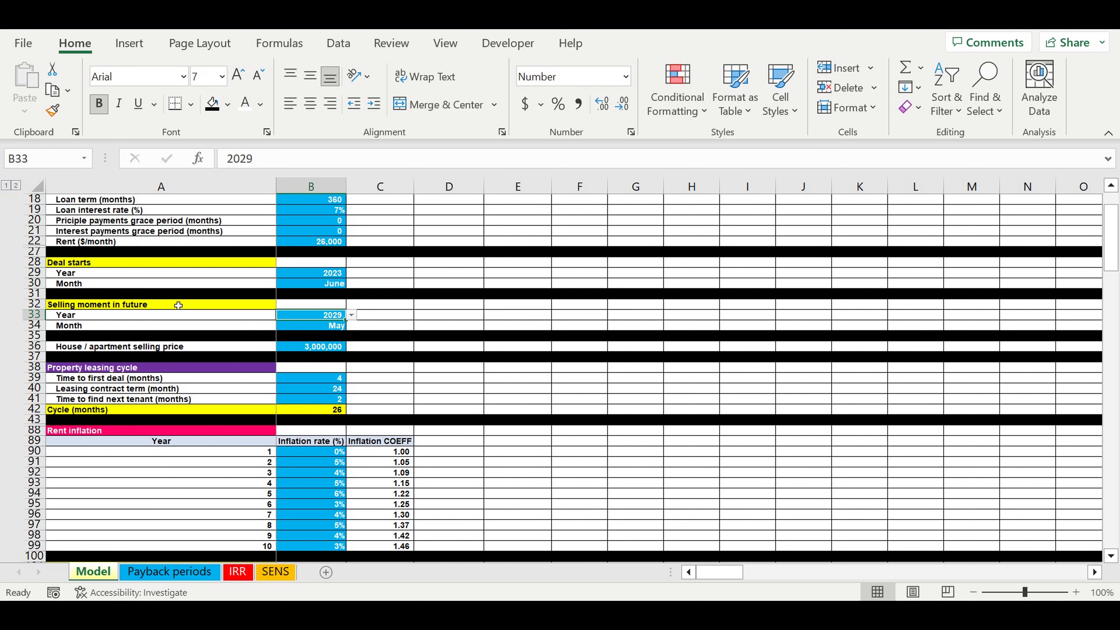
pyautogui.click(351, 315)
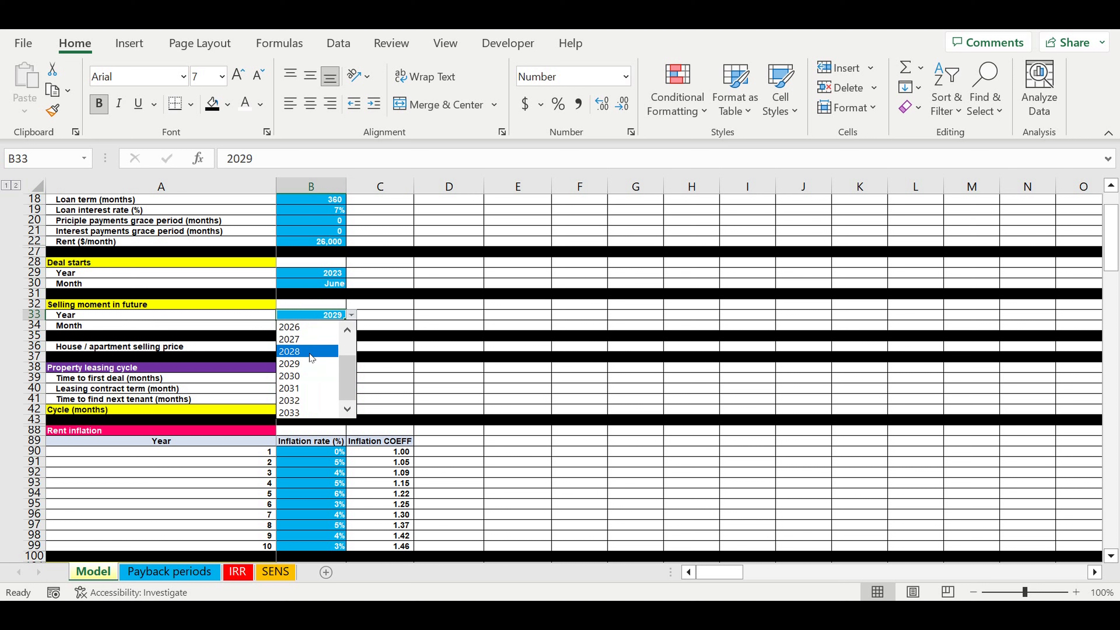
pyautogui.press('Escape')
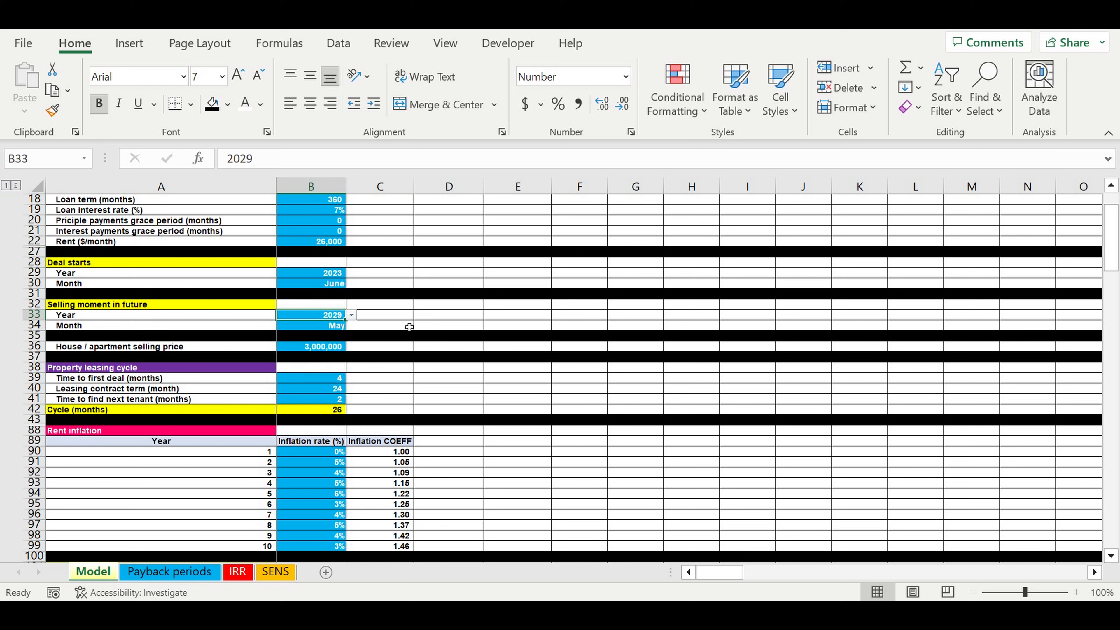
pyautogui.click(331, 326)
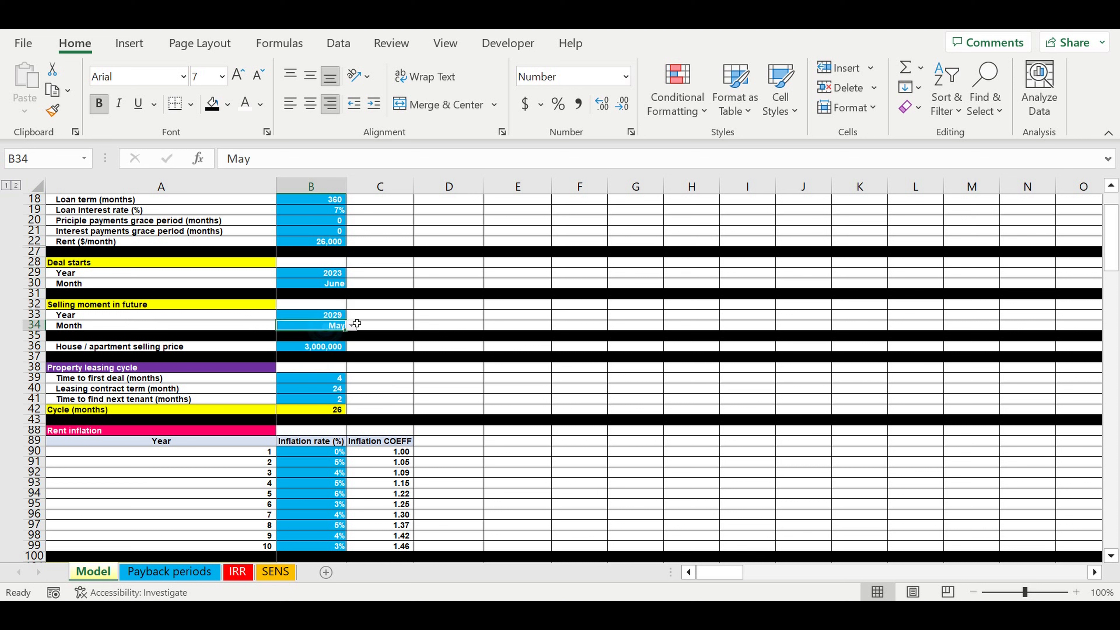
pyautogui.click(342, 317)
pyautogui.click(351, 315)
pyautogui.moveTo(349, 373); pyautogui.dragTo(347, 398)
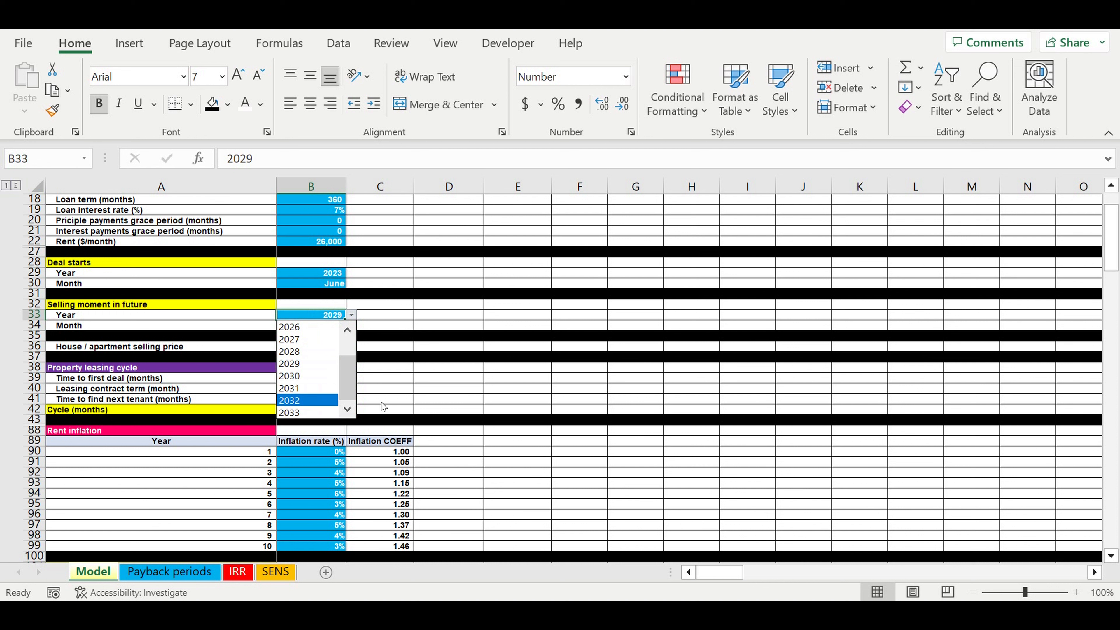
pyautogui.click(438, 381)
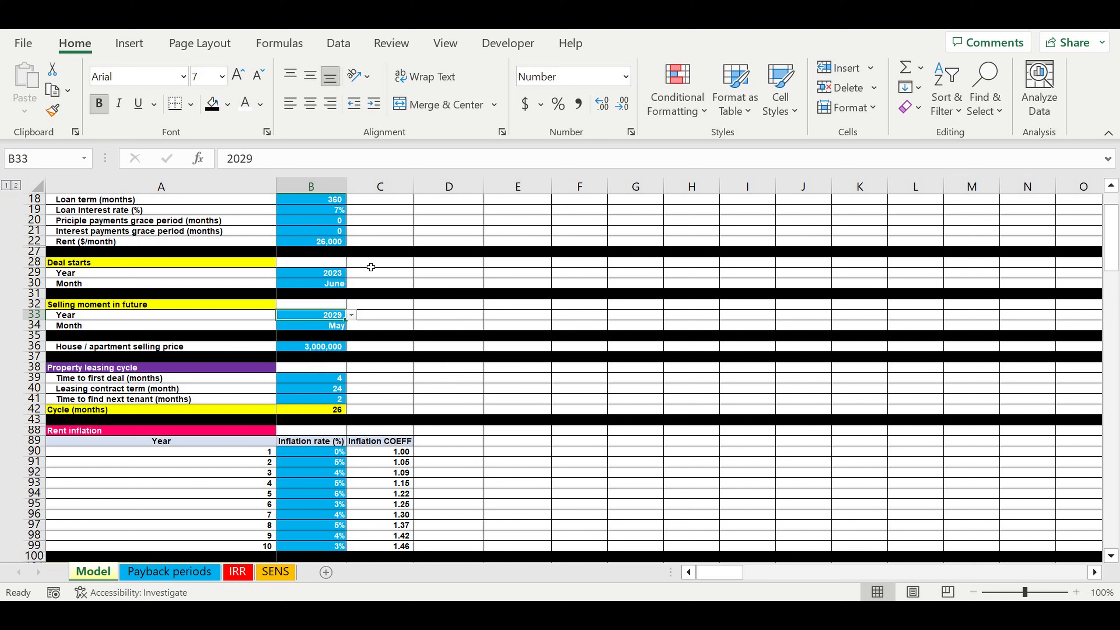
# Compare the deal start date with the selling date and examine the house / apartment selling price.
pyautogui.moveTo(300, 277); pyautogui.dragTo(308, 287)
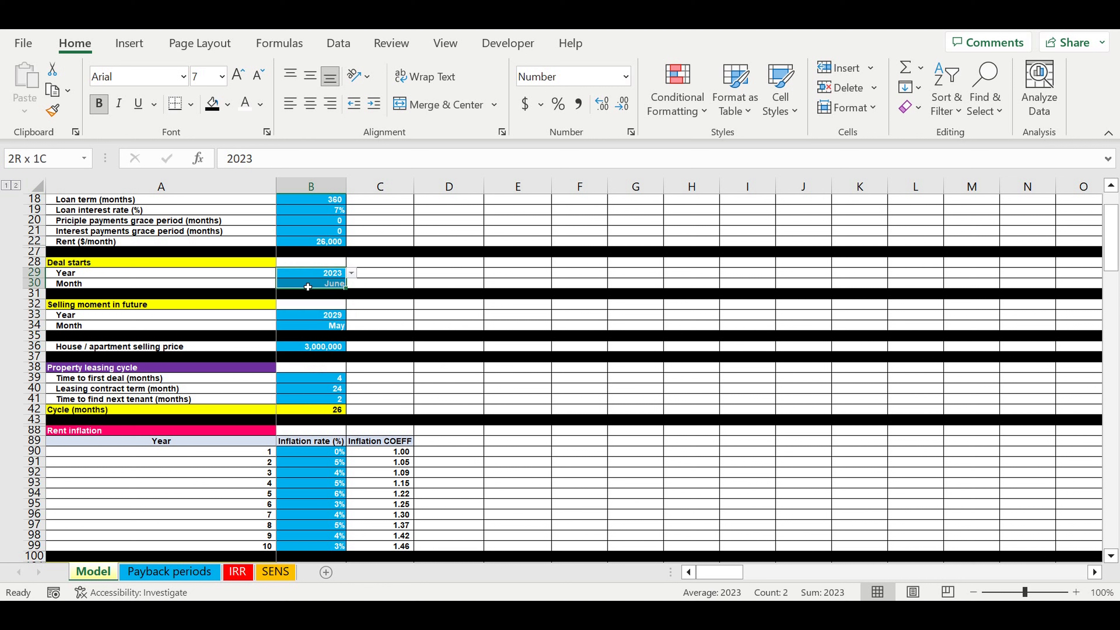
pyautogui.moveTo(315, 319); pyautogui.dragTo(315, 329)
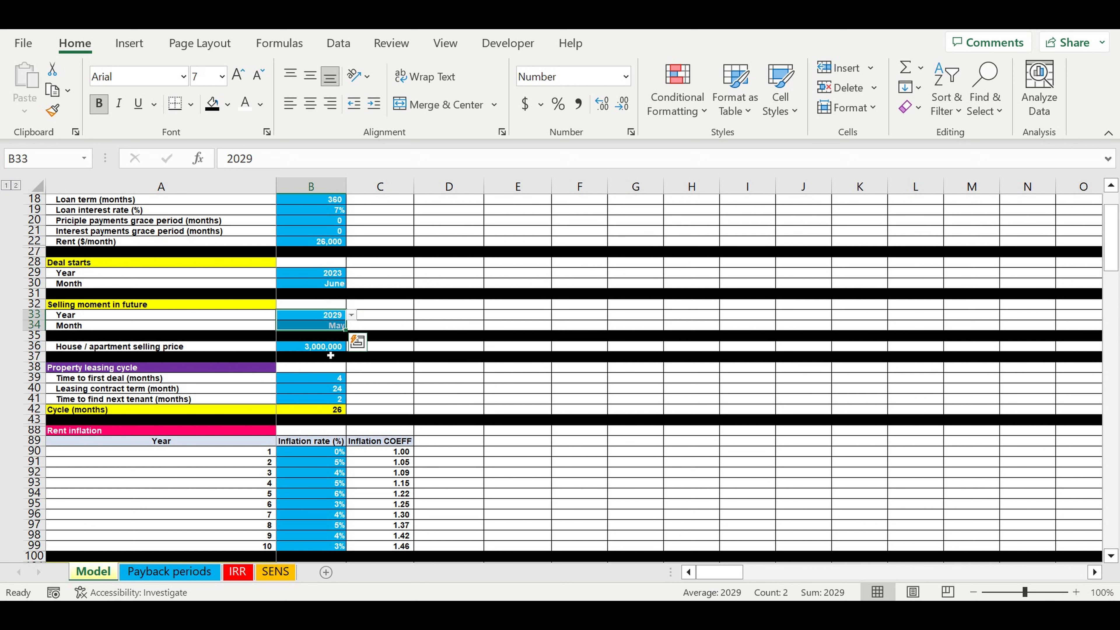
pyautogui.click(320, 350)
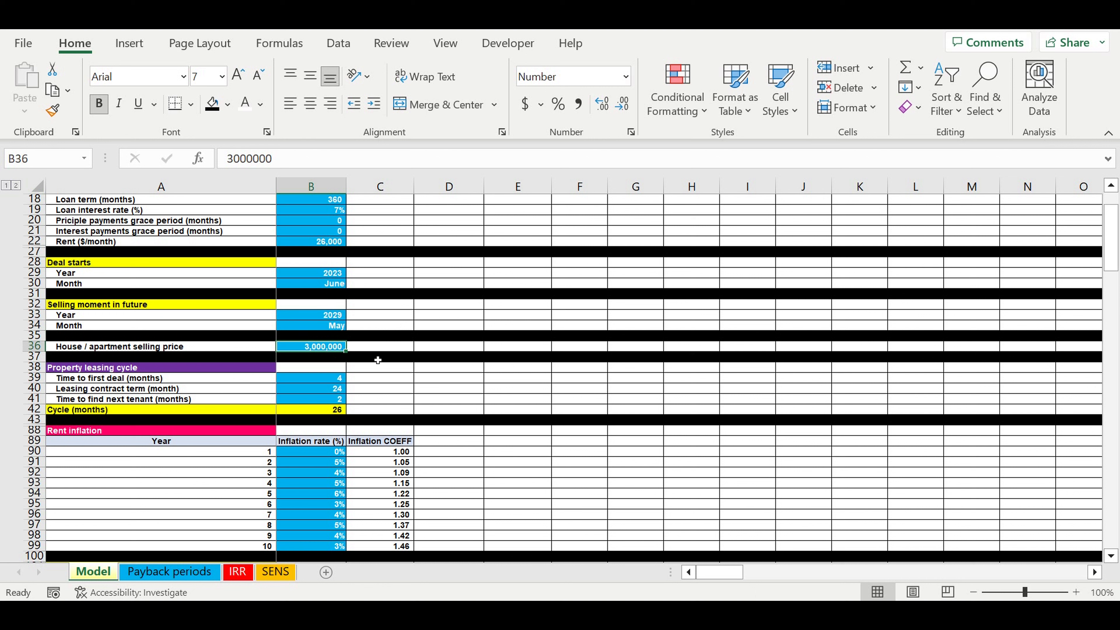
# Examine the time to first deal input and the cash-flow statement's operating and investment results for the months before rent begins.
pyautogui.moveTo(329, 379); pyautogui.dragTo(325, 402)
pyautogui.click(313, 382)
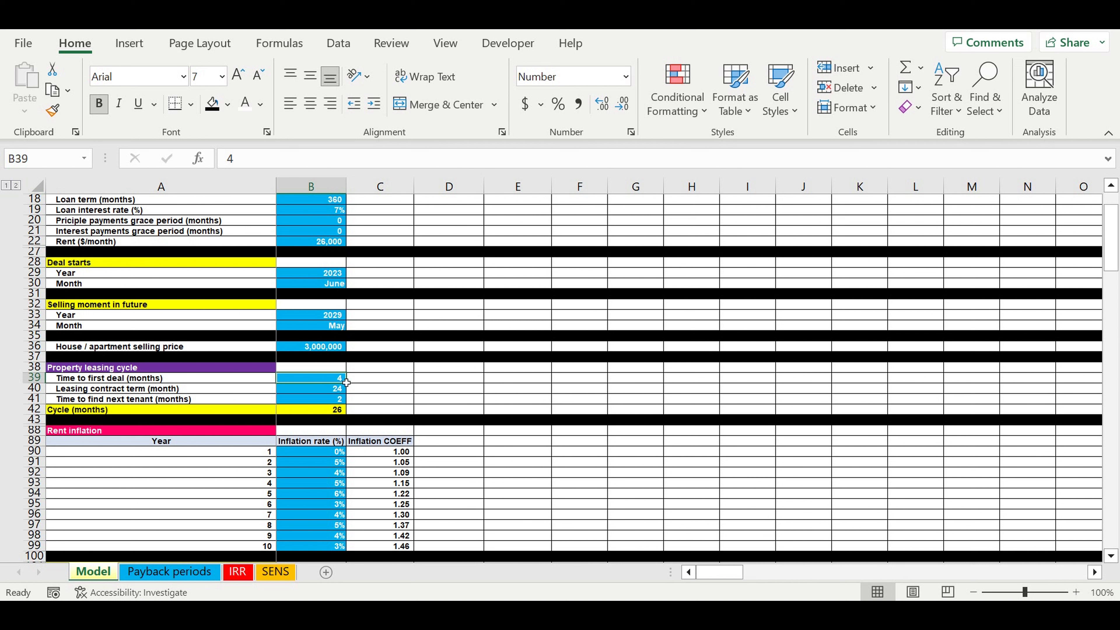
pyautogui.scroll(-15, 356, 386)
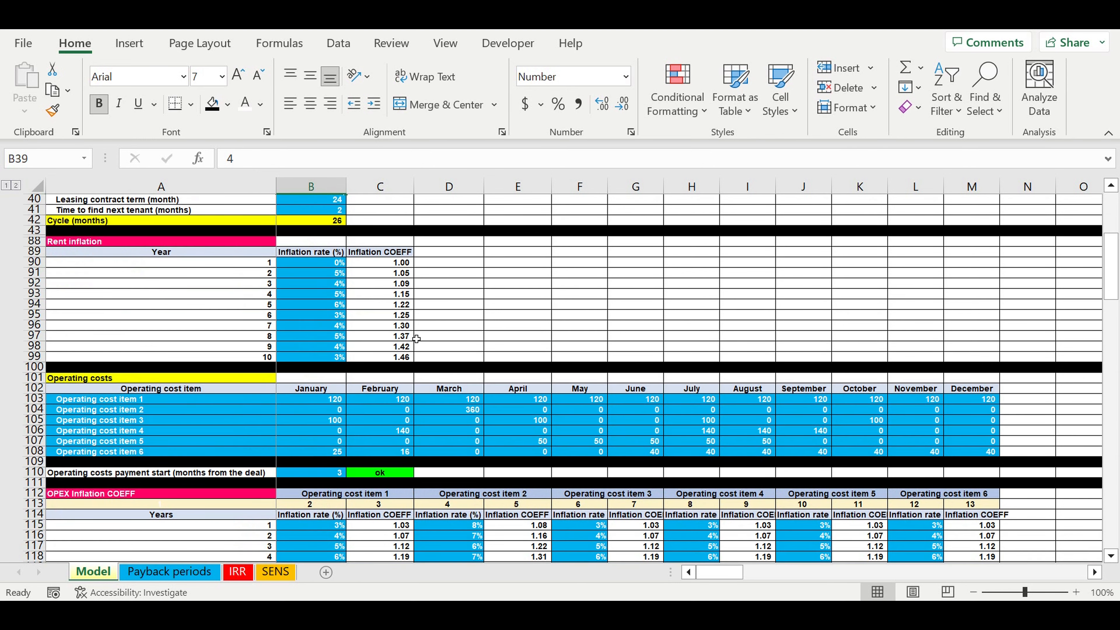
pyautogui.scroll(-9, 426, 323)
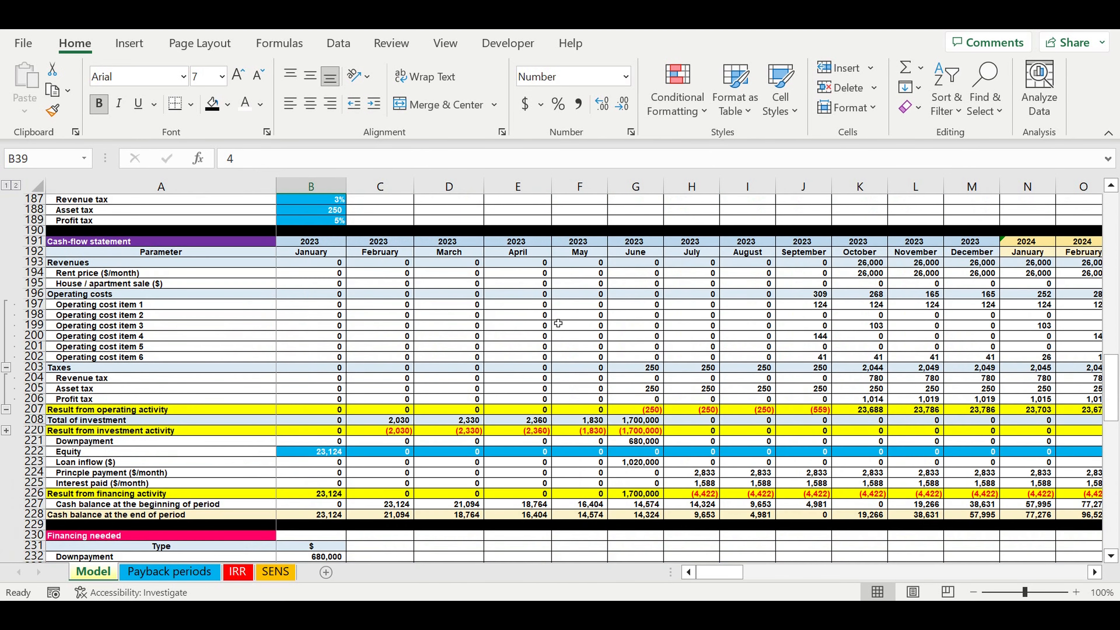
pyautogui.moveTo(643, 415); pyautogui.dragTo(800, 412)
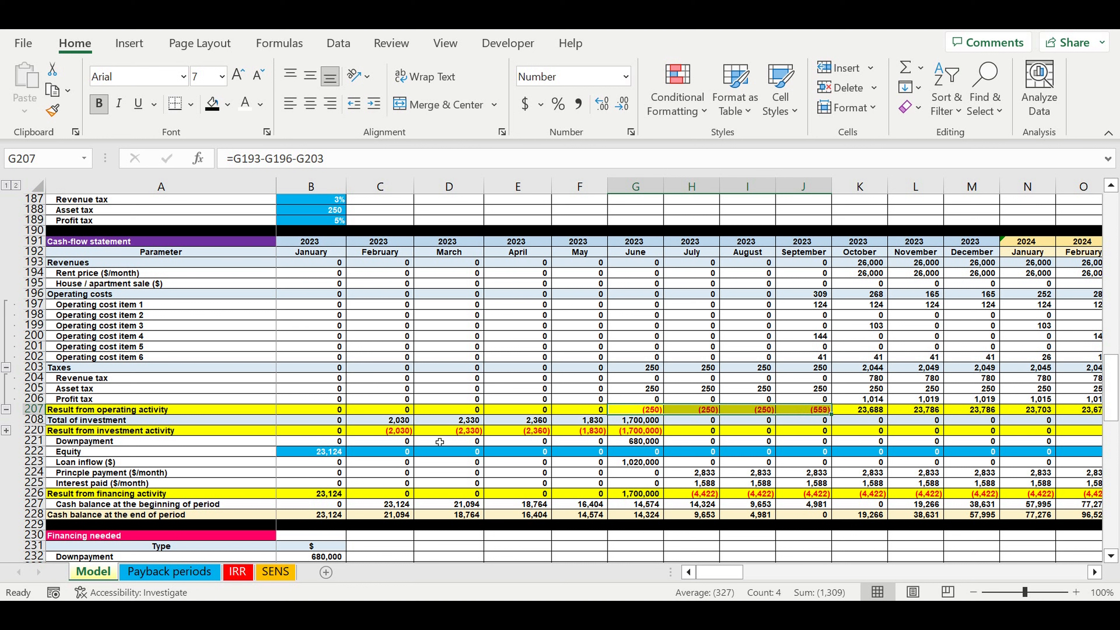
pyautogui.click(392, 431)
pyautogui.moveTo(428, 431); pyautogui.dragTo(823, 414)
# Return to the property leasing cycle inputs and examine the leasing contract term and the time to find the next tenant.
pyautogui.moveTo(1111, 386); pyautogui.dragTo(1111, 232)
pyautogui.scroll(-3, 331, 363)
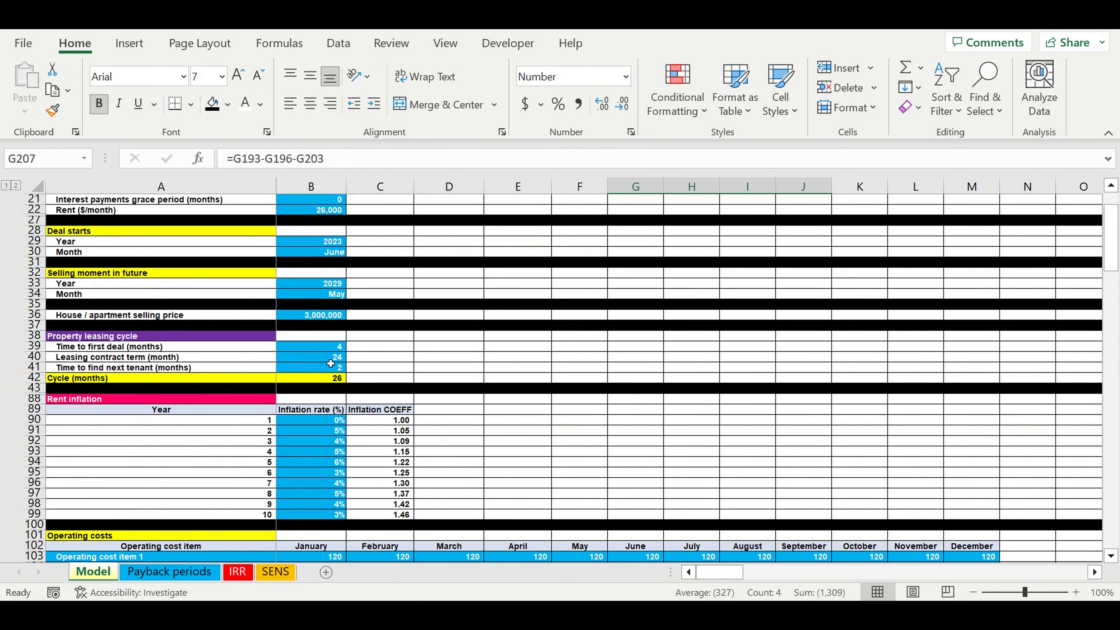
pyautogui.click(322, 358)
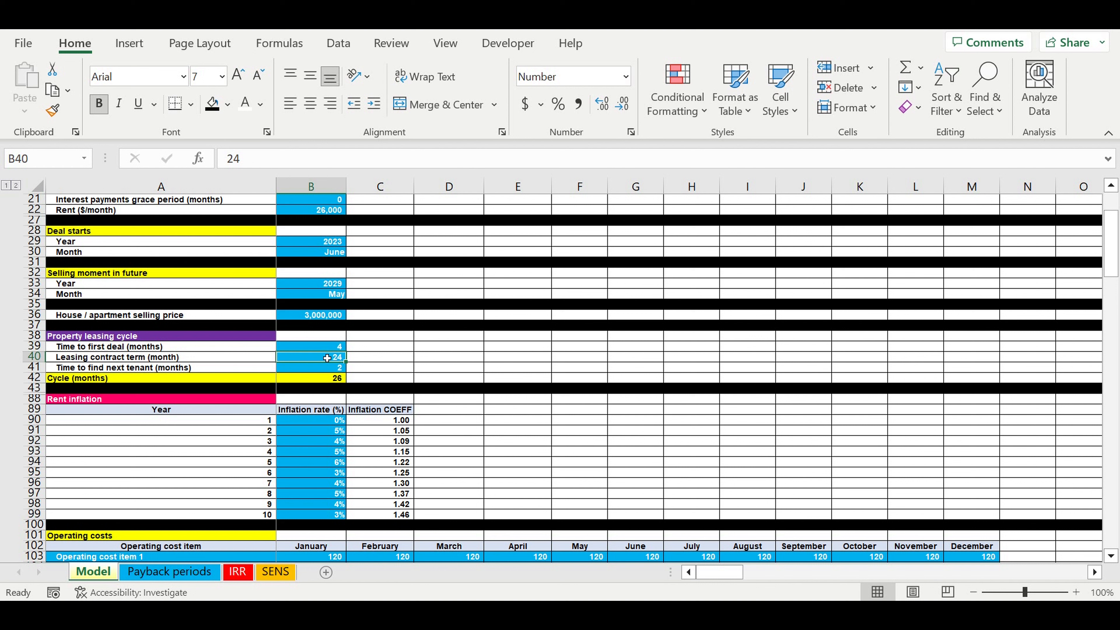
pyautogui.click(309, 369)
pyautogui.click(329, 358)
pyautogui.click(327, 371)
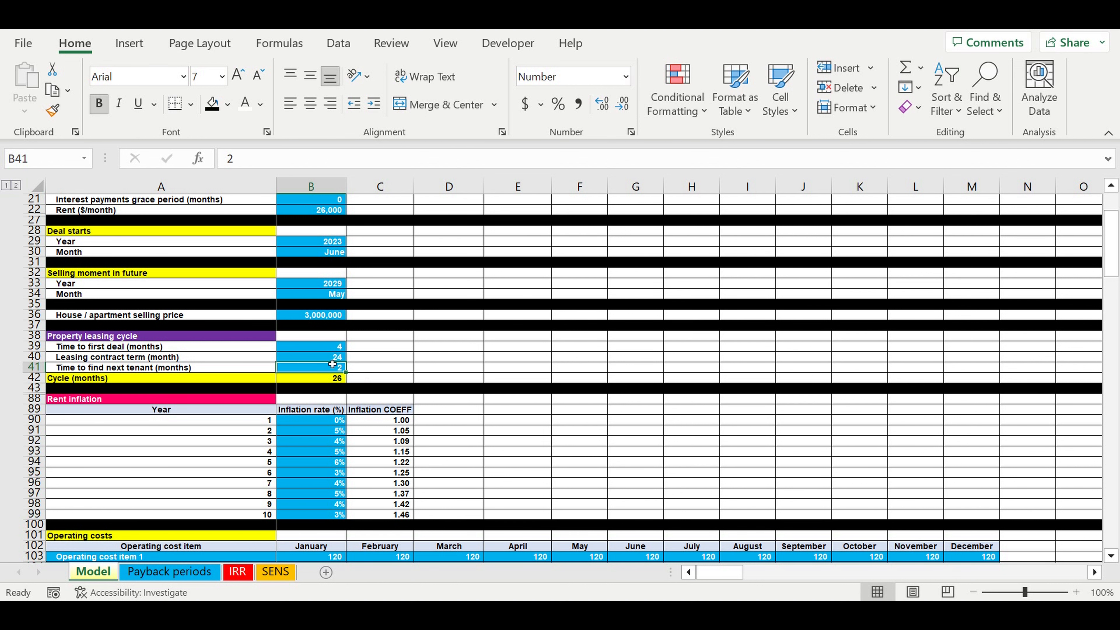
# Examine the yearly inflation rates in the Rent inflation table, starting with year 1.
pyautogui.scroll(-4, 383, 365)
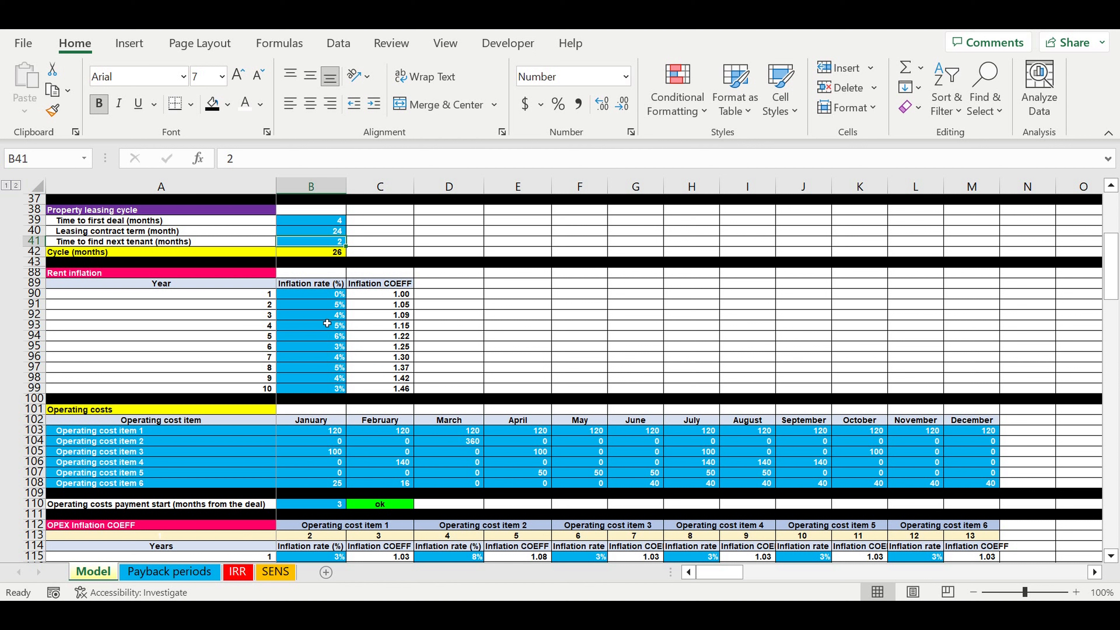
pyautogui.moveTo(324, 294); pyautogui.dragTo(316, 388)
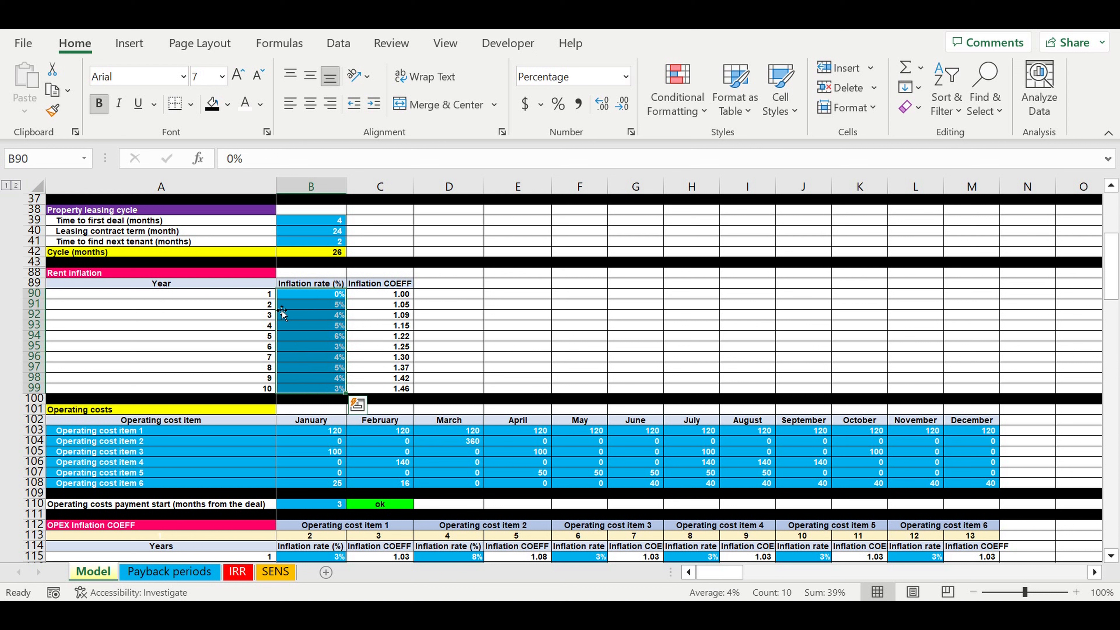
pyautogui.click(254, 299)
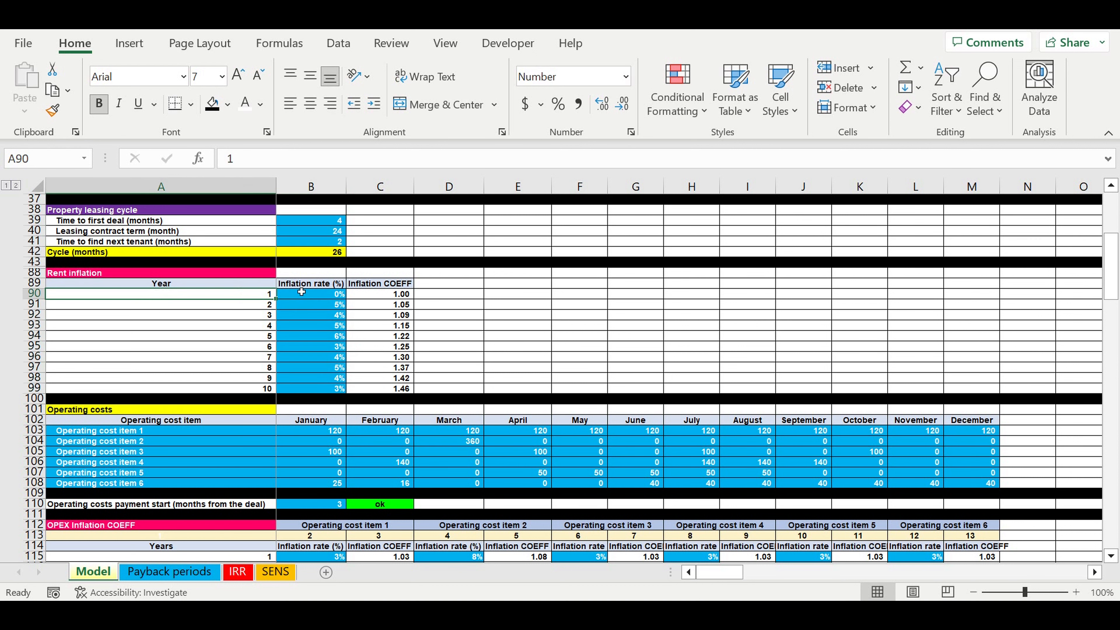
# Go through the rent inflation rates year by year, from year 1 to year 10.
pyautogui.click(314, 297)
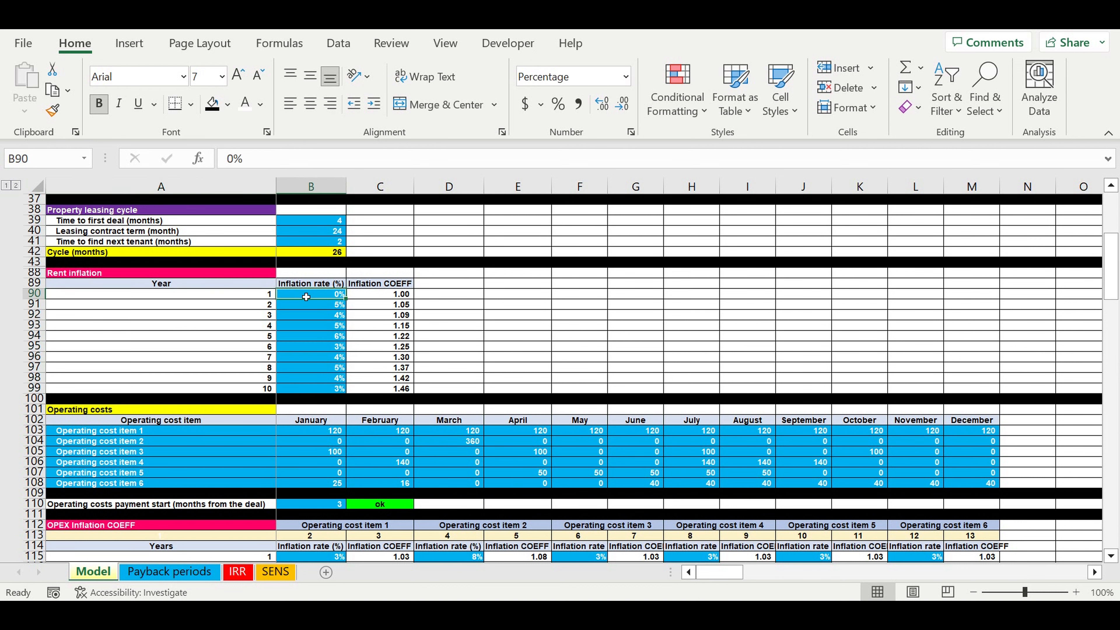
pyautogui.click(260, 298)
pyautogui.click(304, 295)
pyautogui.click(322, 308)
pyautogui.click(321, 318)
pyautogui.click(312, 337)
pyautogui.click(317, 358)
pyautogui.click(314, 368)
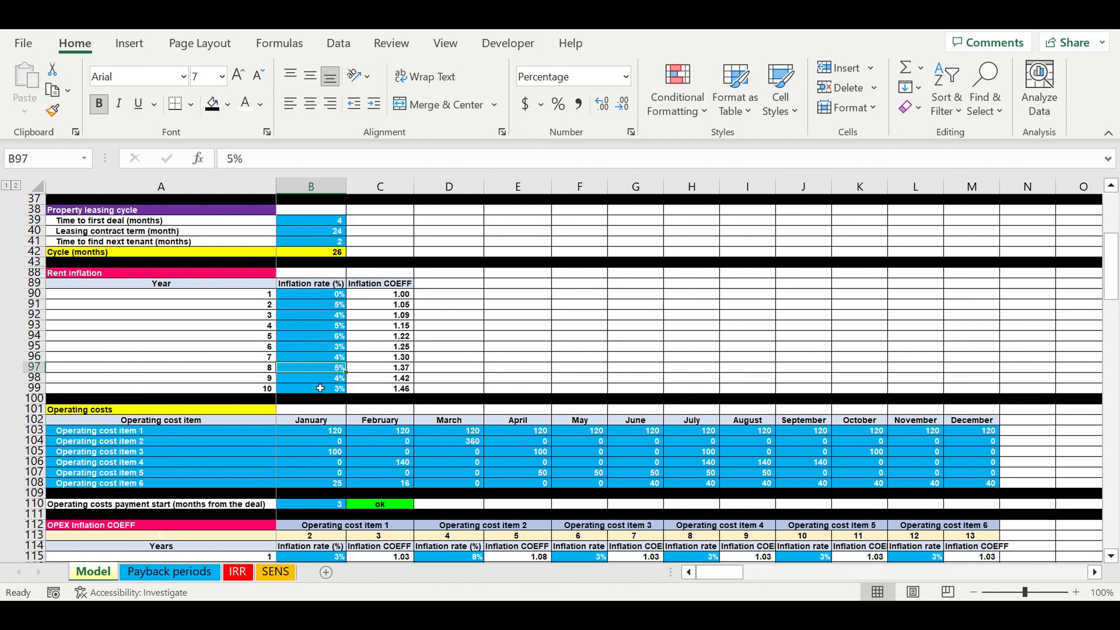
pyautogui.click(317, 388)
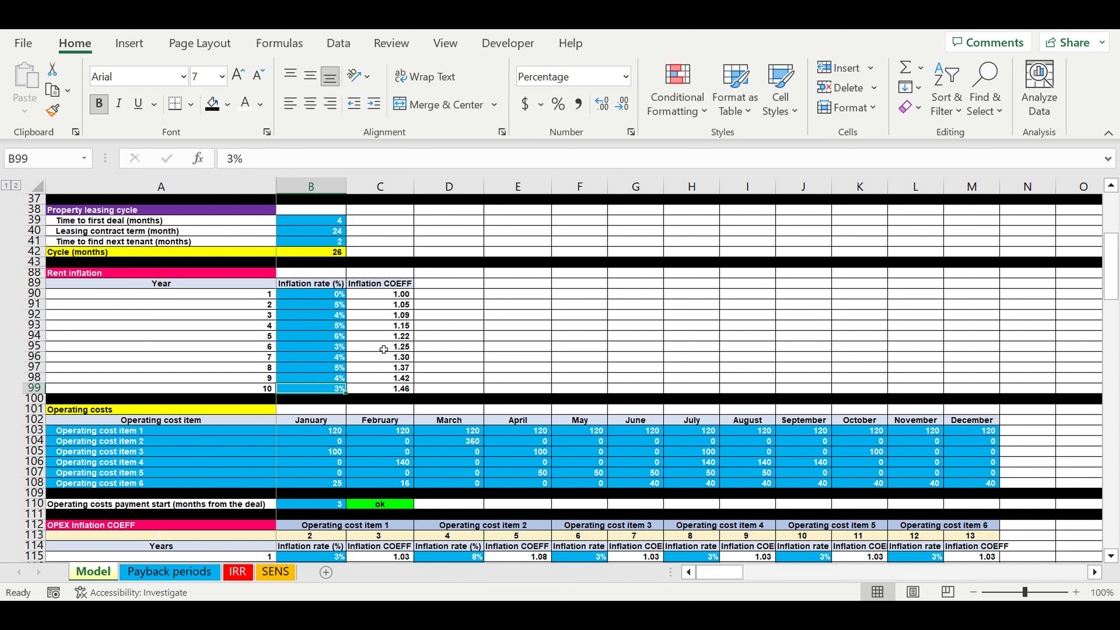
# Examine the monthly amounts of operating cost items 1 to 6 and the operating costs payment start.
pyautogui.scroll(-2, 382, 355)
pyautogui.scroll(-1, 382, 355)
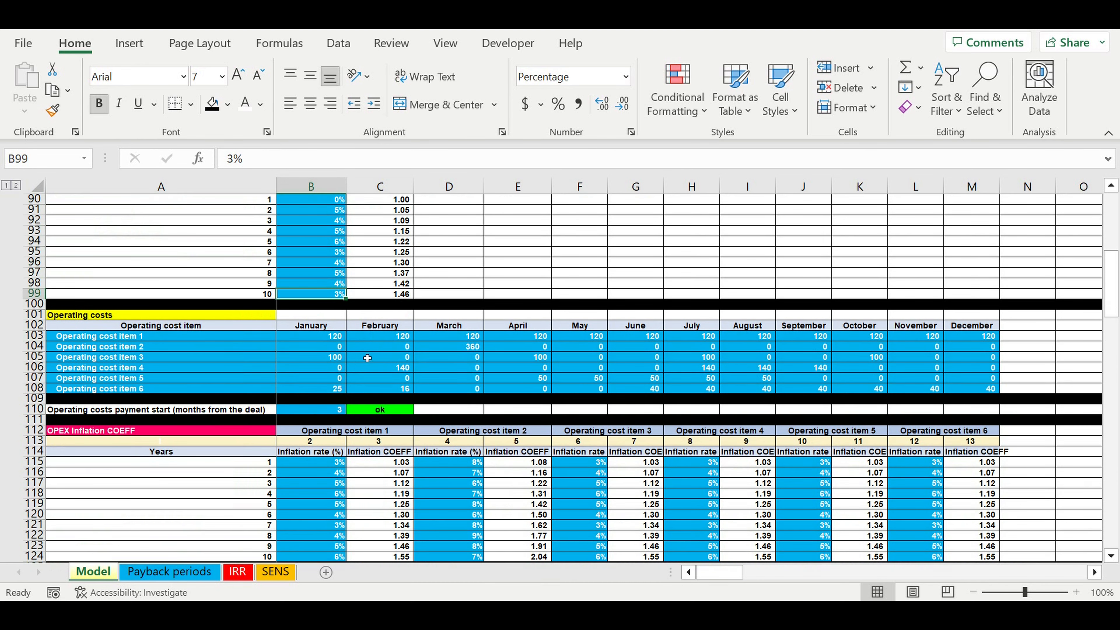
pyautogui.moveTo(258, 340); pyautogui.dragTo(957, 388)
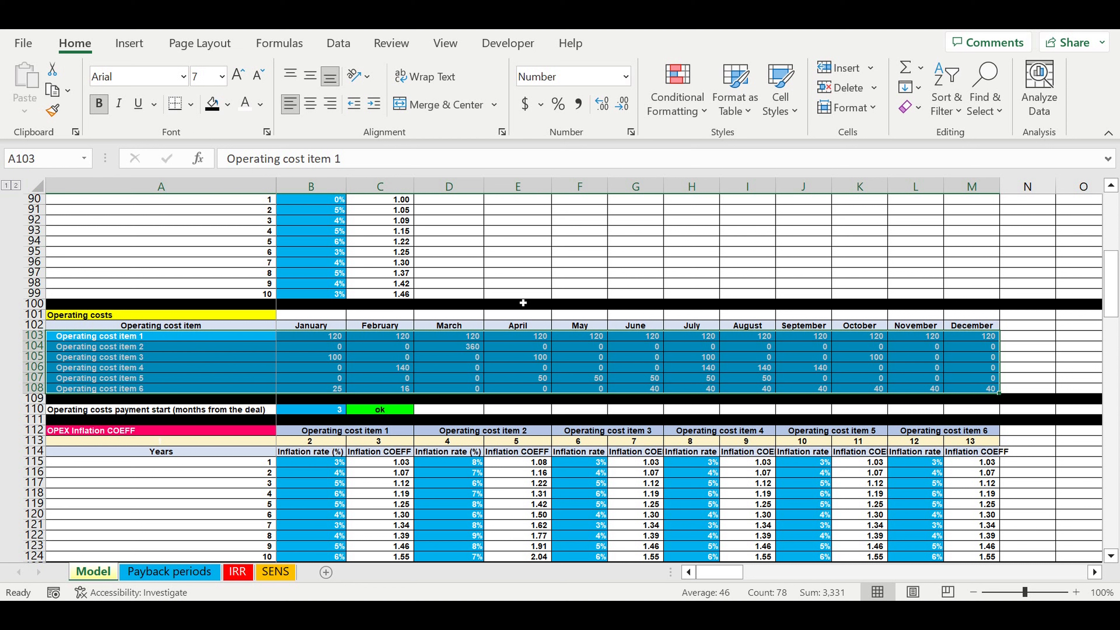
pyautogui.click(324, 413)
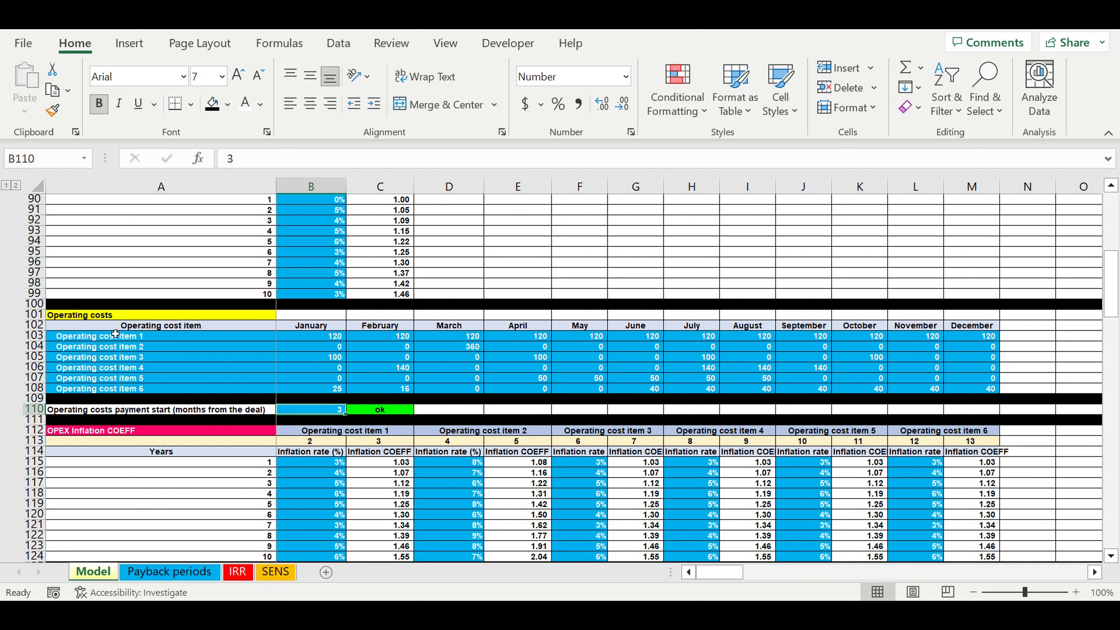
pyautogui.moveTo(114, 336); pyautogui.dragTo(115, 356)
pyautogui.moveTo(467, 372); pyautogui.dragTo(630, 390)
# Compare the operating cost item names with the OPEX Inflation COEFF headings and examine the yearly inflation rates of items 1 and 2.
pyautogui.scroll(-4, 600, 412)
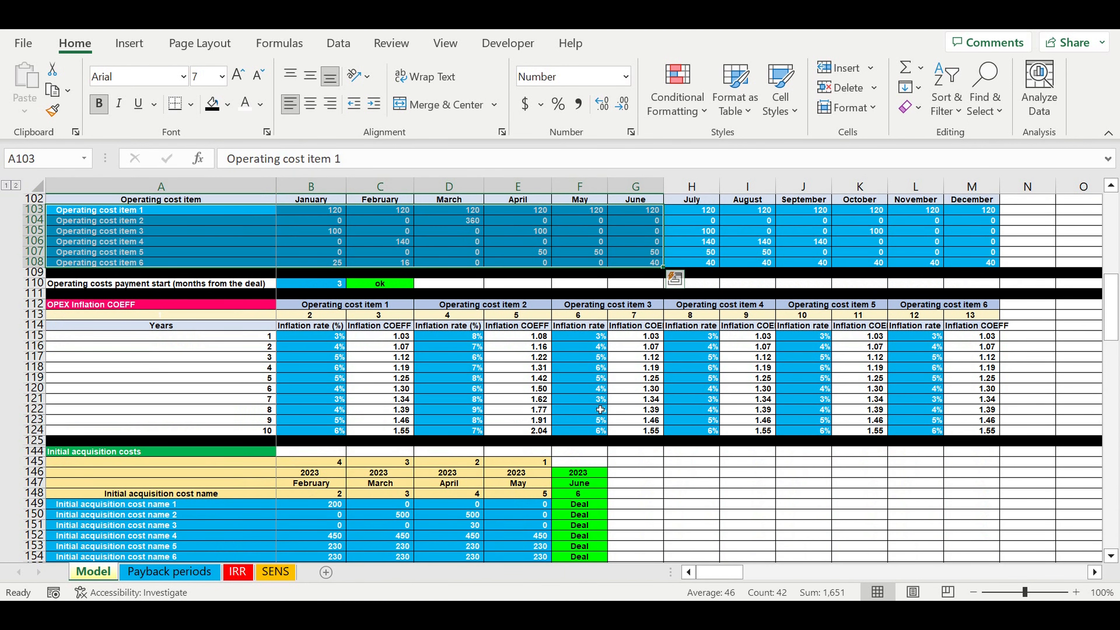
pyautogui.scroll(2, 600, 410)
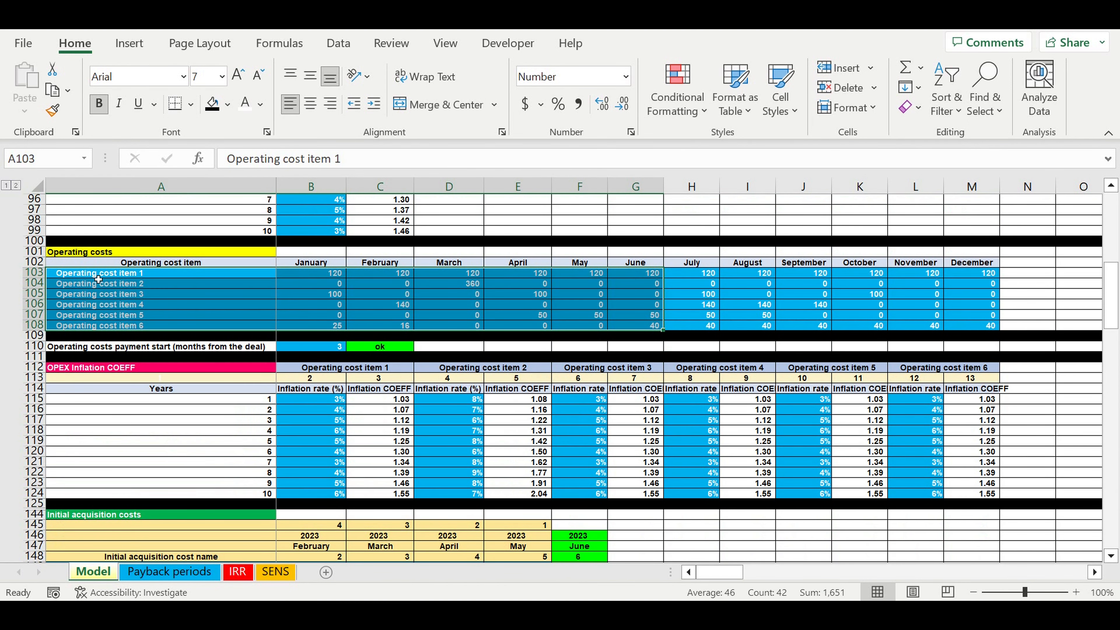
pyautogui.click(82, 276)
pyautogui.moveTo(84, 283); pyautogui.dragTo(90, 330)
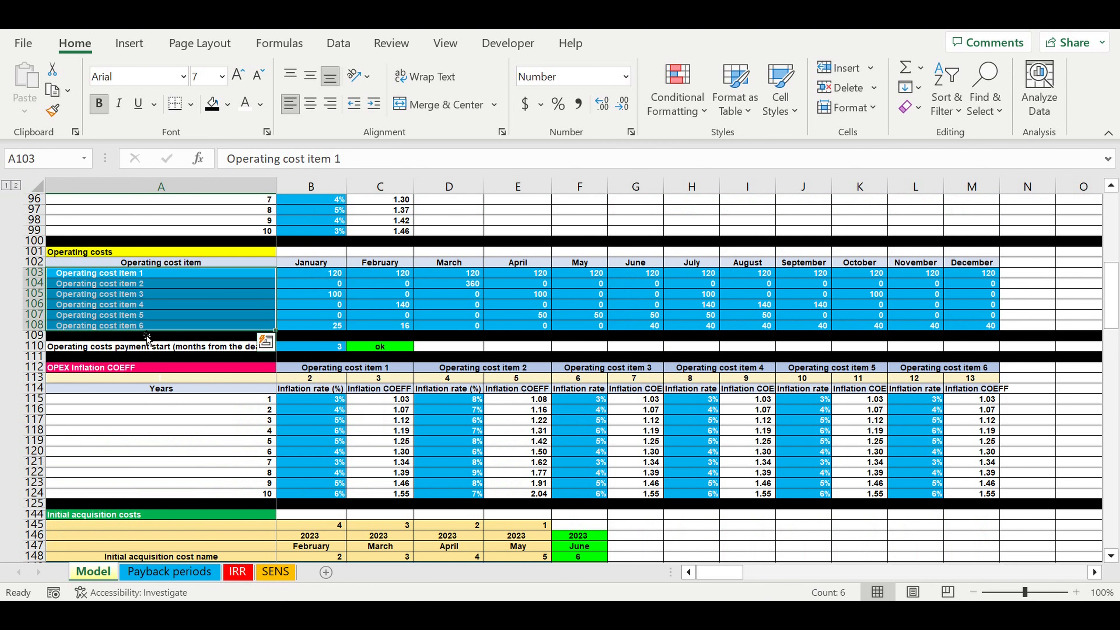
pyautogui.click(363, 373)
pyautogui.click(462, 375)
pyautogui.click(657, 369)
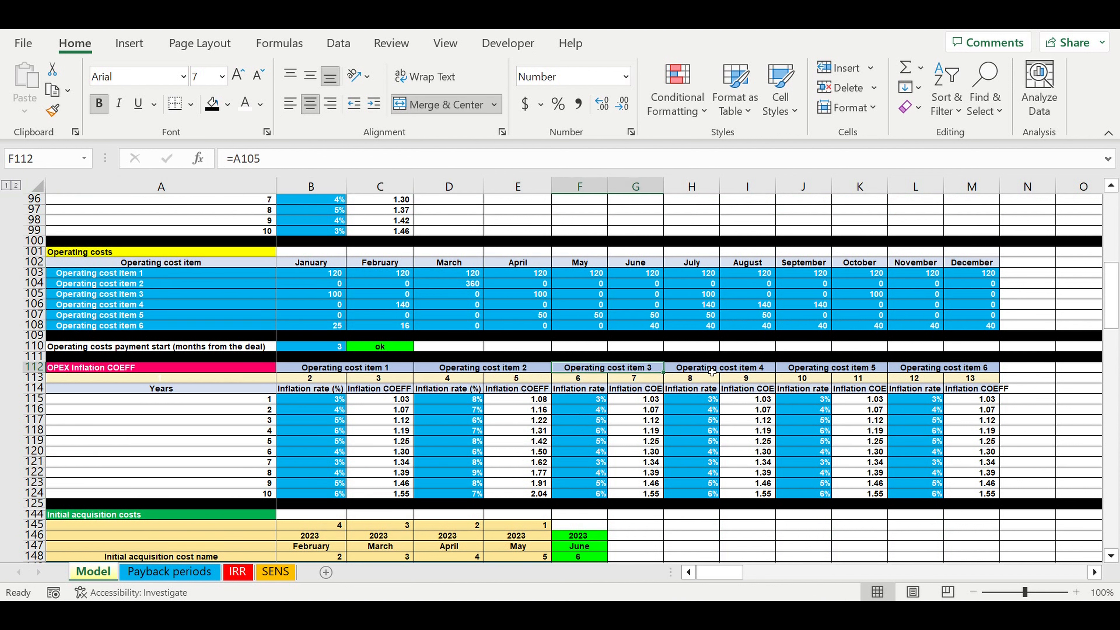
pyautogui.click(709, 372)
pyautogui.moveTo(324, 402); pyautogui.dragTo(325, 493)
pyautogui.moveTo(463, 399); pyautogui.dragTo(465, 497)
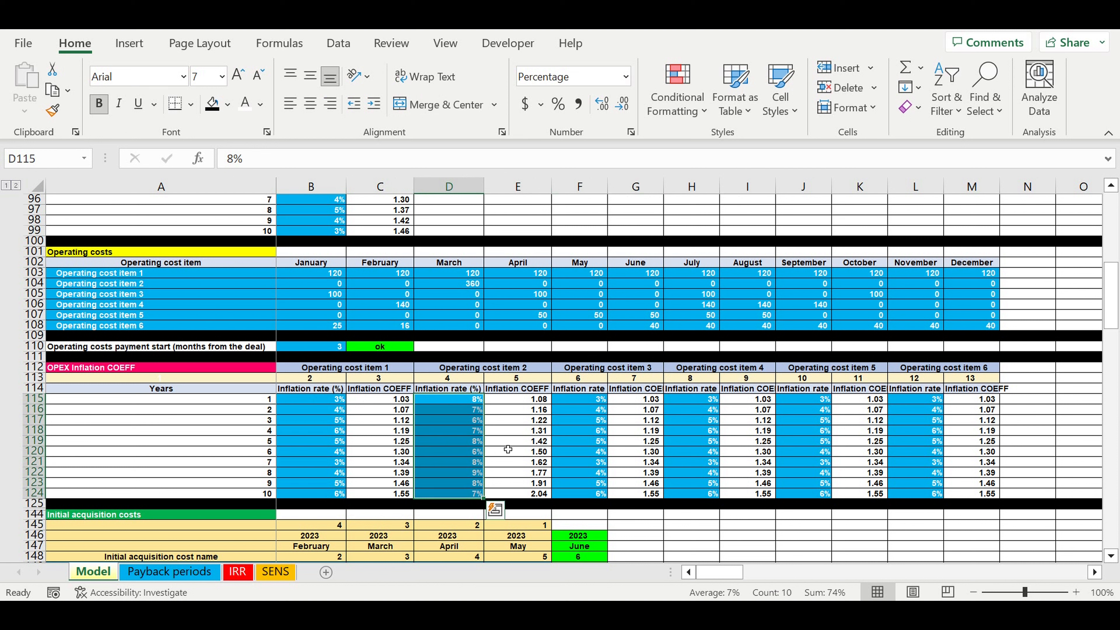
# Examine the ten initial acquisition costs for each month before the deal, along with the deal month column.
pyautogui.scroll(-6, 508, 449)
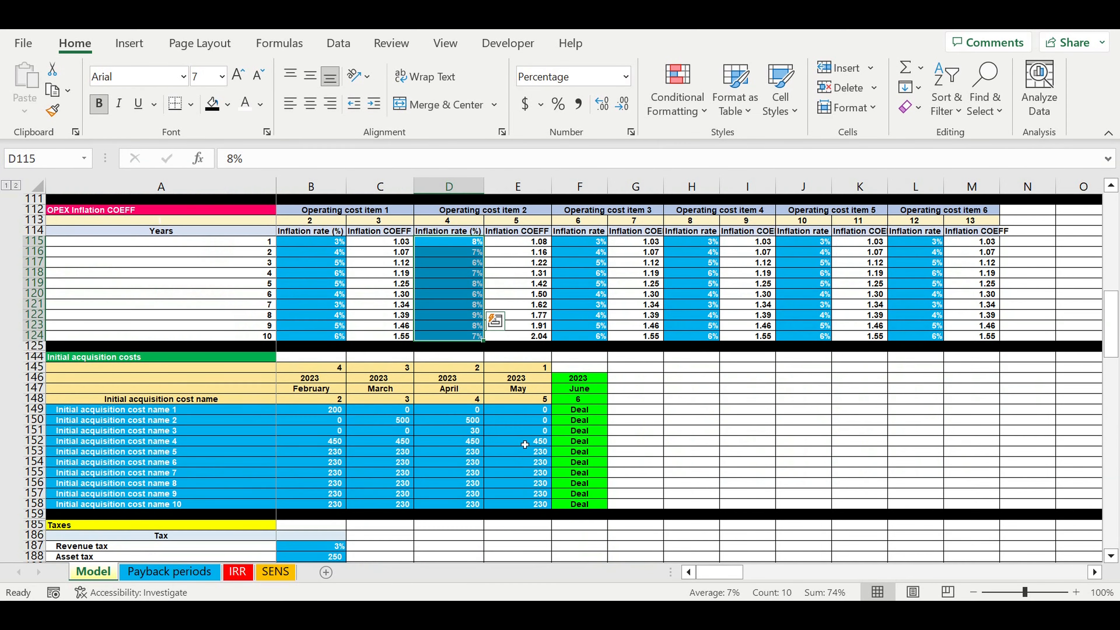
pyautogui.scroll(-1, 523, 441)
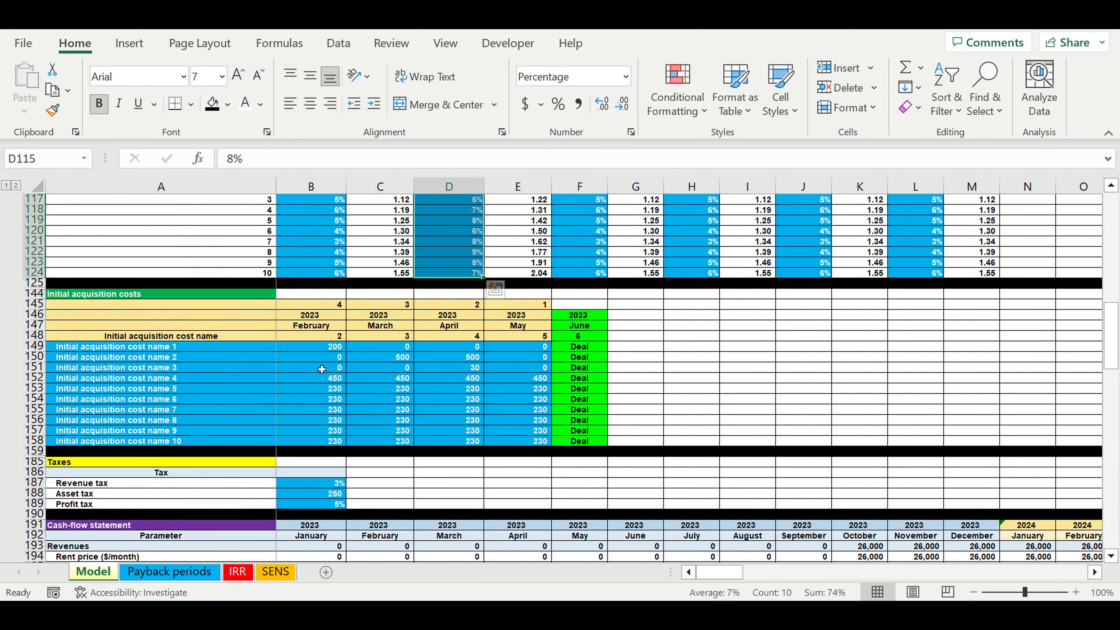
pyautogui.moveTo(401, 398); pyautogui.dragTo(521, 446)
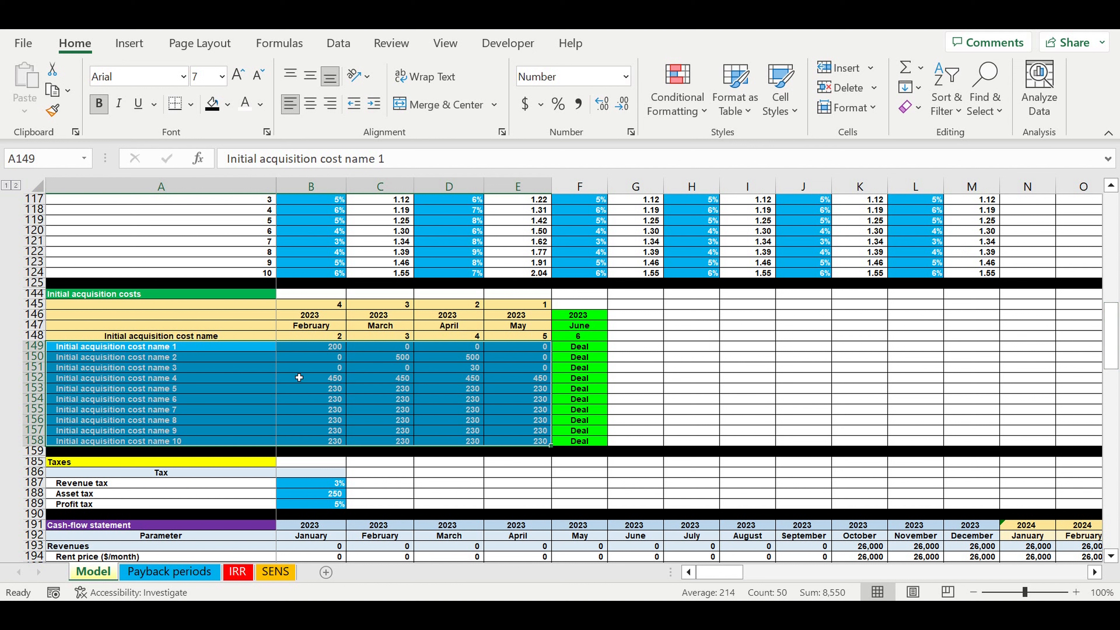
pyautogui.click(313, 369)
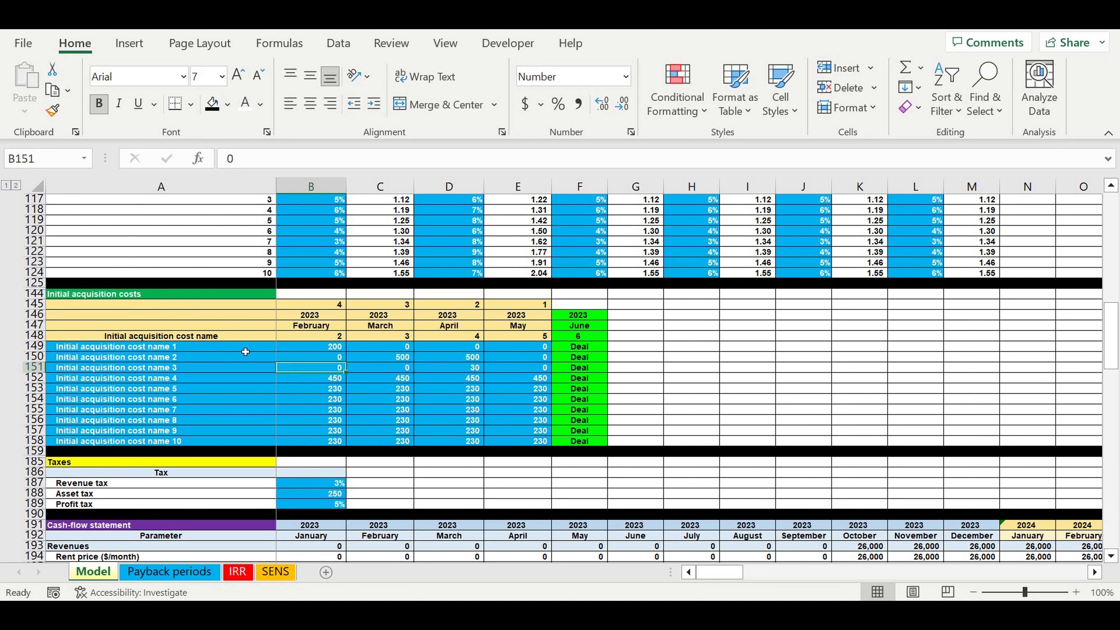
pyautogui.moveTo(245, 348); pyautogui.dragTo(535, 445)
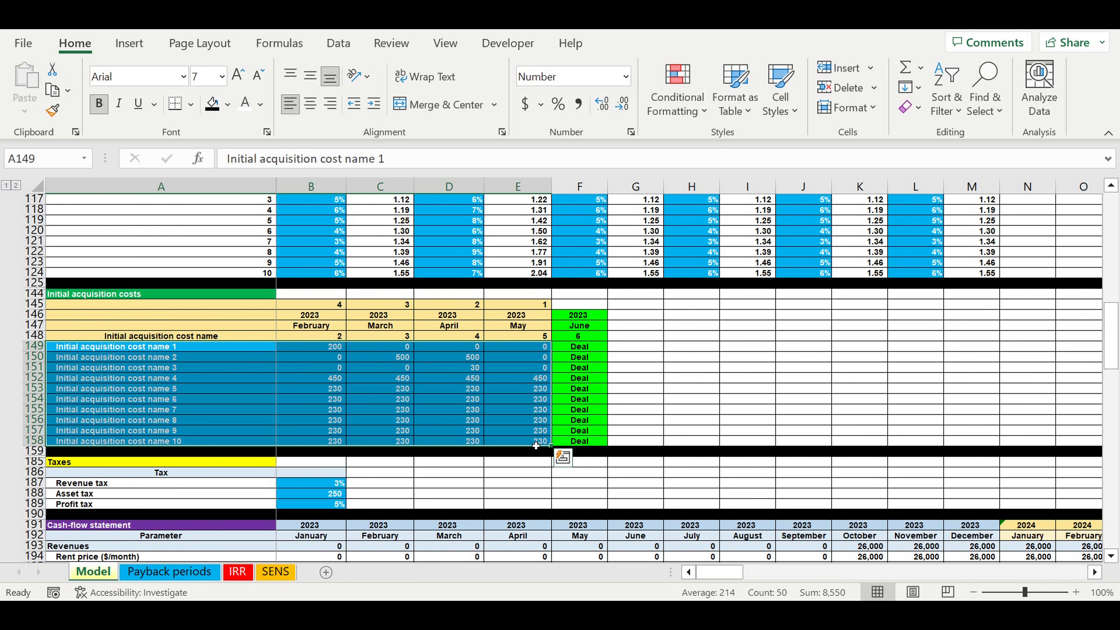
pyautogui.click(387, 391)
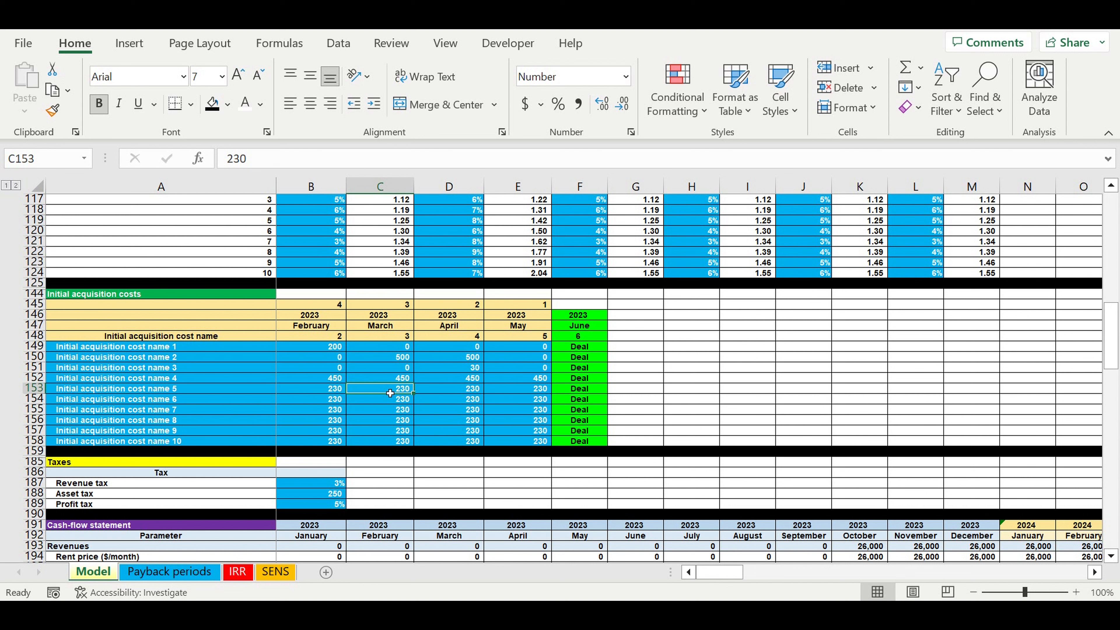
pyautogui.moveTo(254, 348); pyautogui.dragTo(516, 443)
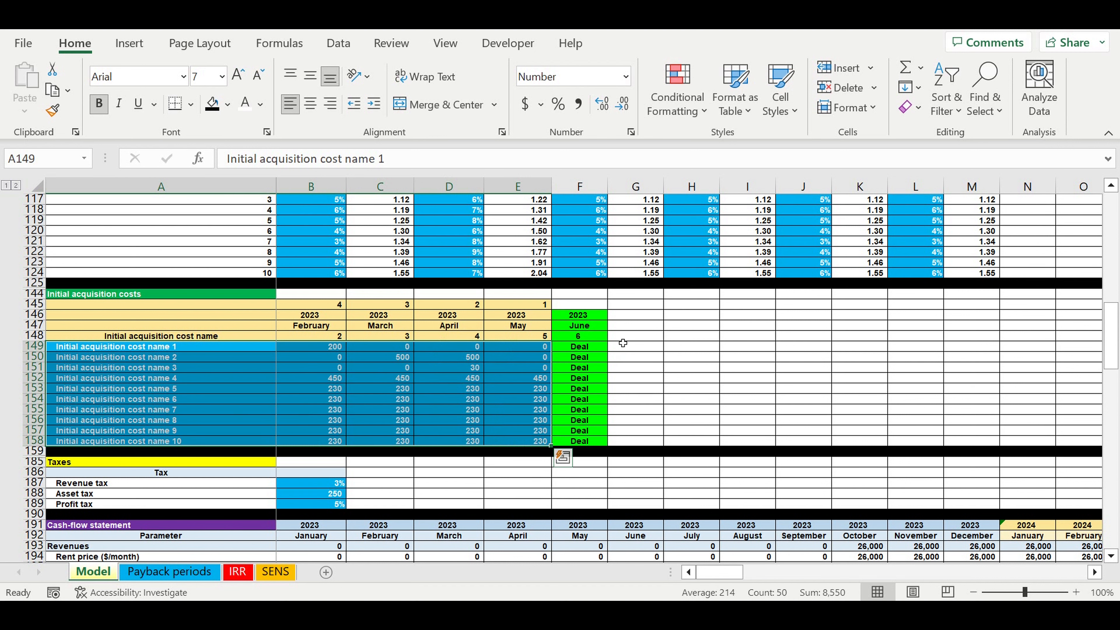
pyautogui.moveTo(599, 347); pyautogui.dragTo(604, 425)
pyautogui.moveTo(513, 348); pyautogui.dragTo(328, 441)
# Examine the revenue tax, asset tax and profit tax inputs in the Taxes table.
pyautogui.scroll(-3, 467, 395)
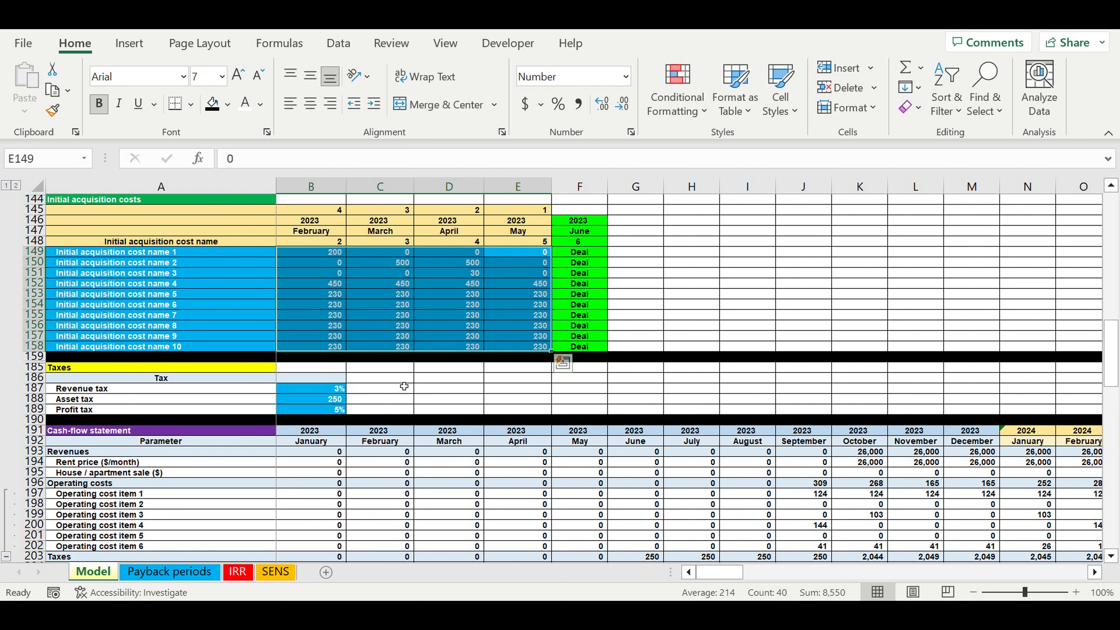
pyautogui.click(314, 391)
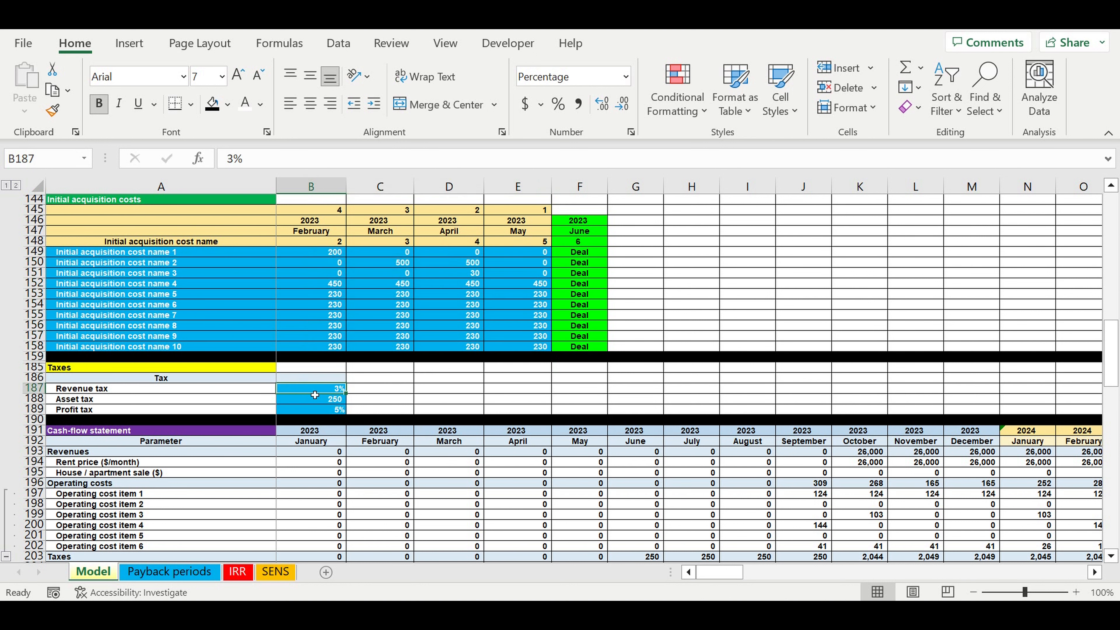
pyautogui.click(310, 402)
pyautogui.click(318, 391)
pyautogui.click(315, 410)
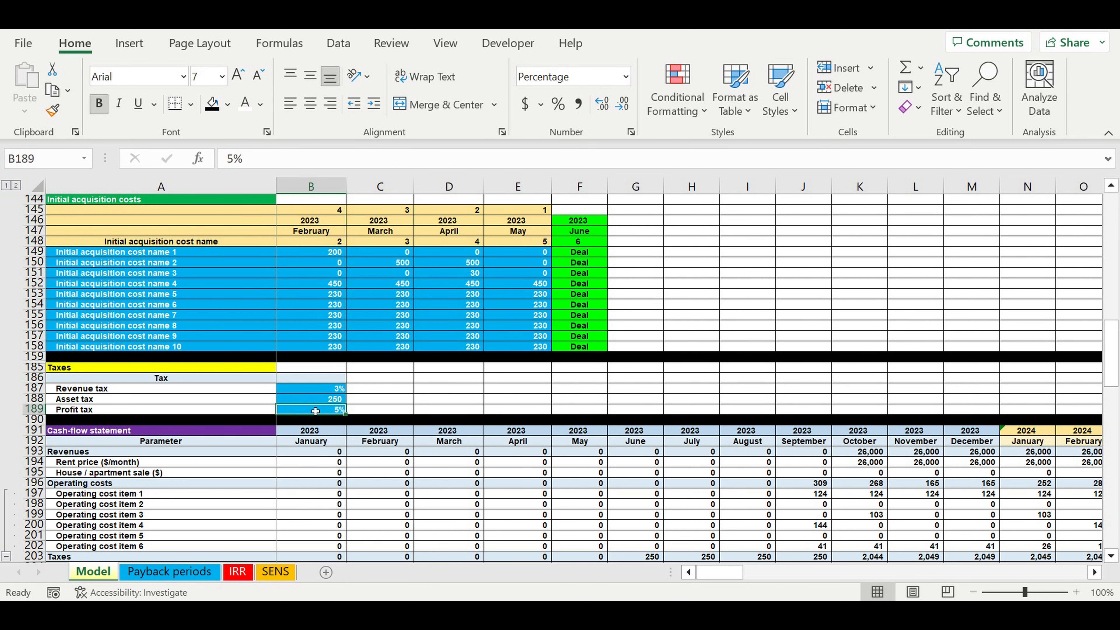
# Select the cash-flow statement rows from the header down to Result from financing activity to view the whole block.
pyautogui.scroll(-5, 313, 404)
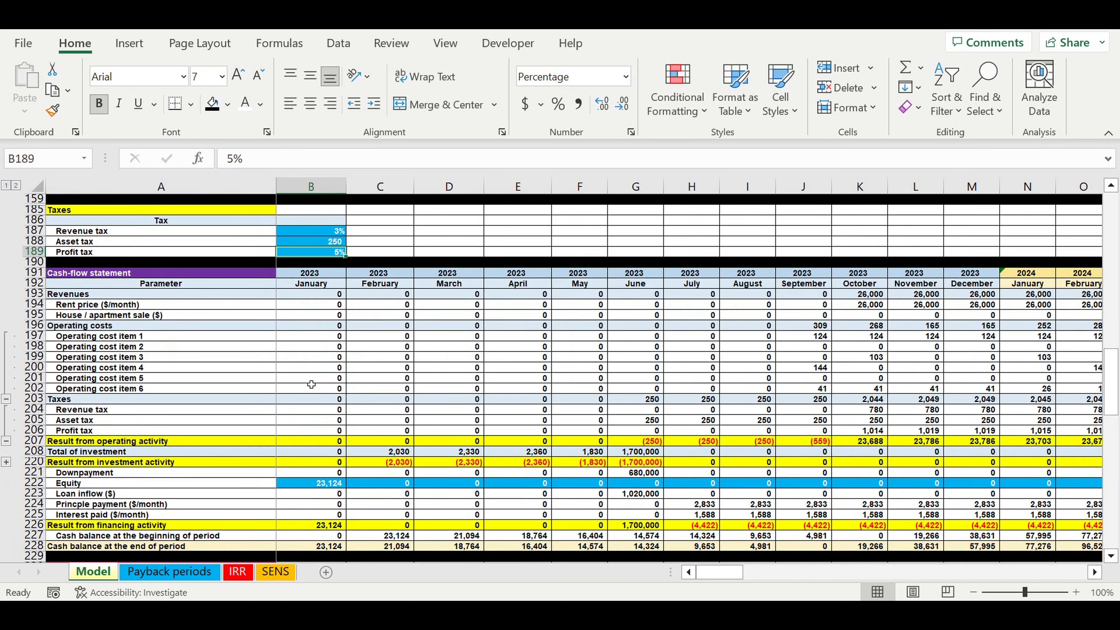
pyautogui.moveTo(34, 272); pyautogui.dragTo(14, 418)
pyautogui.scroll(3, 34, 410)
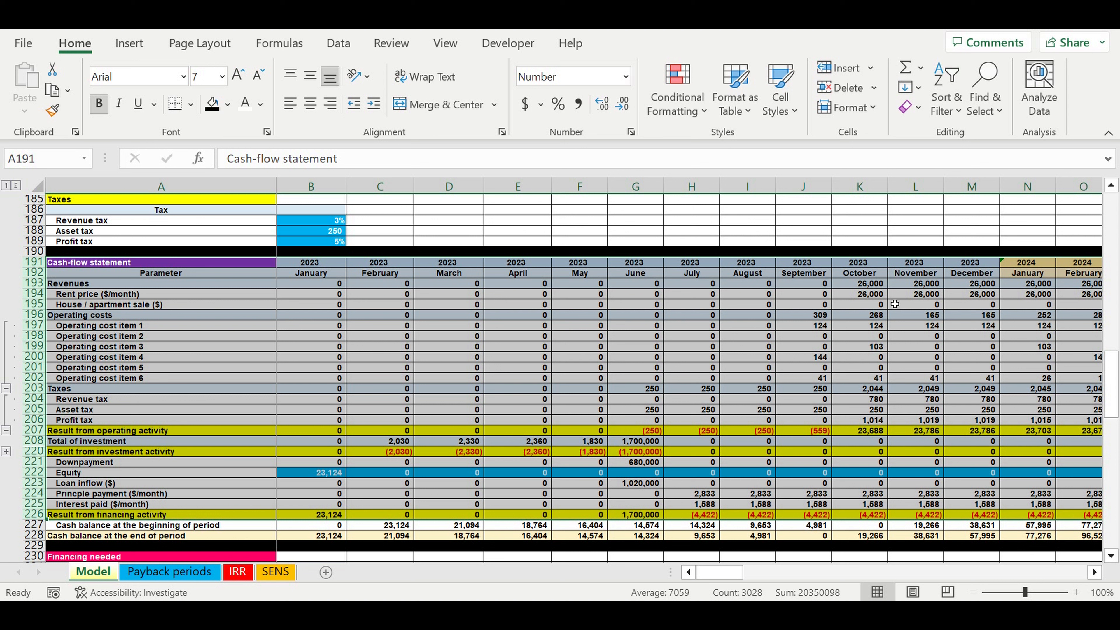
# Examine the Revenues, Rent price and House / apartment sale rows, following the sale row to May 2029.
pyautogui.click(34, 286)
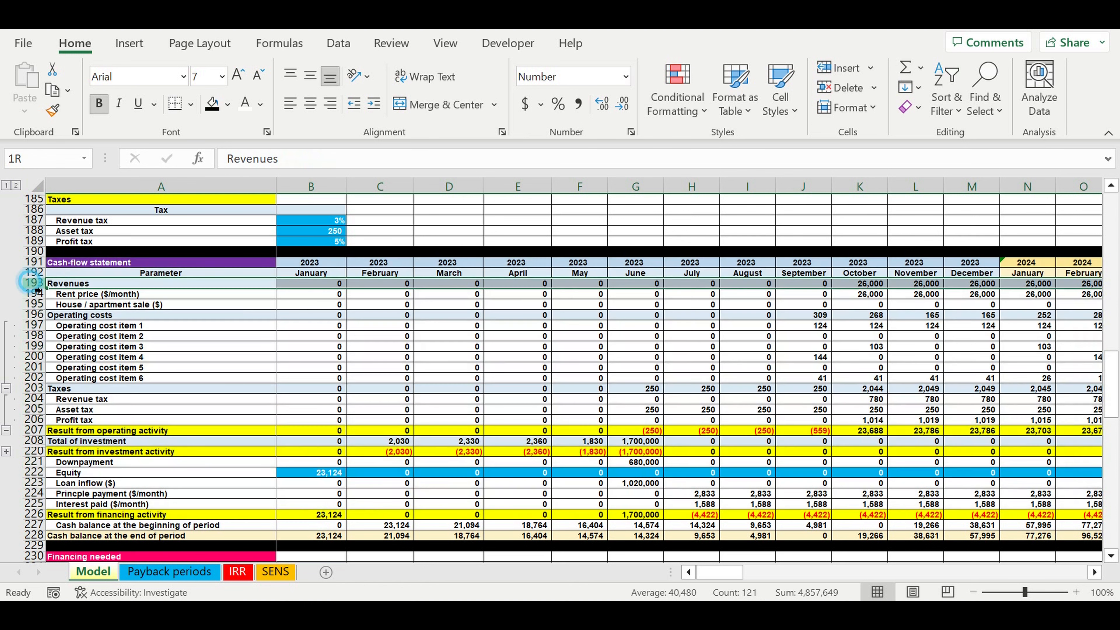
pyautogui.click(68, 294)
pyautogui.click(86, 304)
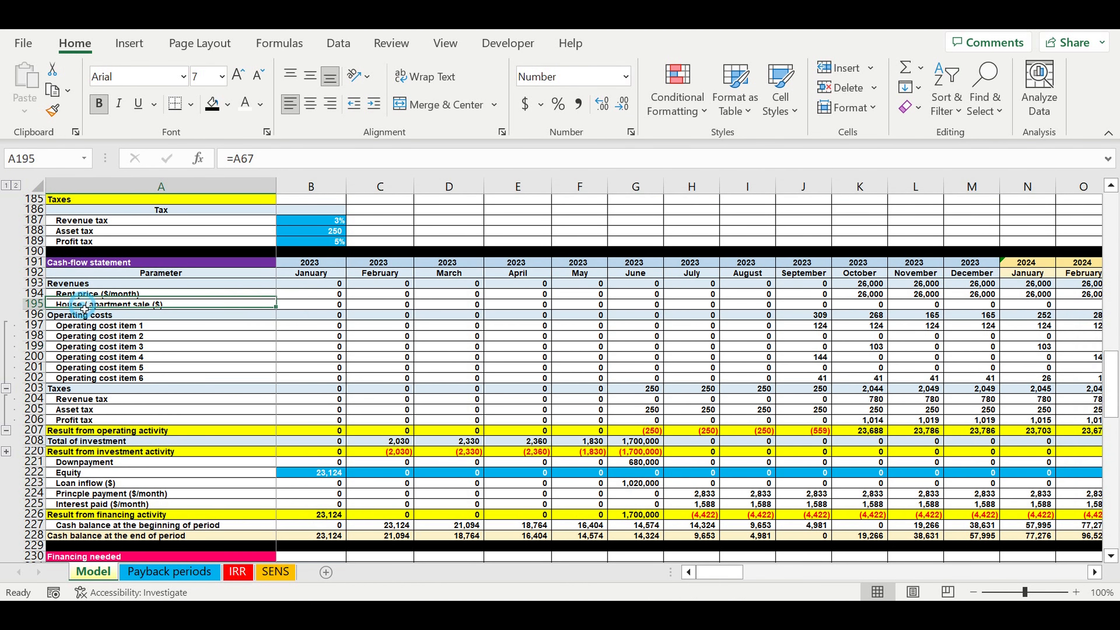
pyautogui.click(34, 304)
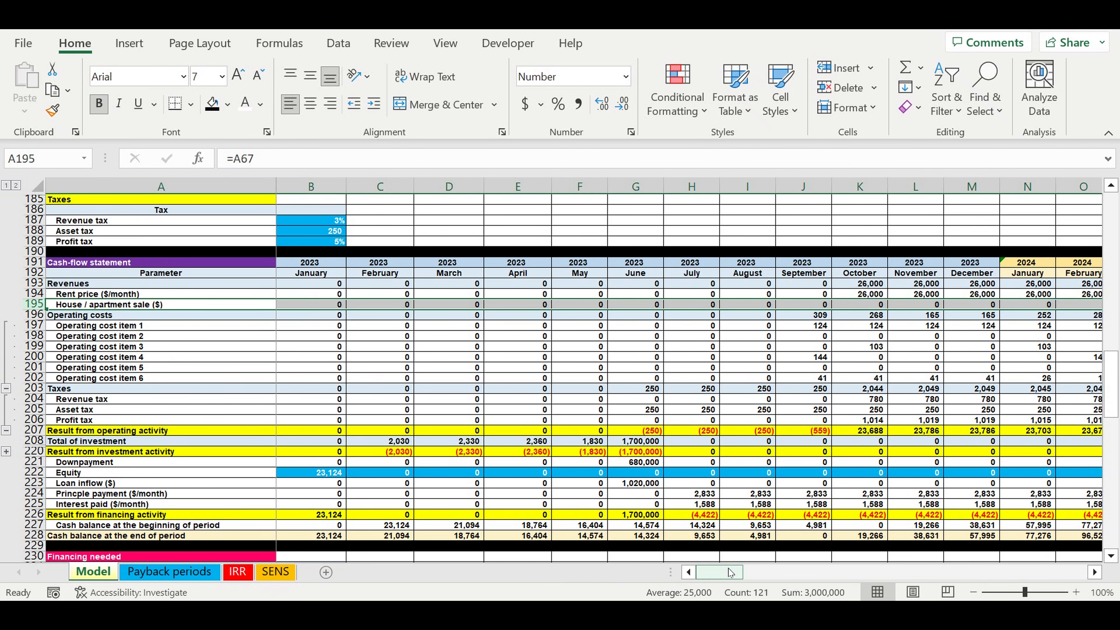
pyautogui.moveTo(719, 578); pyautogui.dragTo(923, 590)
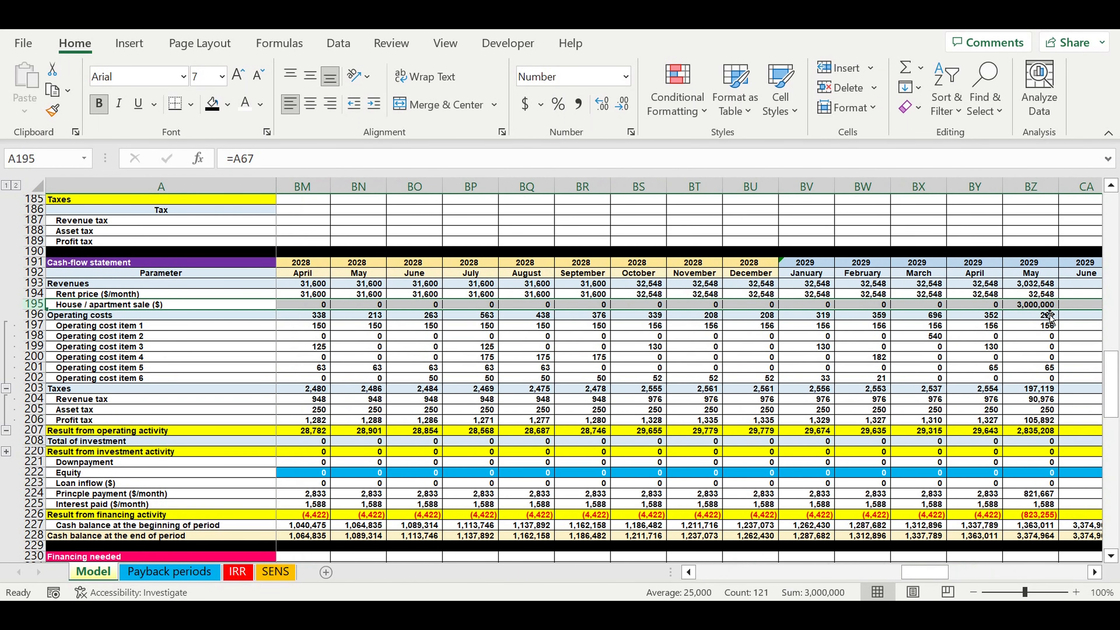
pyautogui.click(1037, 302)
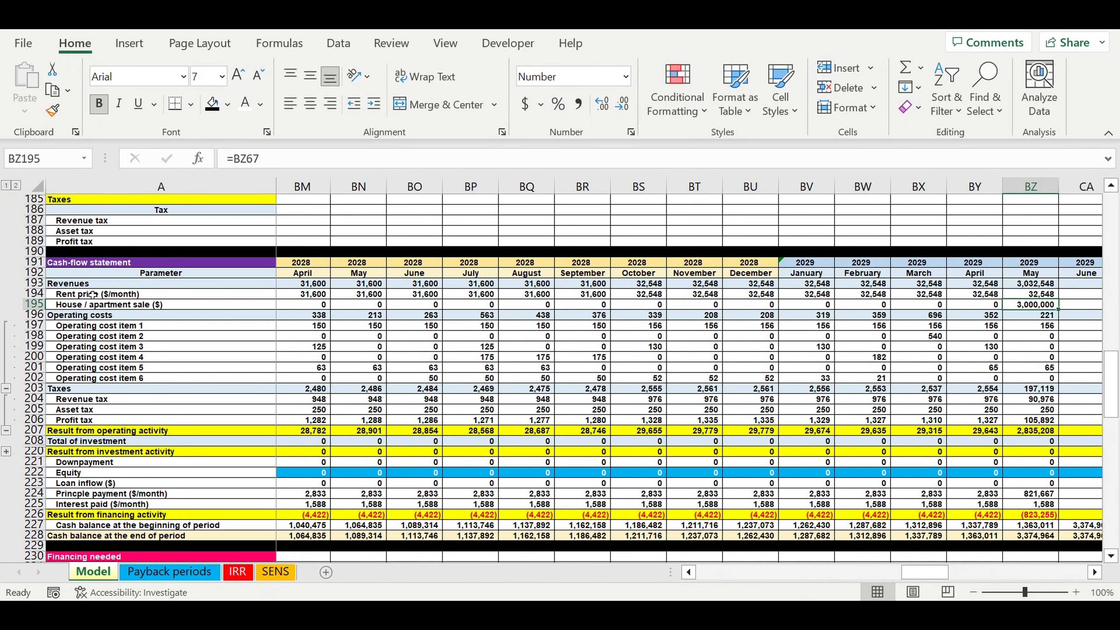
# Examine the operating cost items, the three tax rows and the Result from operating activity row.
pyautogui.click(82, 325)
pyautogui.moveTo(93, 345); pyautogui.dragTo(94, 420)
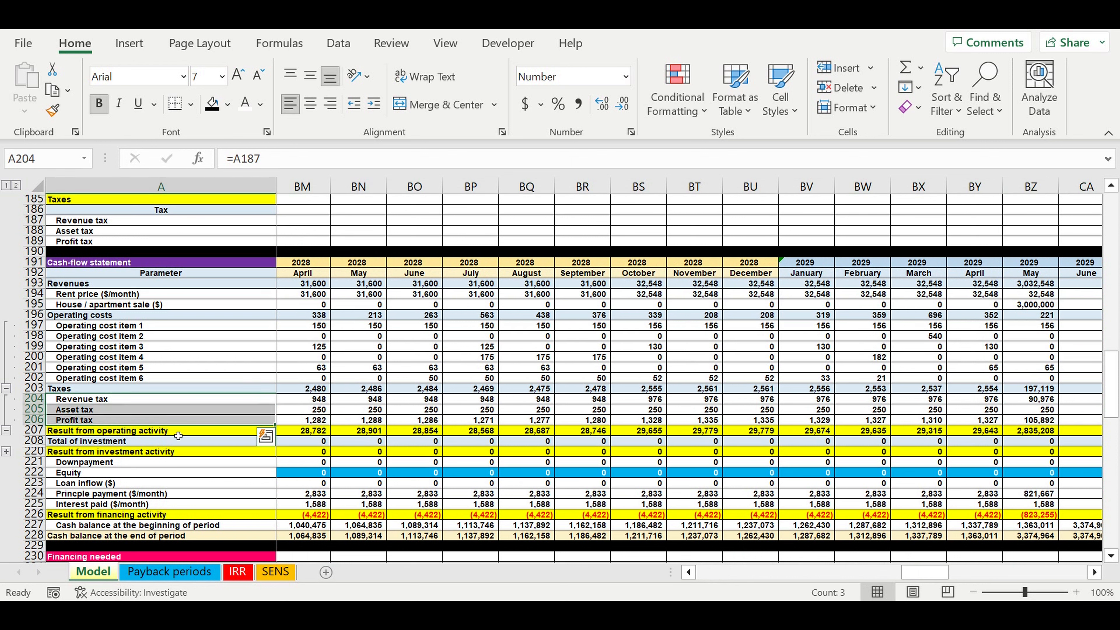
pyautogui.click(34, 440)
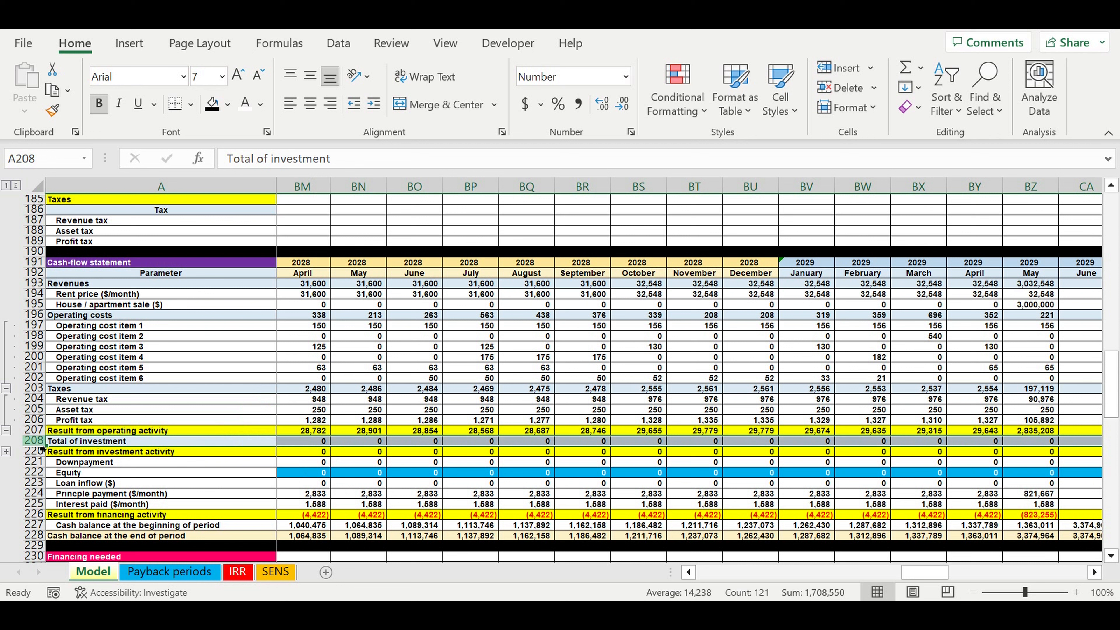
pyautogui.click(38, 431)
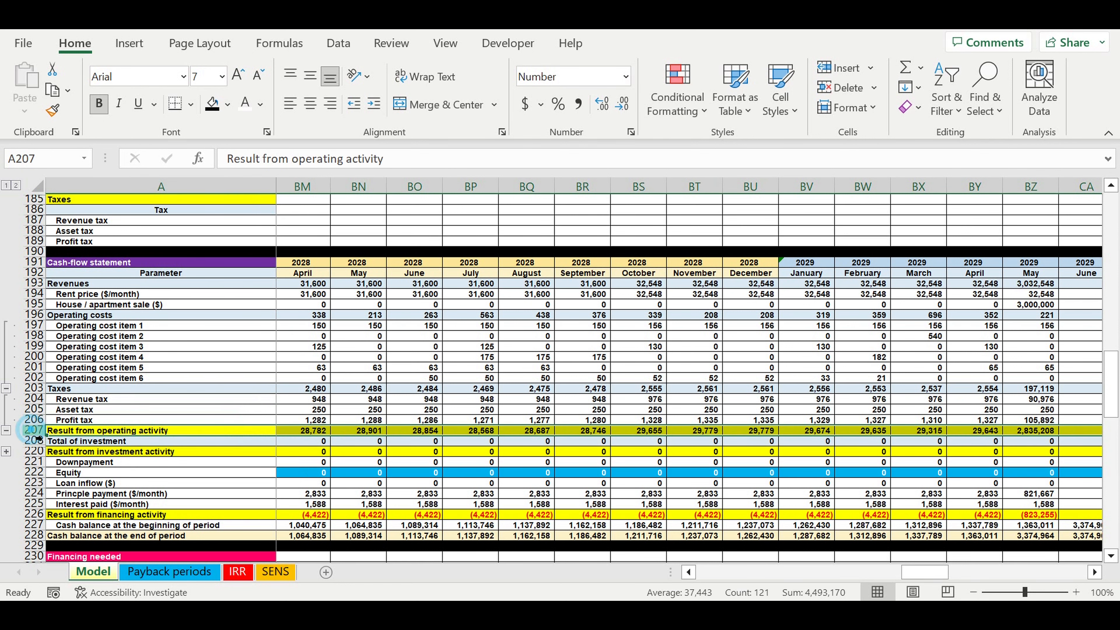
# Return to the 2023 months and examine the Total of investment and Result from investment activity rows.
pyautogui.moveTo(921, 573); pyautogui.dragTo(683, 560)
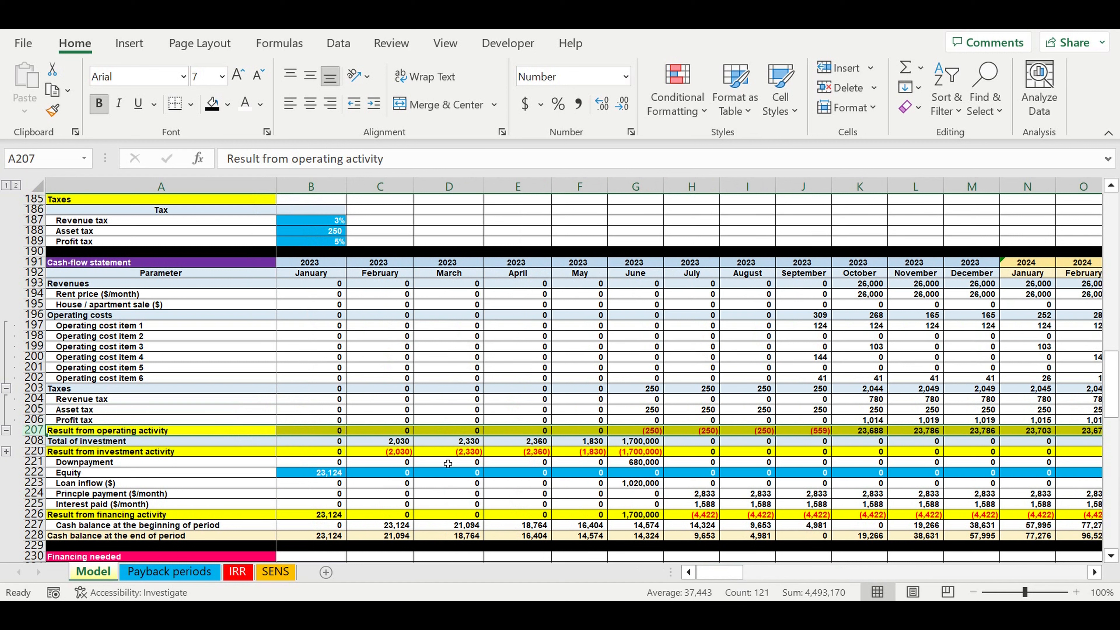
pyautogui.click(39, 443)
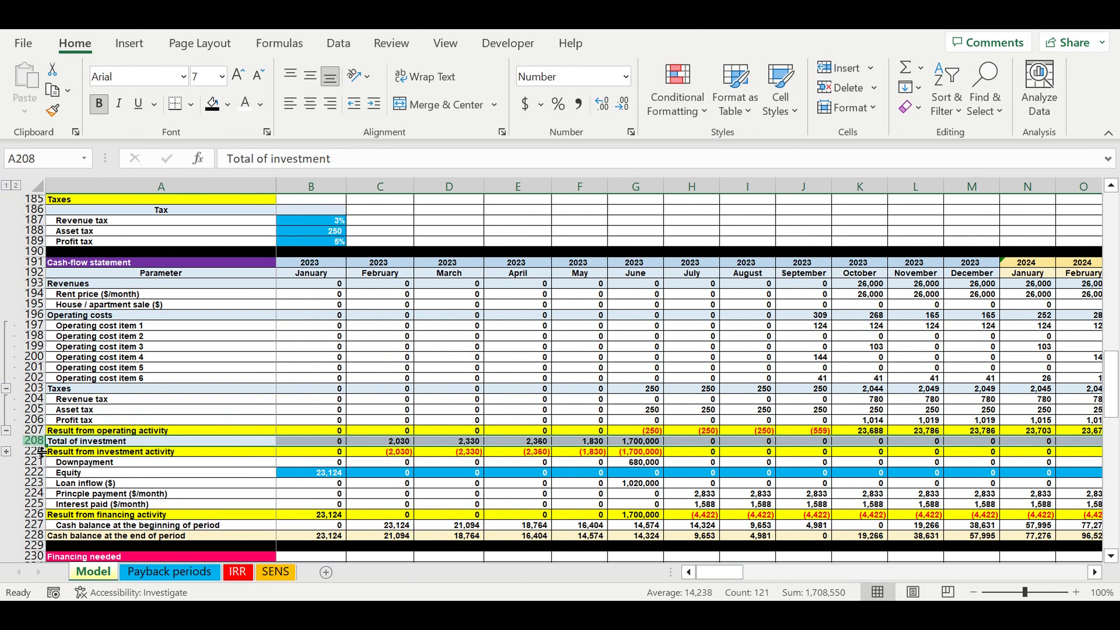
pyautogui.click(35, 452)
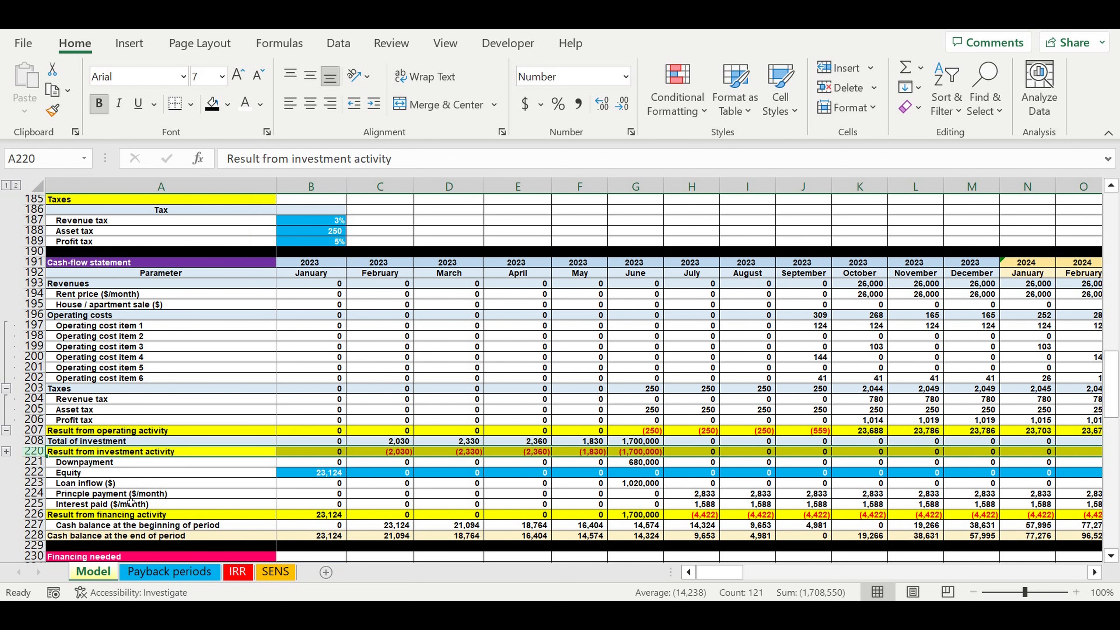
pyautogui.scroll(-2, 194, 491)
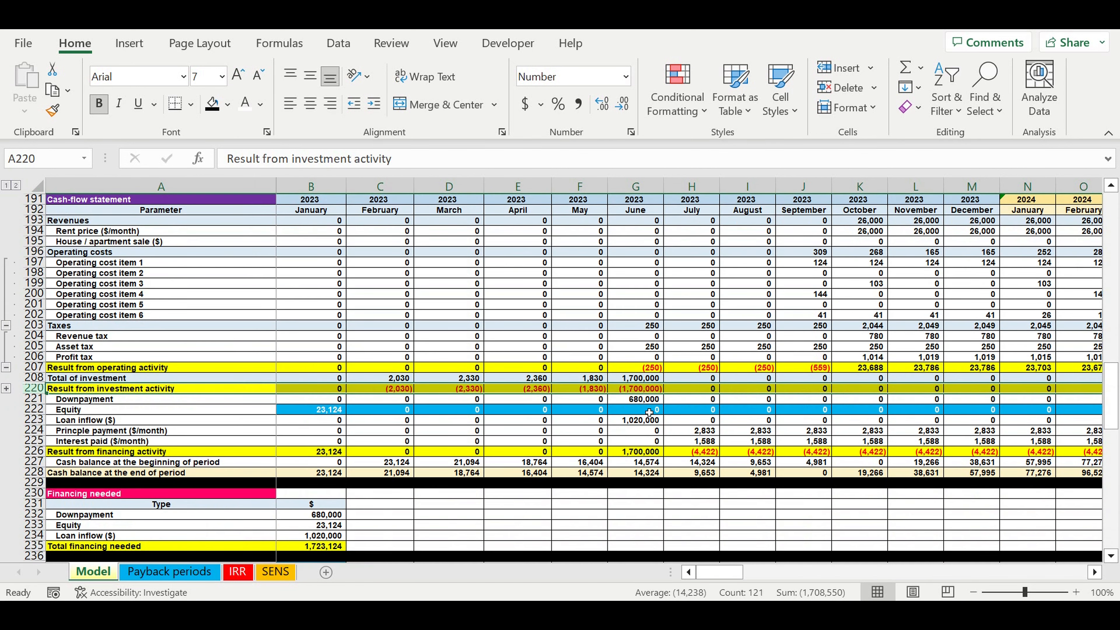
# Examine the June 2023 Downpayment, January Equity and June Loan inflow formulas, plus the principal and interest payments from July to December.
pyautogui.click(652, 400)
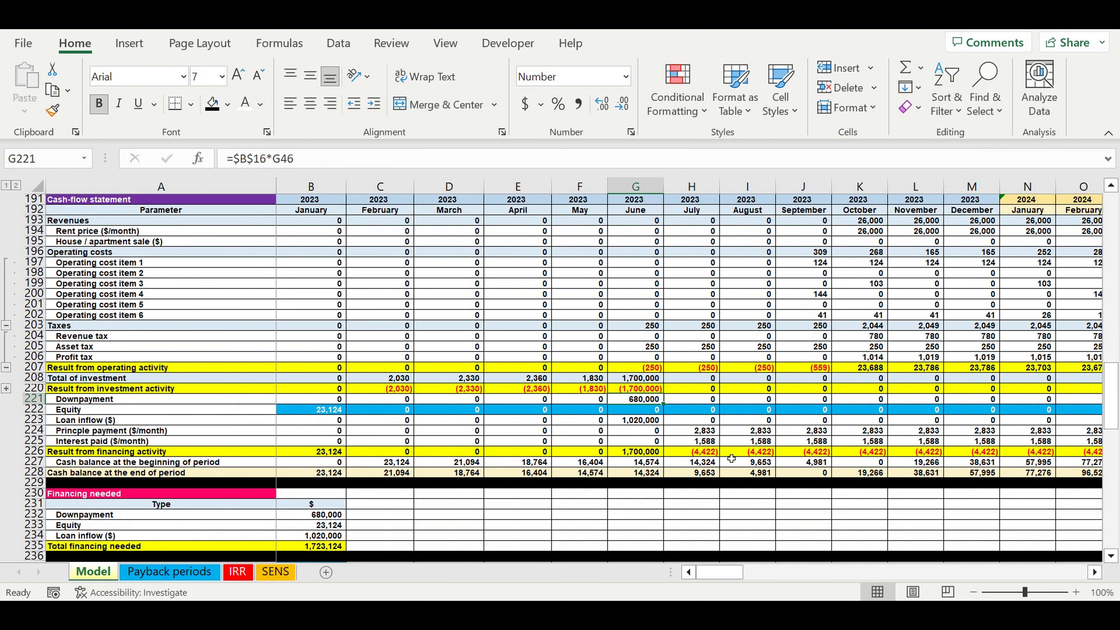
pyautogui.click(321, 412)
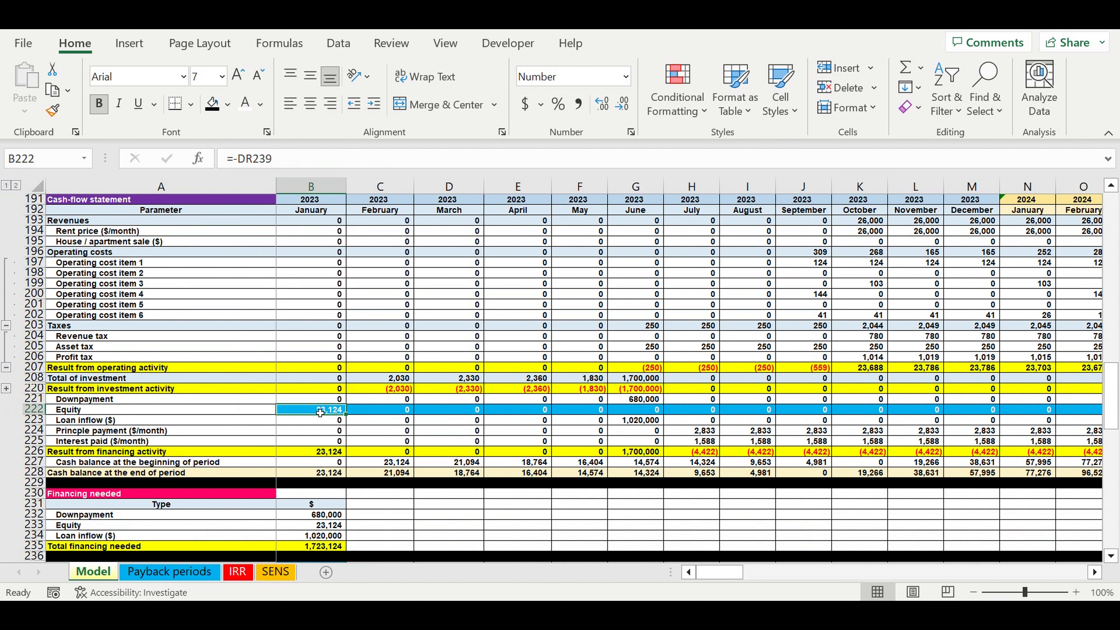
pyautogui.click(653, 424)
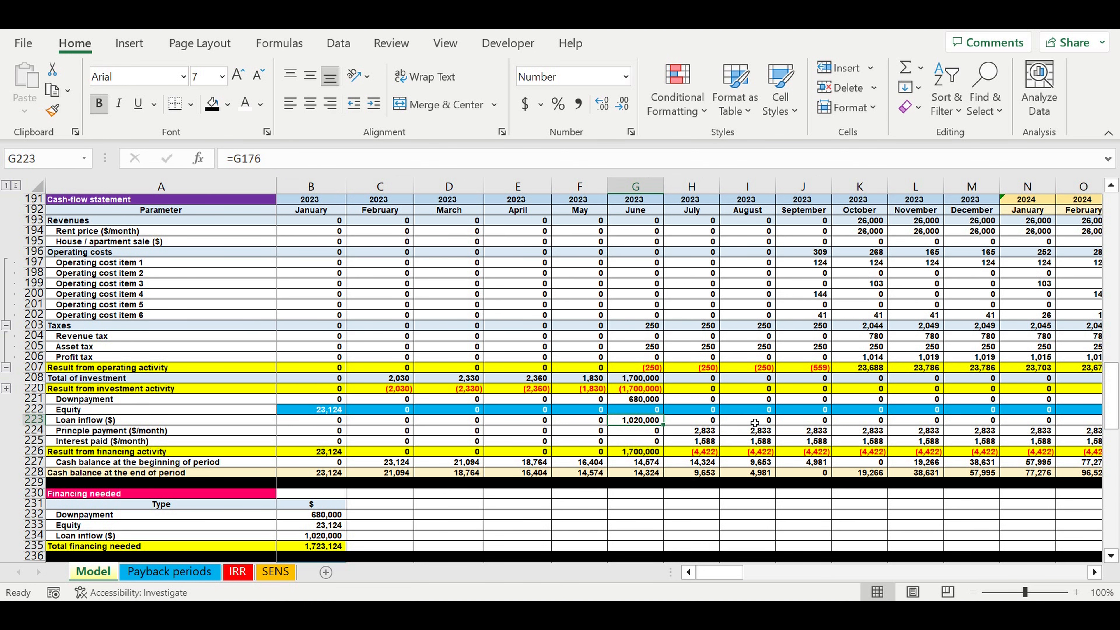
pyautogui.scroll(-2, 705, 423)
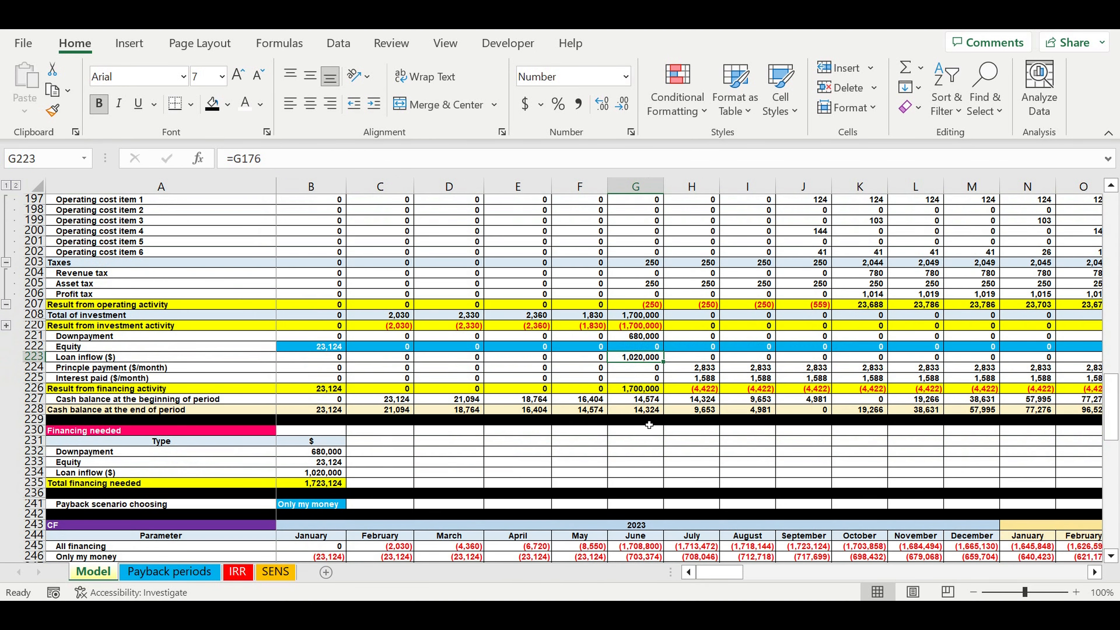
pyautogui.moveTo(697, 369); pyautogui.dragTo(962, 379)
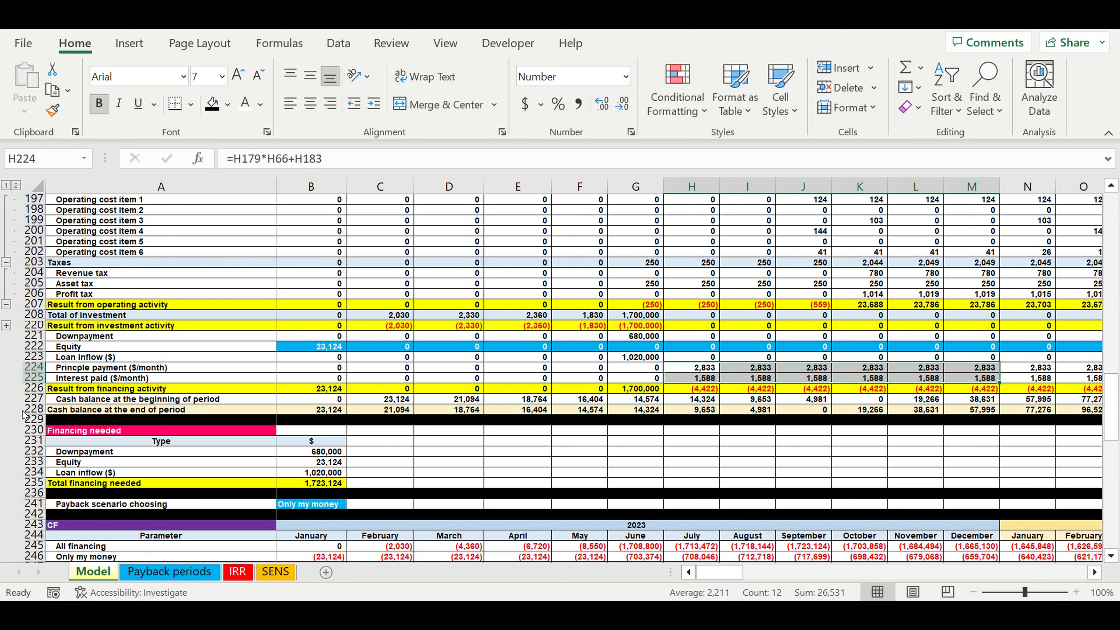
# Examine the Cash balance at the end of period row from January to September 2023 and onward to December 2025.
pyautogui.click(34, 409)
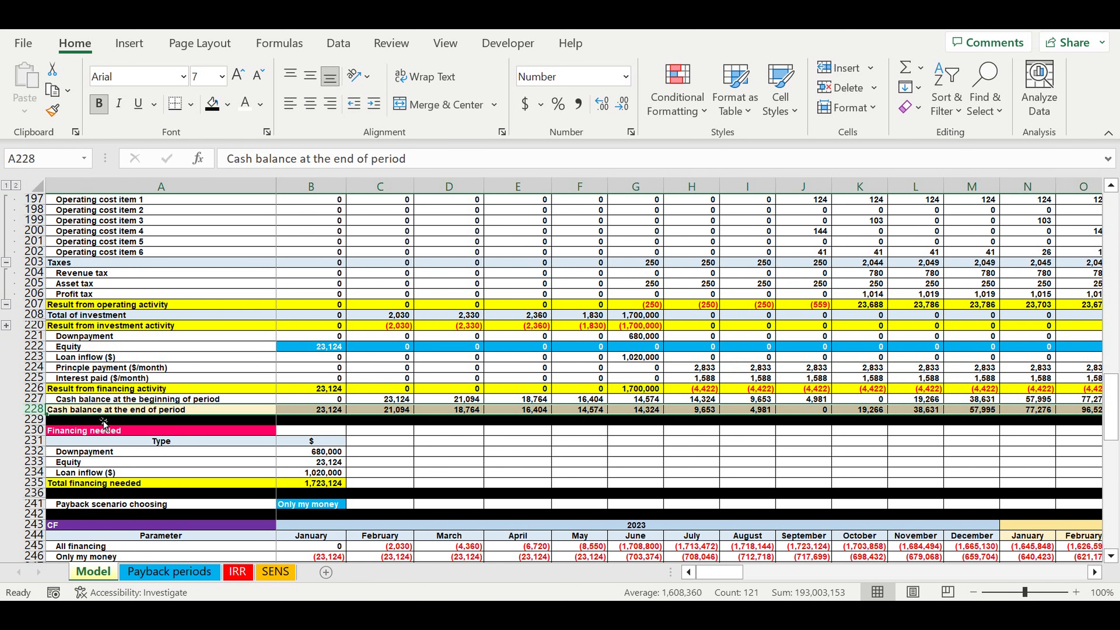
pyautogui.scroll(1, 736, 444)
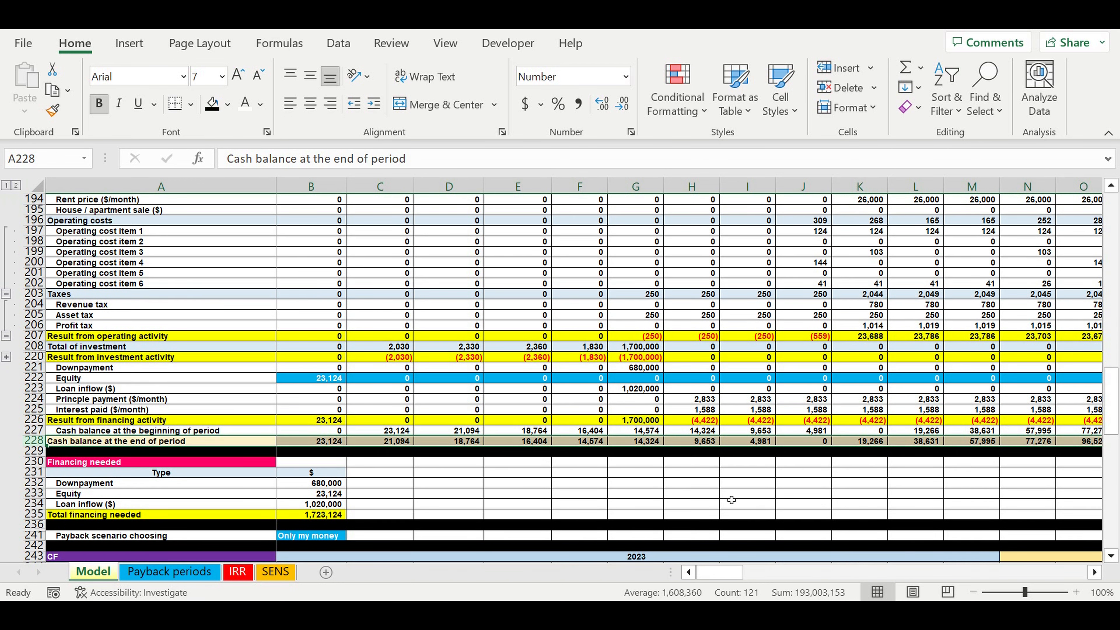
pyautogui.click(745, 494)
pyautogui.moveTo(327, 444); pyautogui.dragTo(789, 442)
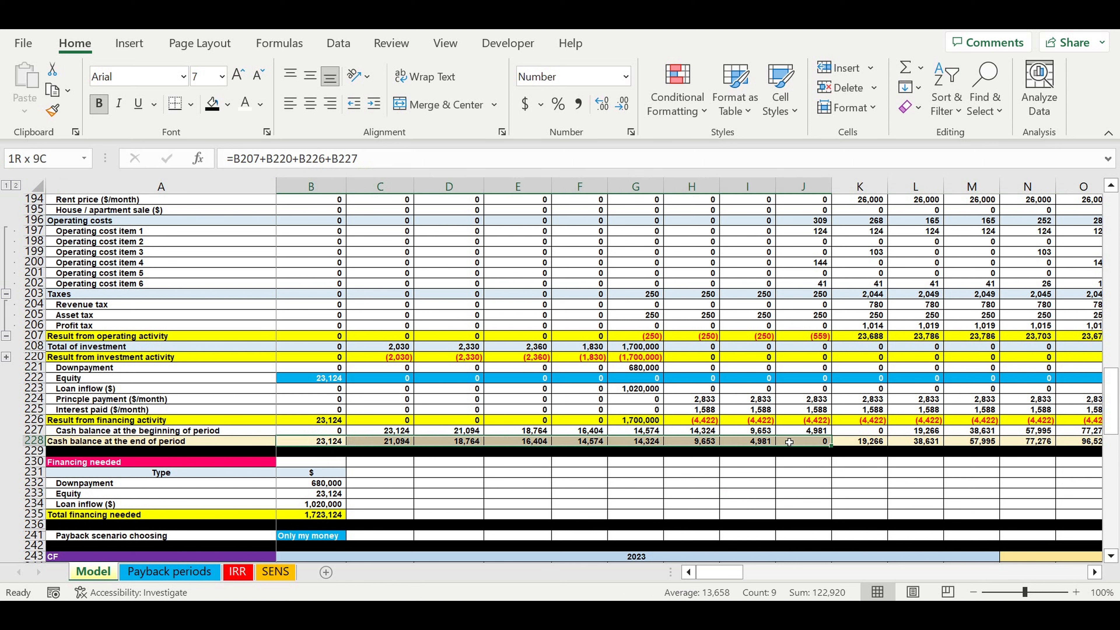
pyautogui.moveTo(789, 442); pyautogui.dragTo(787, 443)
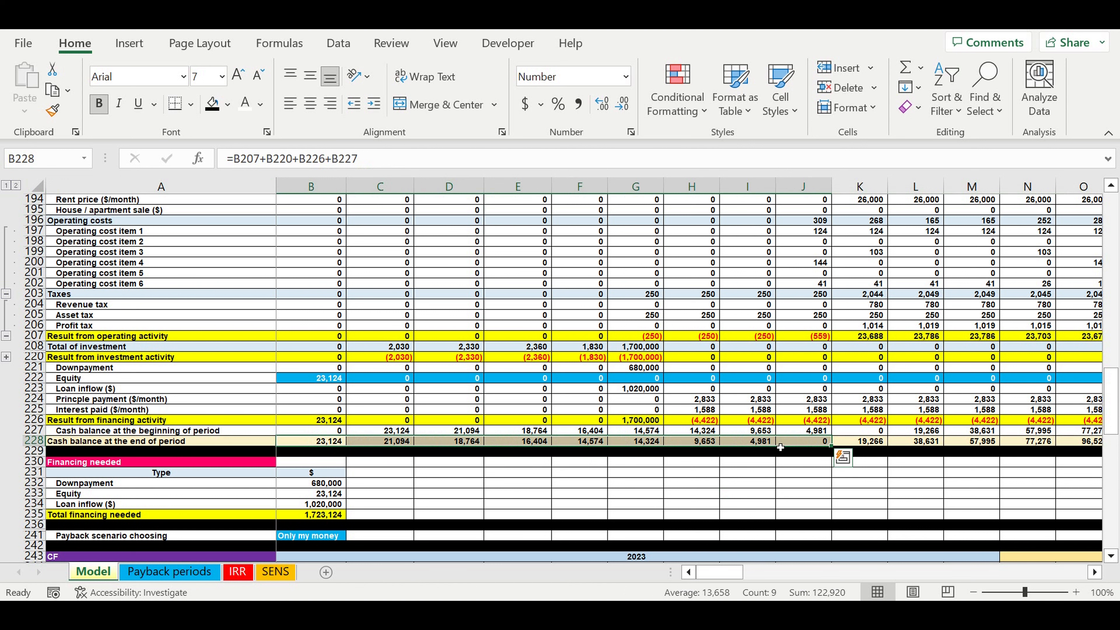
pyautogui.moveTo(818, 445); pyautogui.dragTo(1033, 434)
# Inspect the October 2025 column header and its end-of-period cash balance, along with the whole balance row.
pyautogui.scroll(4, 1033, 404)
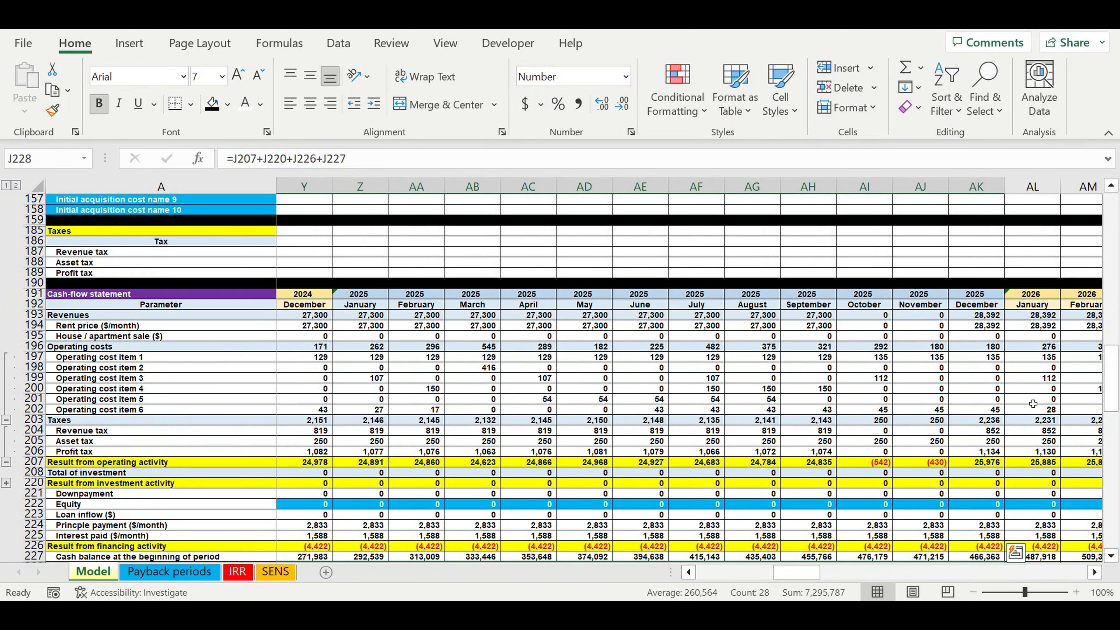
pyautogui.moveTo(875, 297); pyautogui.dragTo(868, 337)
pyautogui.scroll(-4, 888, 410)
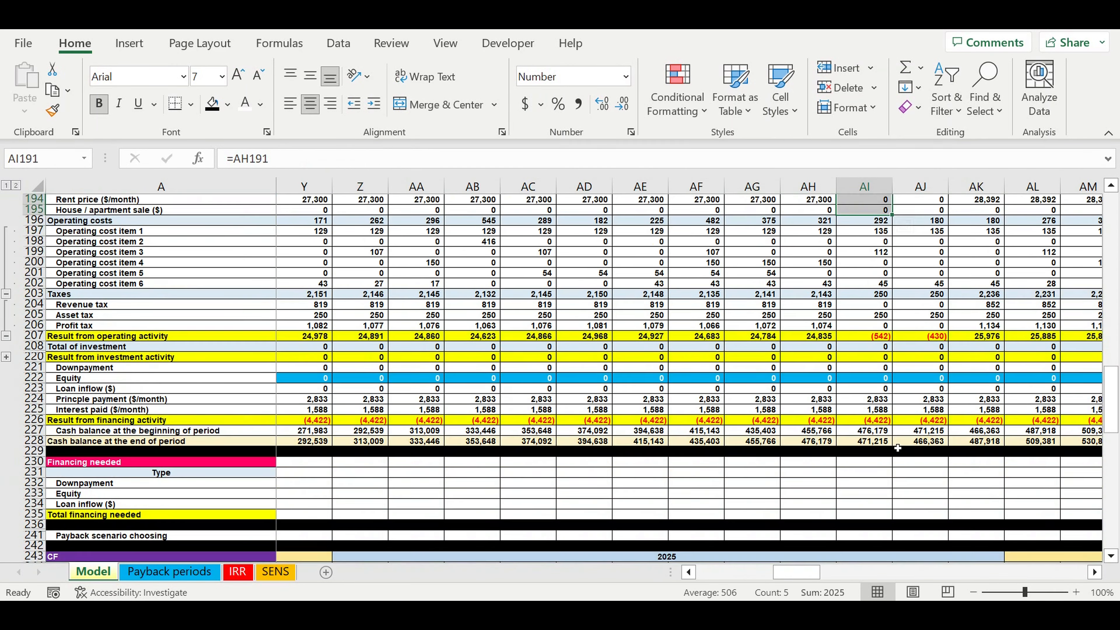
pyautogui.click(881, 440)
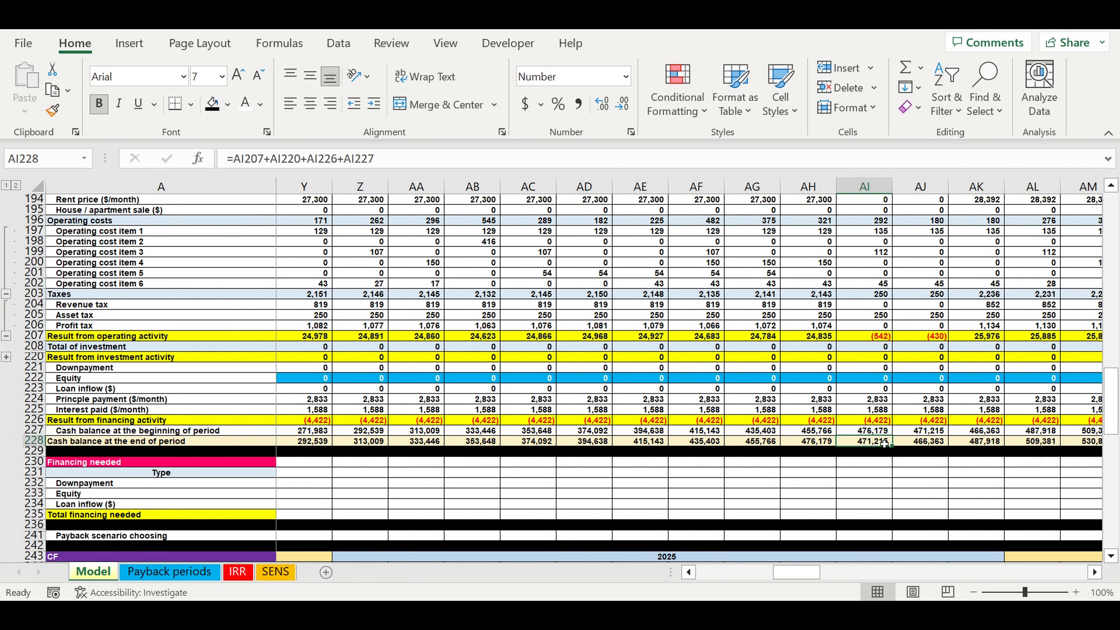
pyautogui.scroll(3, 883, 443)
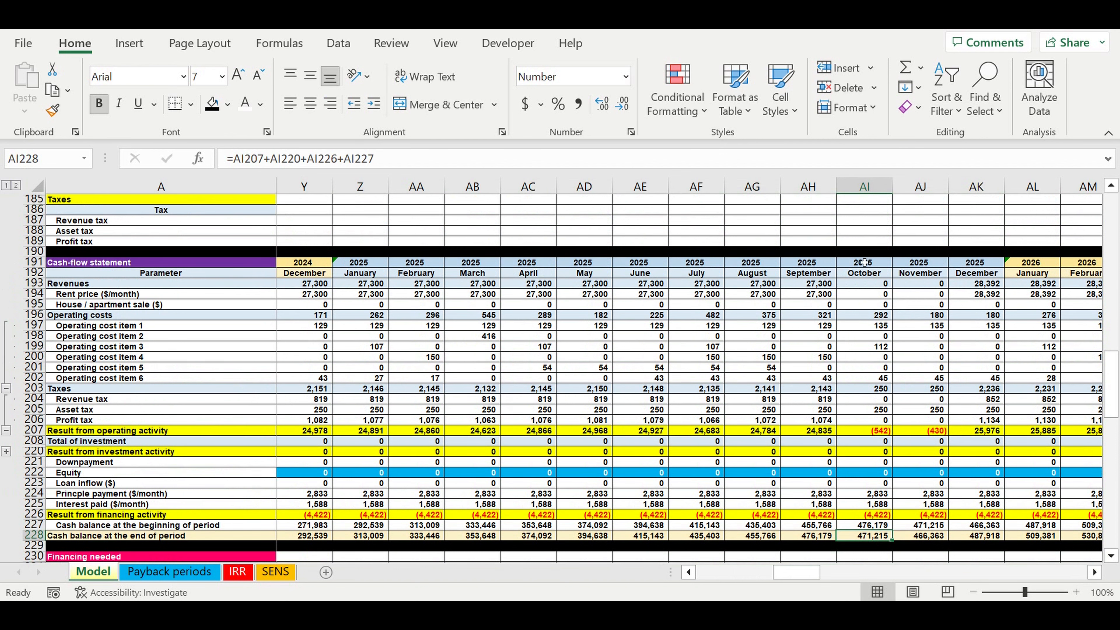
pyautogui.moveTo(865, 263); pyautogui.dragTo(872, 276)
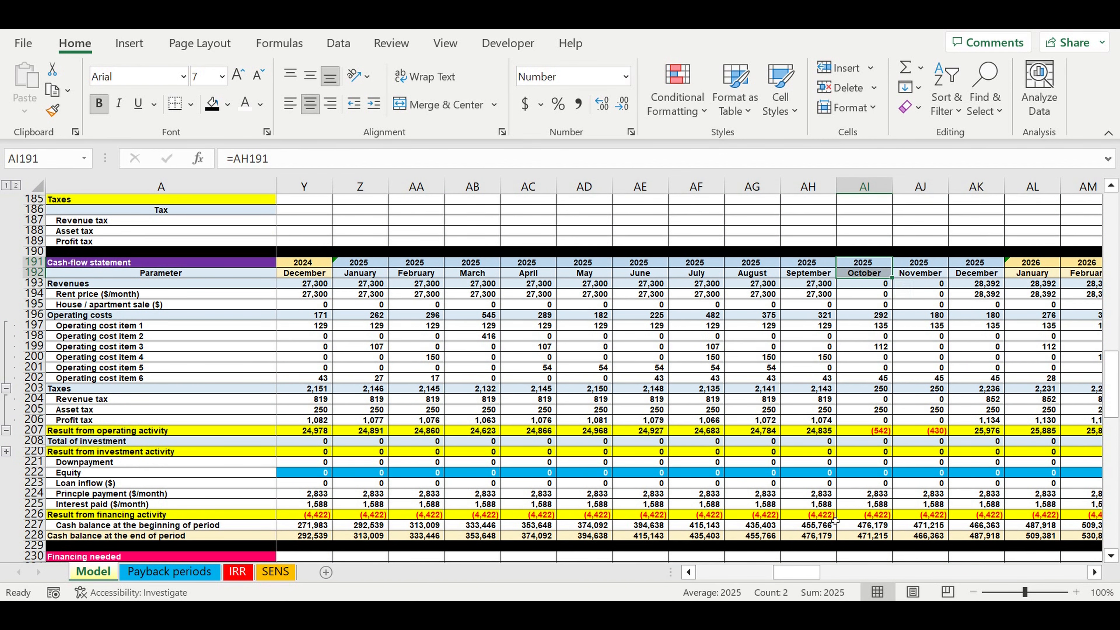
pyautogui.scroll(-2, 843, 512)
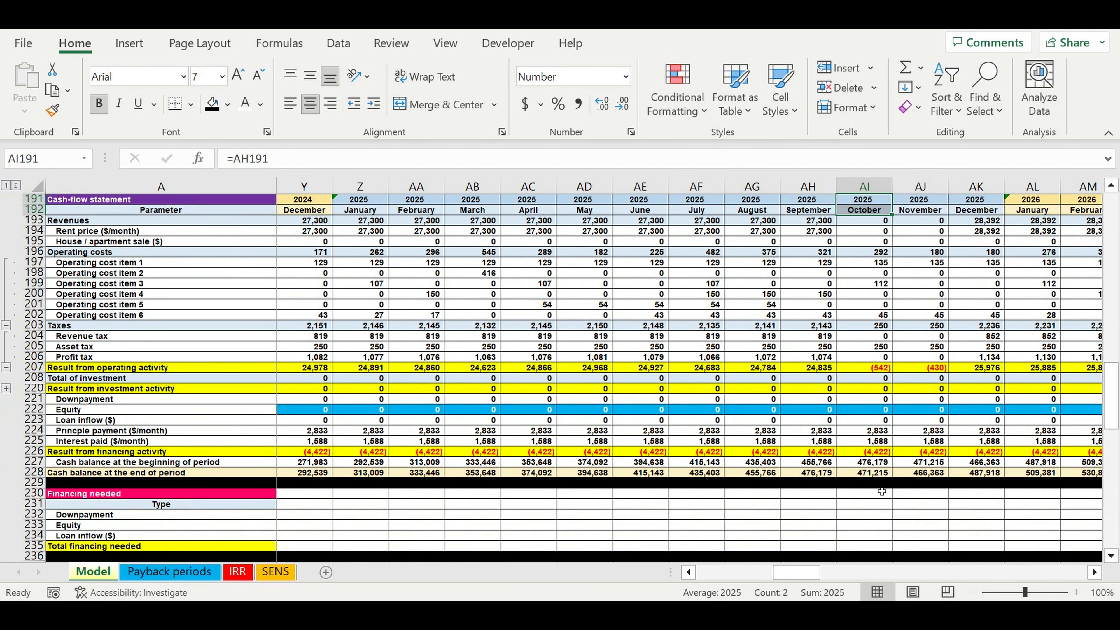
pyautogui.click(880, 471)
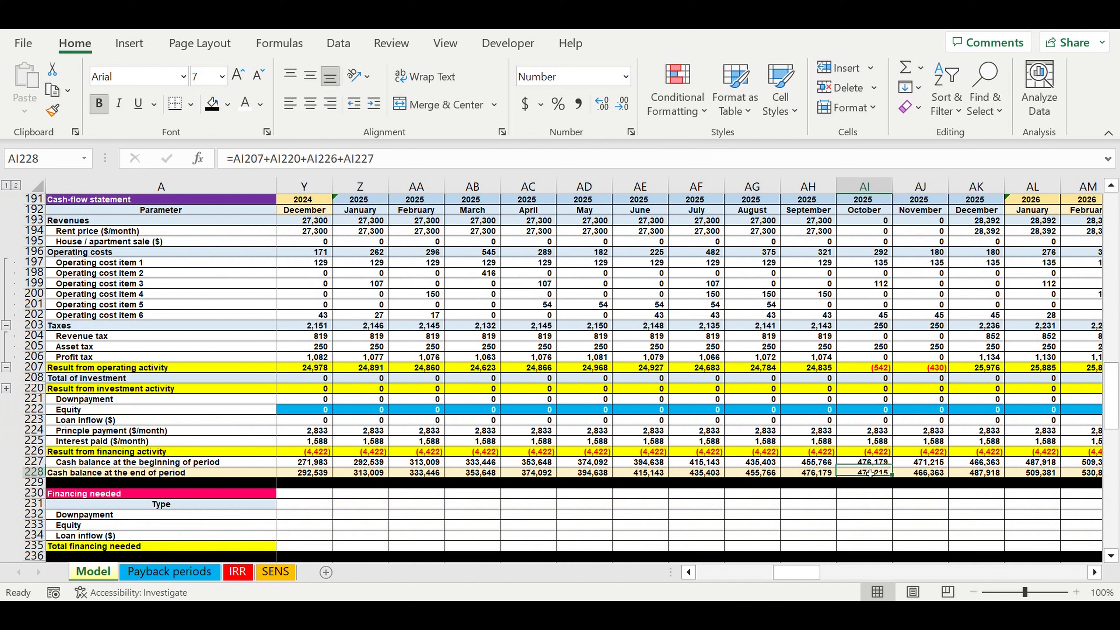
pyautogui.click(35, 472)
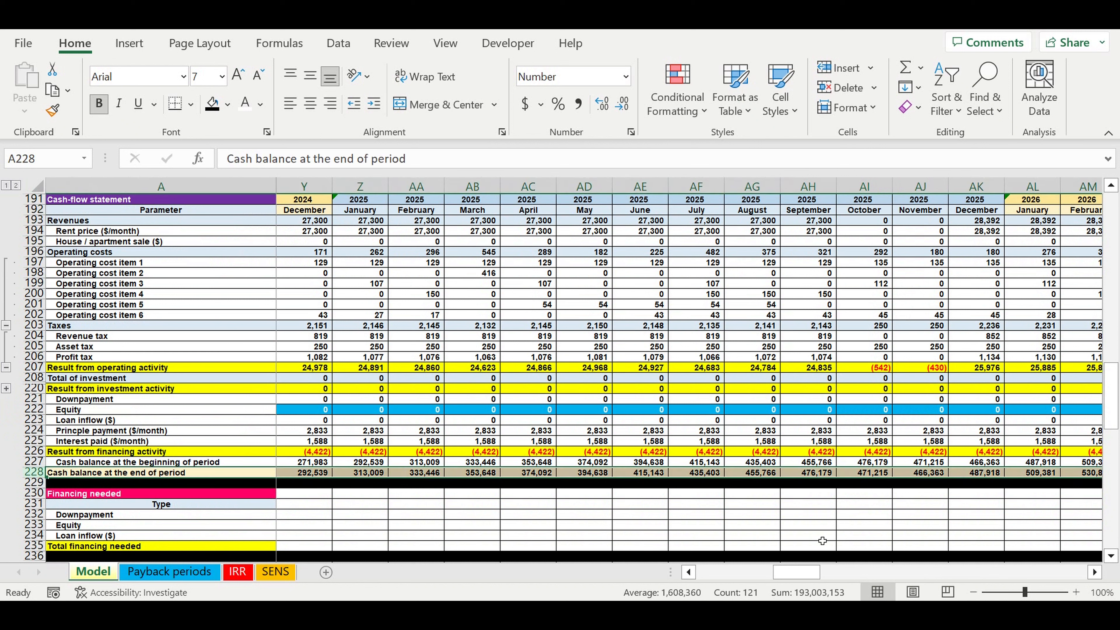
pyautogui.click(901, 503)
pyautogui.click(870, 473)
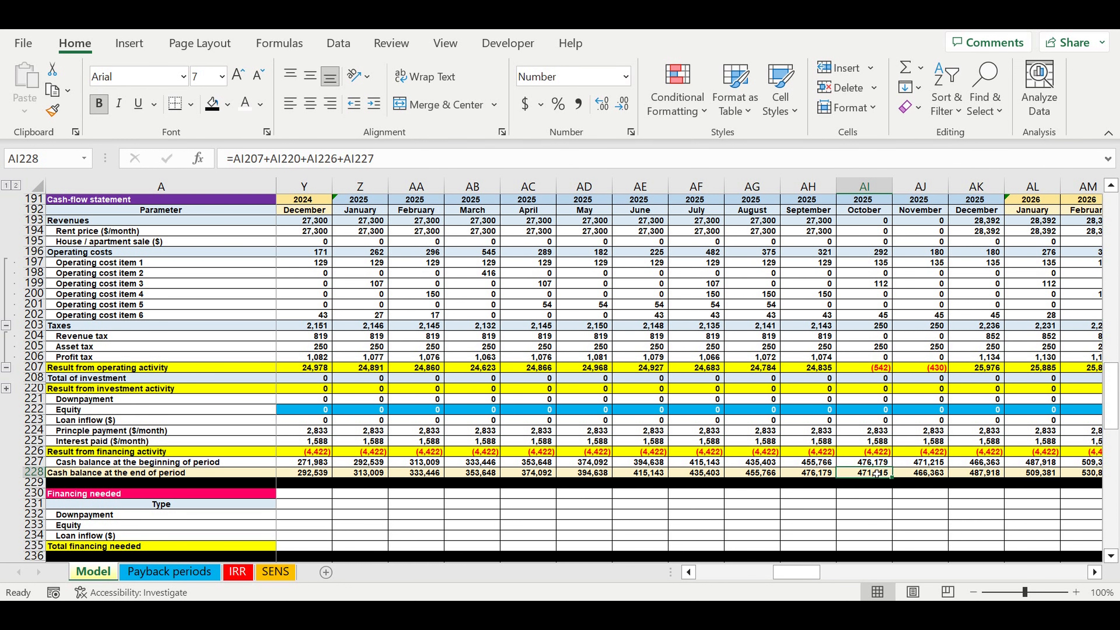
# Return to the 2023 months and examine the Downpayment, Equity, Loan inflow and total formulas in the Financing needed table.
pyautogui.moveTo(805, 575); pyautogui.dragTo(728, 578)
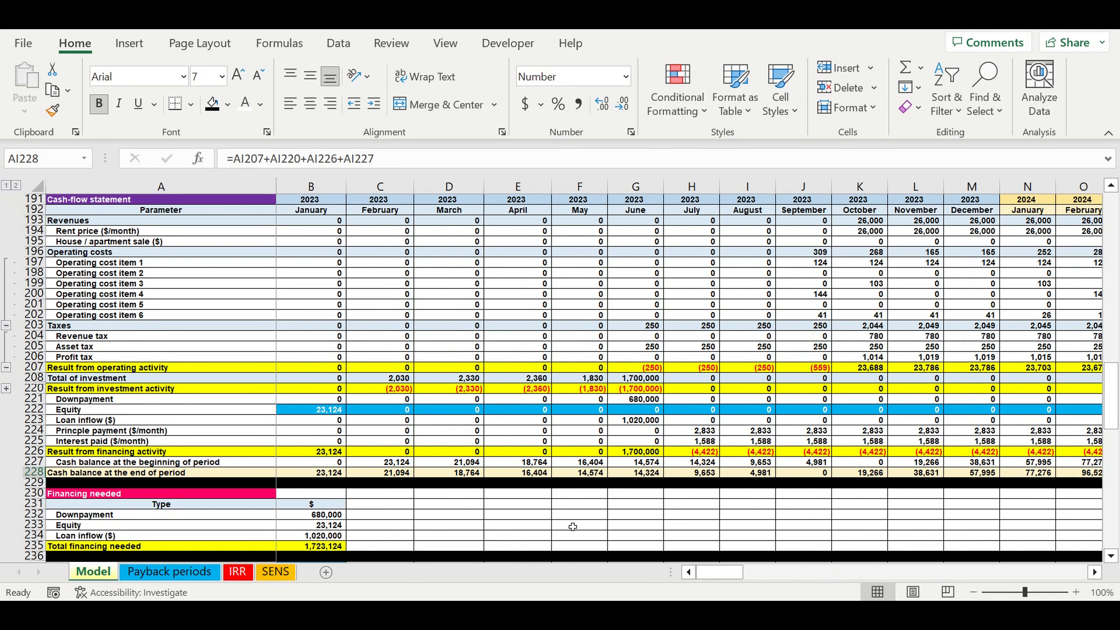
pyautogui.scroll(-3, 572, 528)
pyautogui.moveTo(316, 420); pyautogui.dragTo(315, 435)
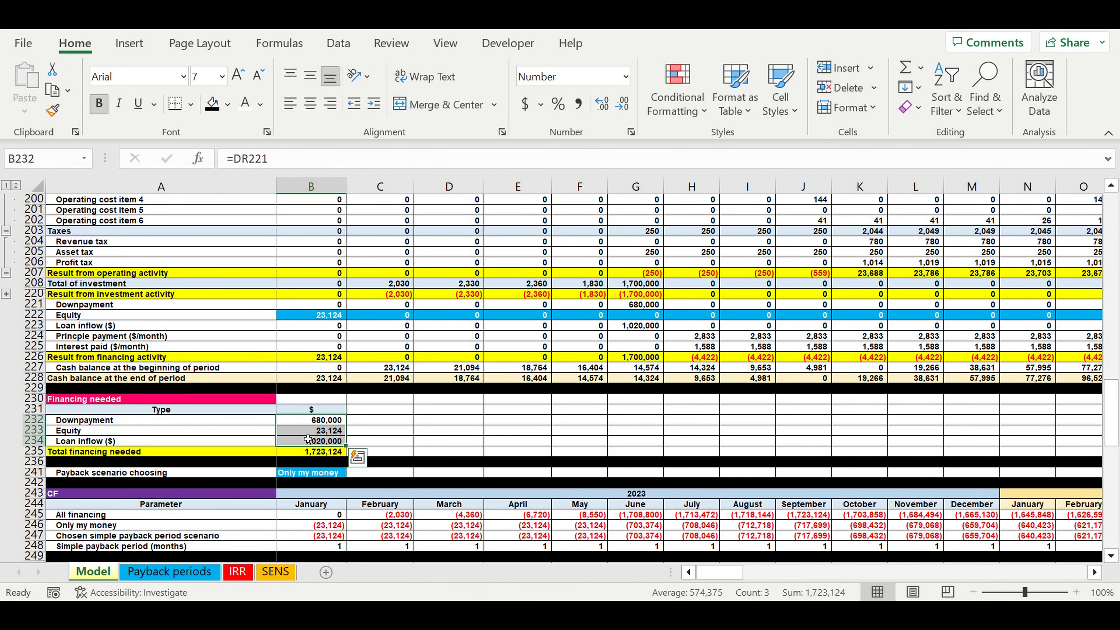
pyautogui.click(313, 423)
pyautogui.click(303, 433)
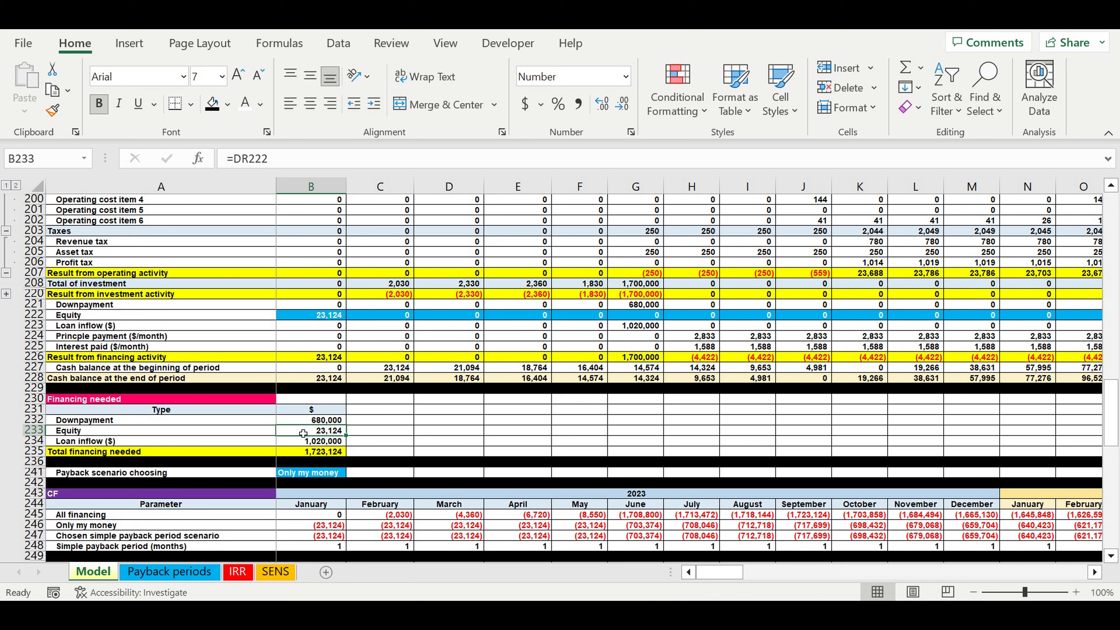
pyautogui.click(295, 441)
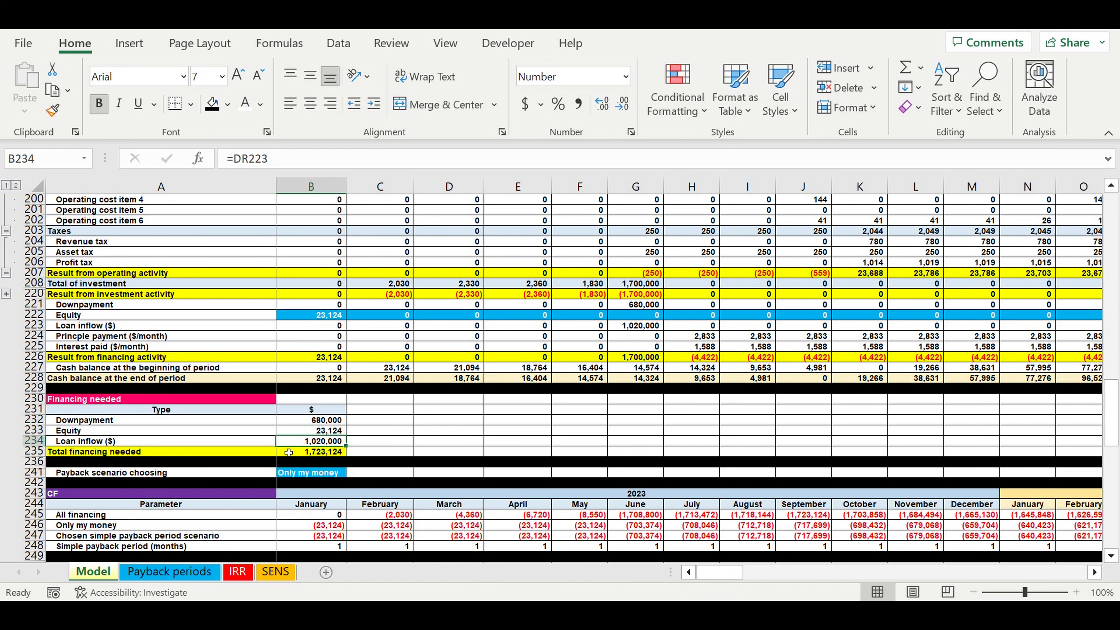
pyautogui.click(289, 452)
# Bring the payback charts below the CF table into view and select the Chosen simple payback period scenario chart.
pyautogui.scroll(-5, 416, 439)
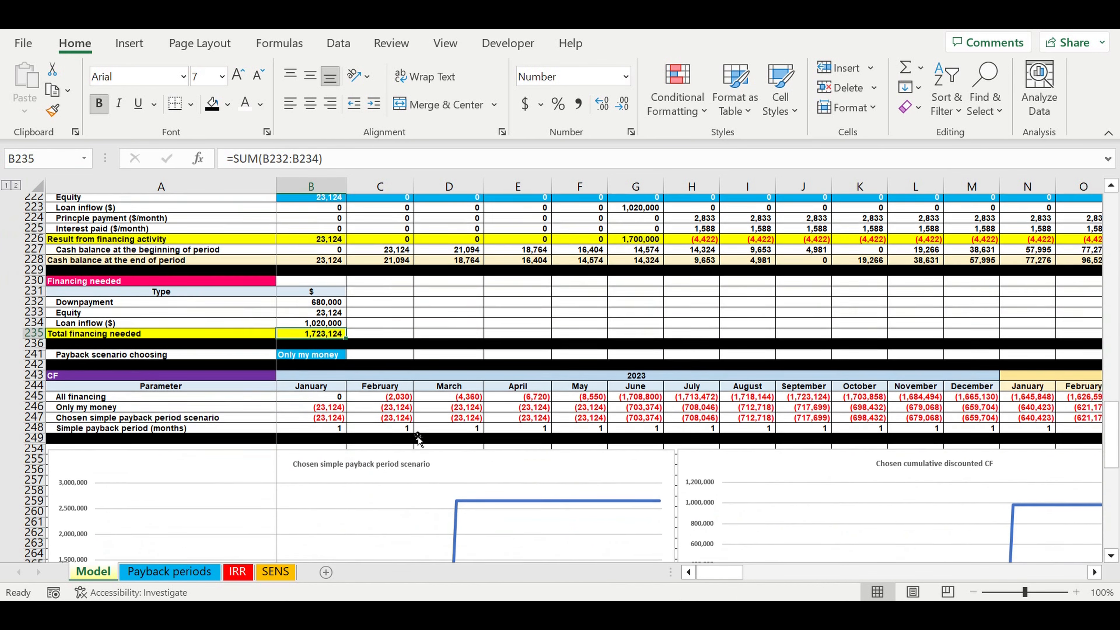
pyautogui.scroll(-2, 418, 439)
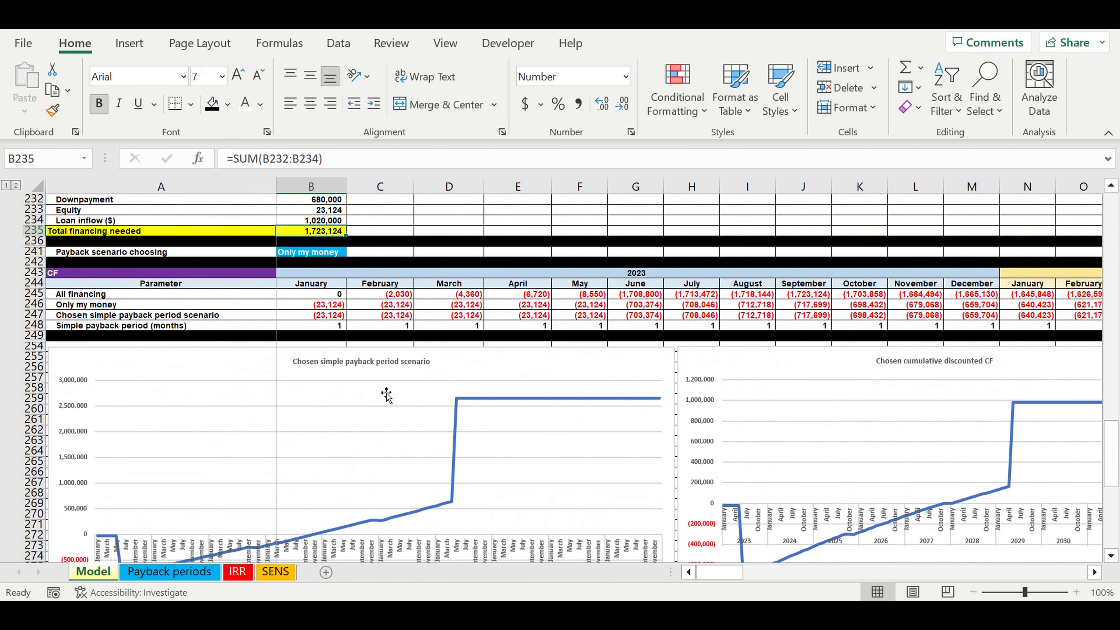
pyautogui.scroll(-1, 390, 404)
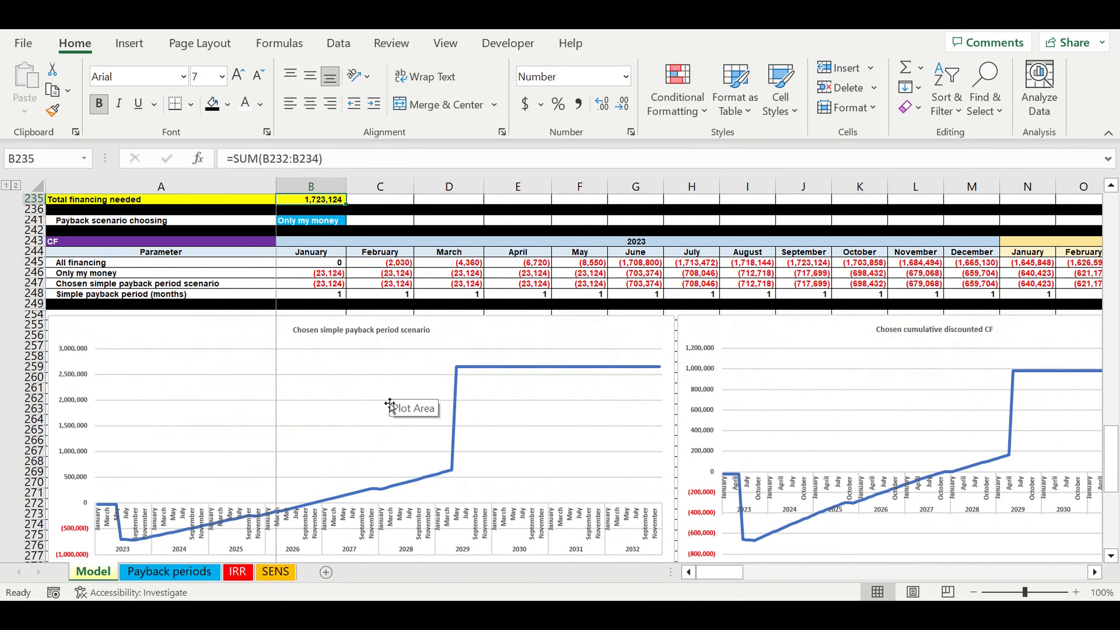
pyautogui.click(476, 331)
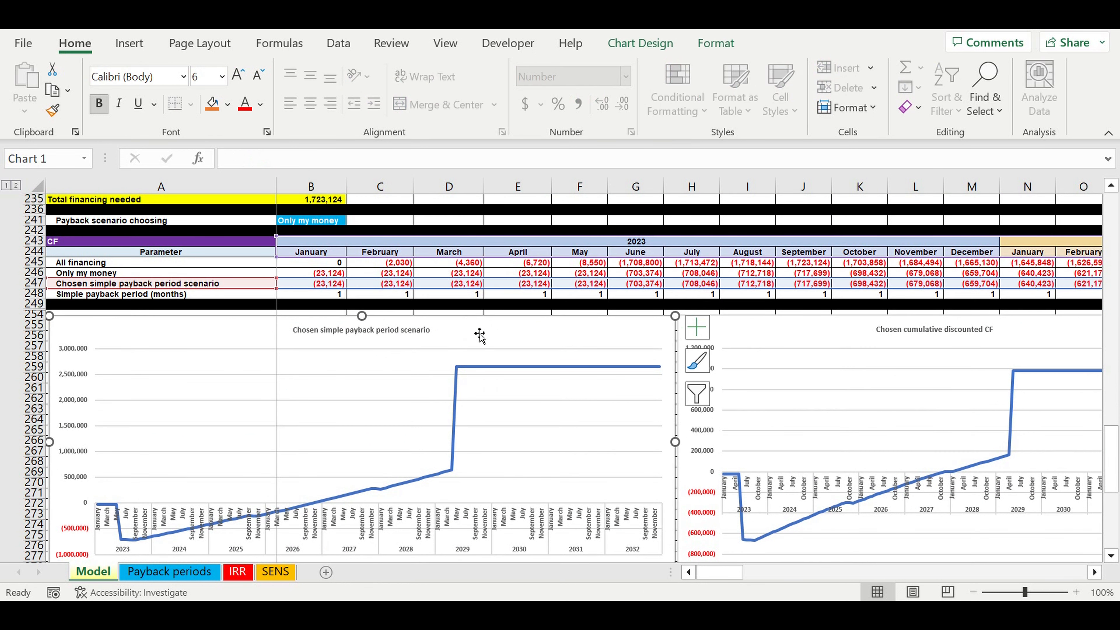
# Set the payback scenario to All financing.
pyautogui.click(320, 222)
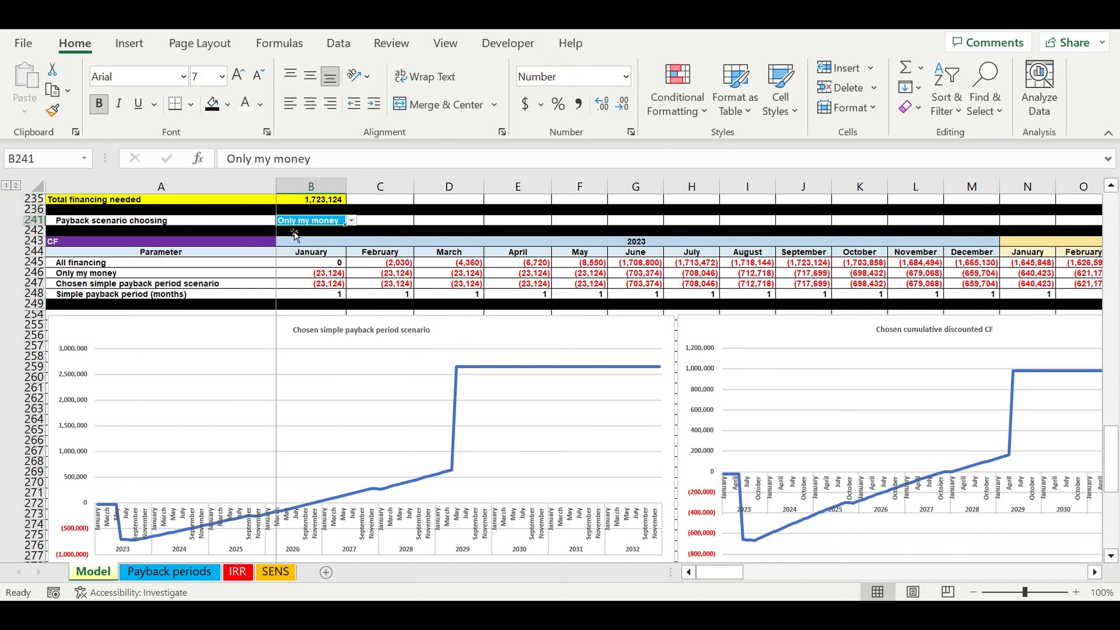
pyautogui.click(352, 221)
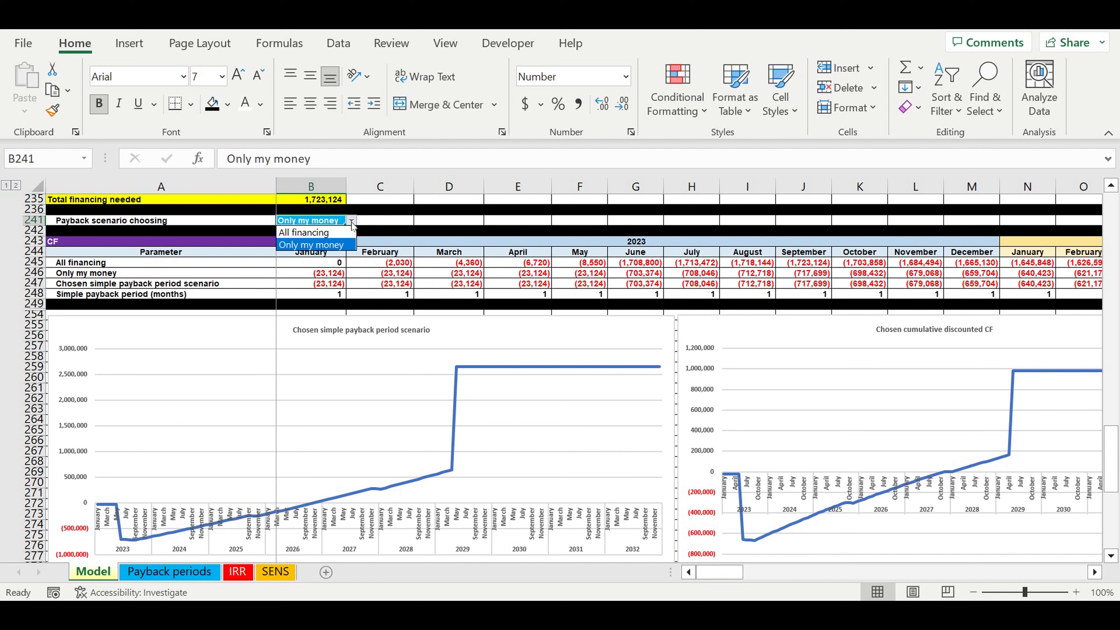
pyautogui.click(339, 233)
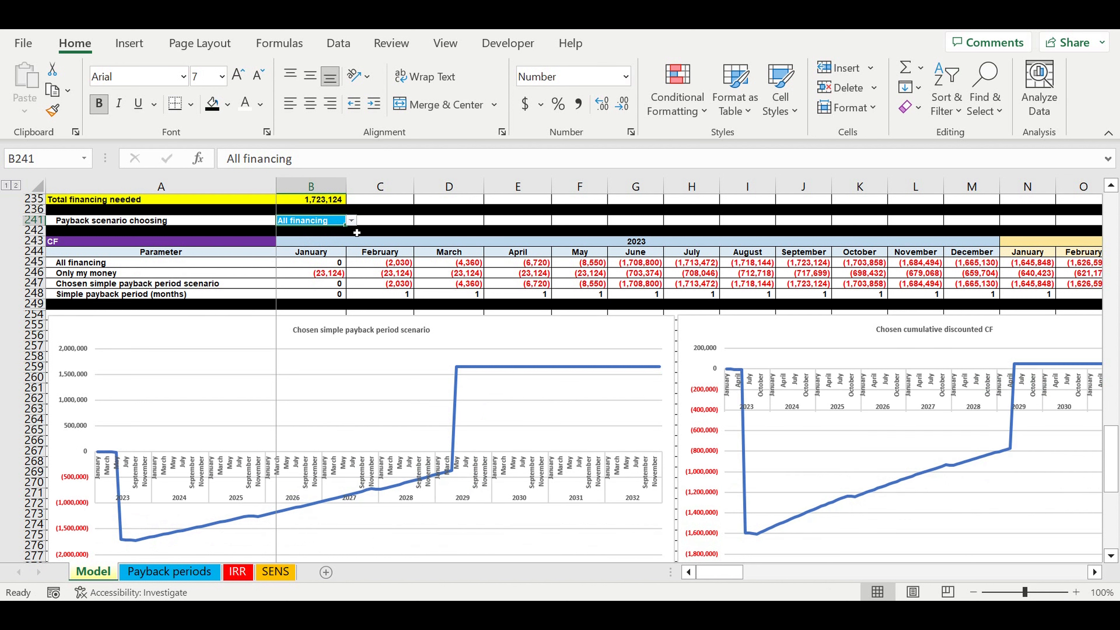
# Set the payback scenario back to Only my money and inspect the January formula in the Only my money row.
pyautogui.click(352, 220)
pyautogui.click(318, 242)
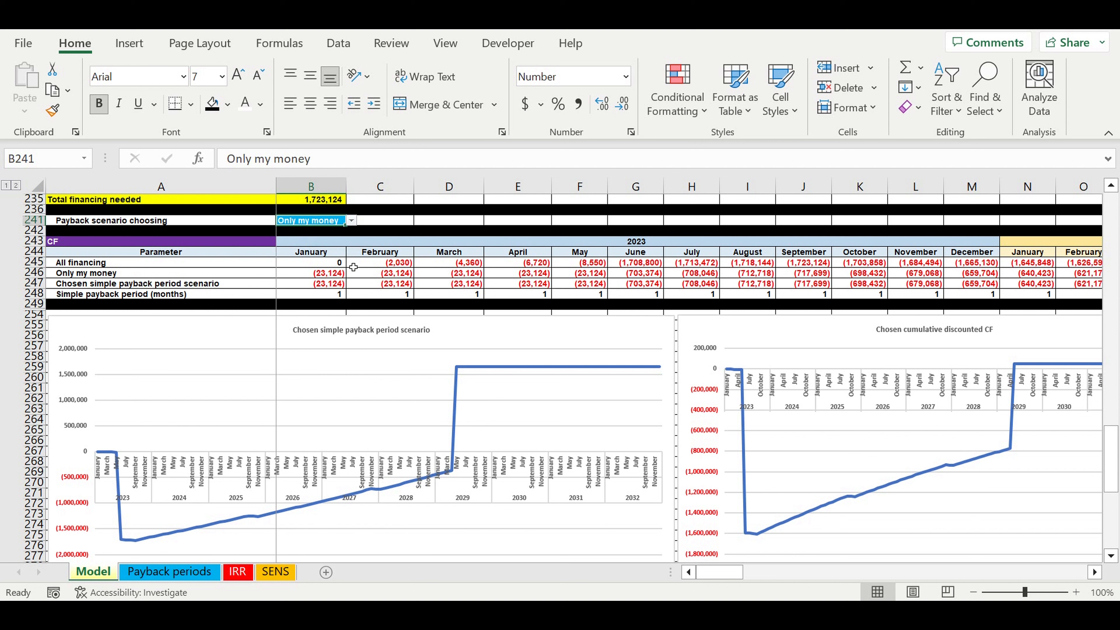
pyautogui.click(343, 274)
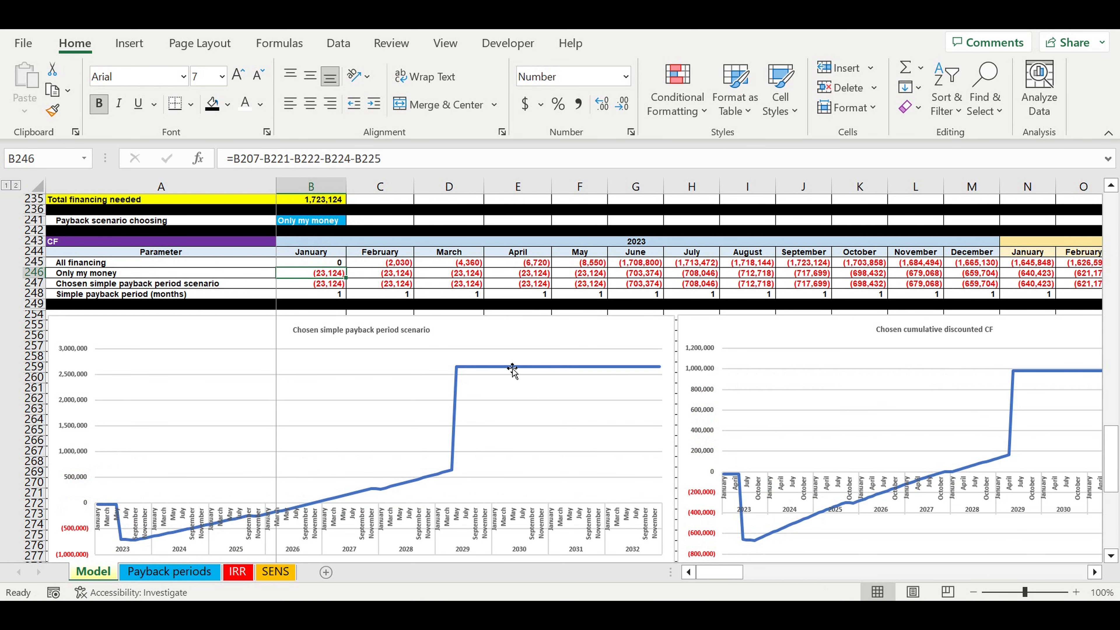
# Examine the Financials block down to Internal Rate of Return, and the Revenues, Costs, Profit and Profitability rows.
pyautogui.scroll(-4, 507, 369)
pyautogui.scroll(-2, 493, 369)
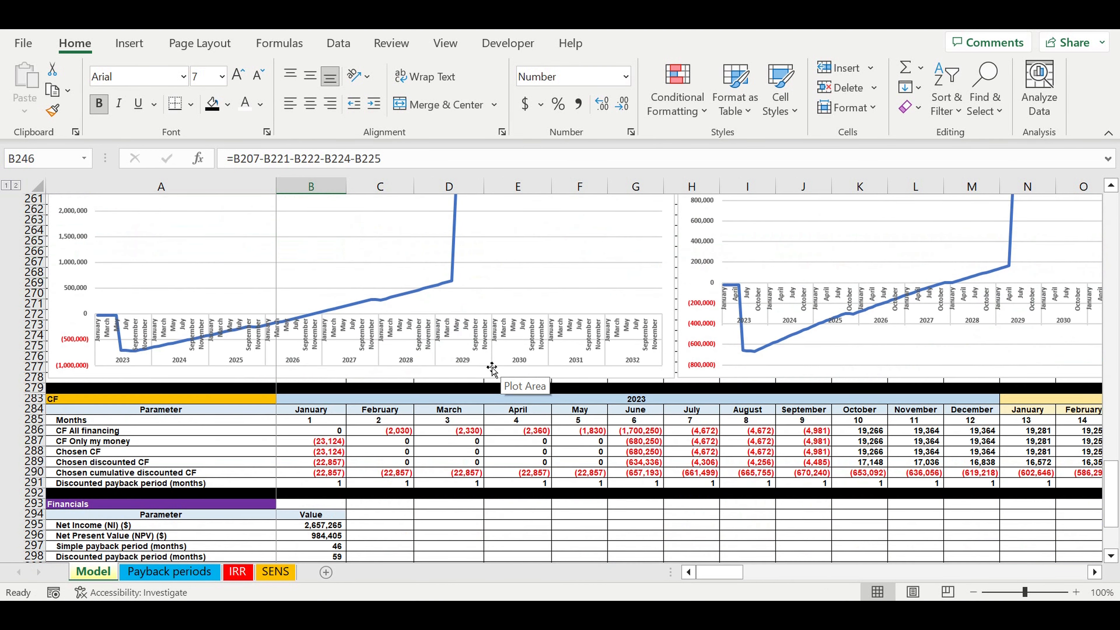
pyautogui.scroll(-3, 485, 369)
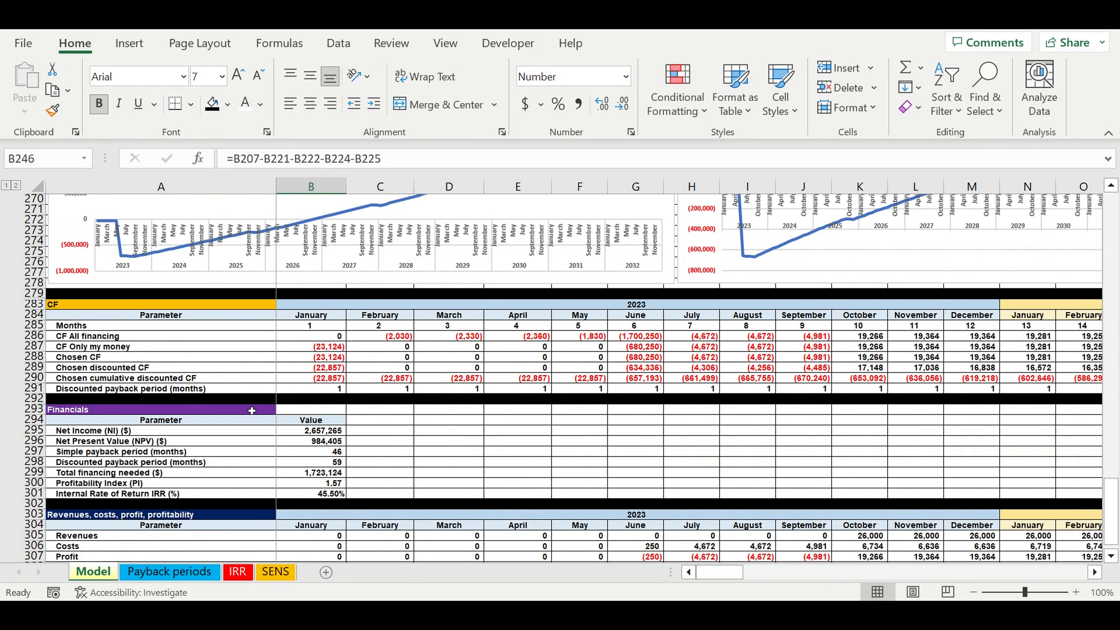
pyautogui.moveTo(252, 410); pyautogui.dragTo(299, 484)
pyautogui.scroll(-3, 266, 455)
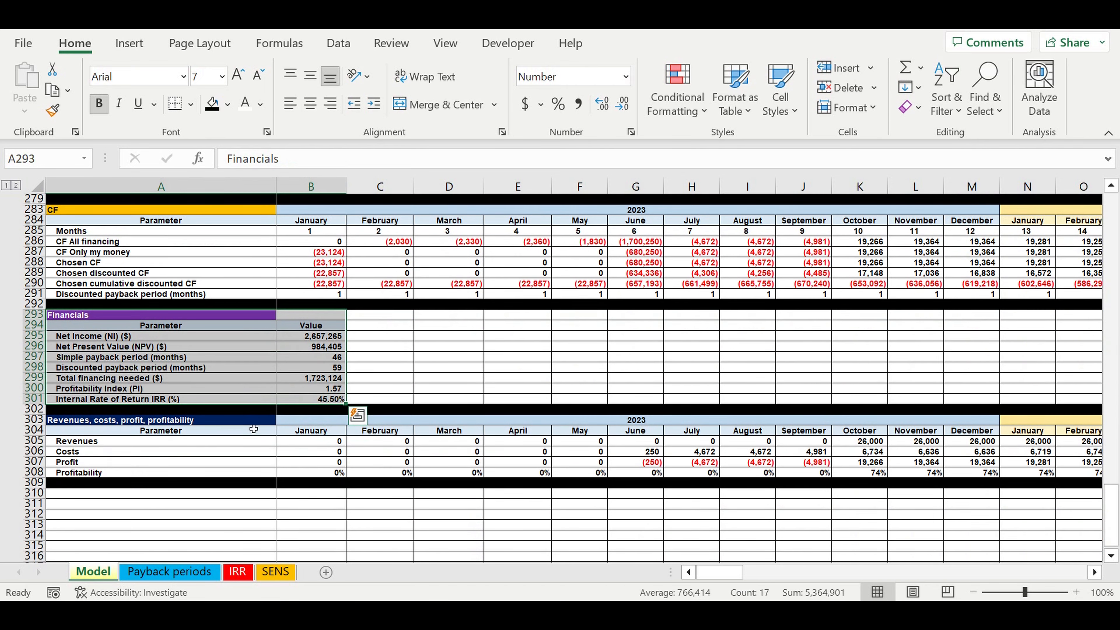
pyautogui.moveTo(33, 441); pyautogui.dragTo(39, 474)
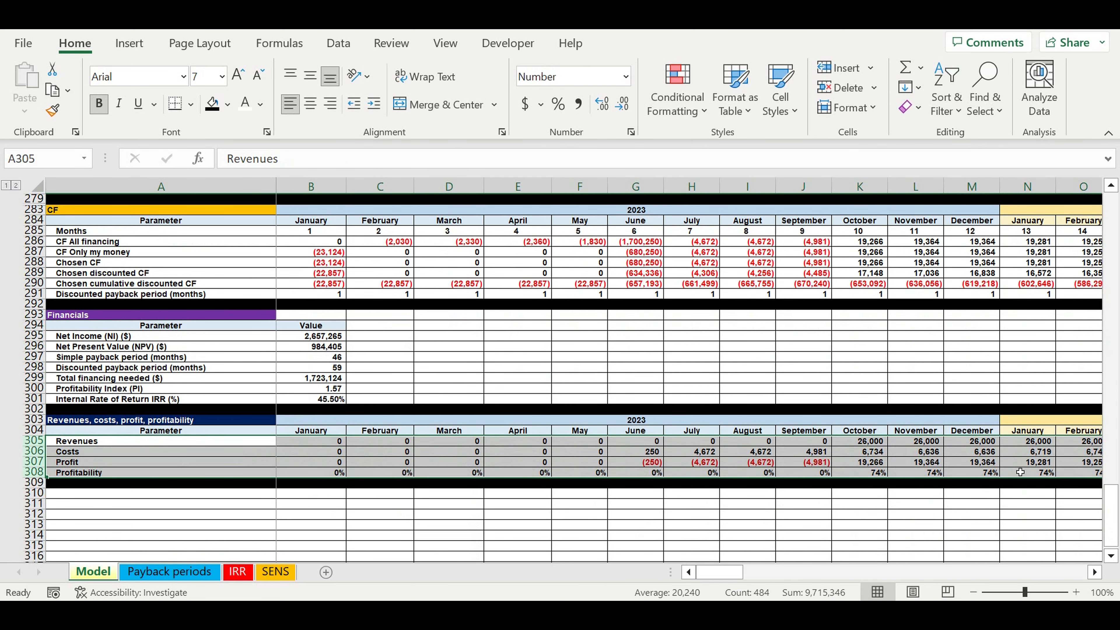
# Inspect the December 2023 formulas in the Revenues, Costs, Profit and Profitability rows.
pyautogui.click(993, 441)
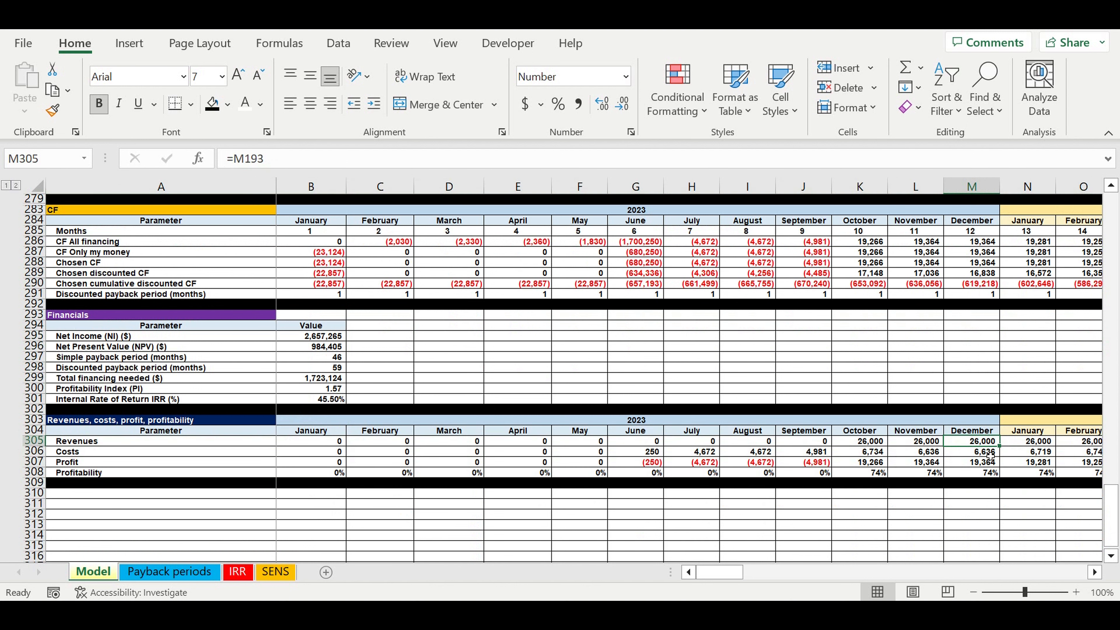
pyautogui.click(988, 452)
pyautogui.click(984, 465)
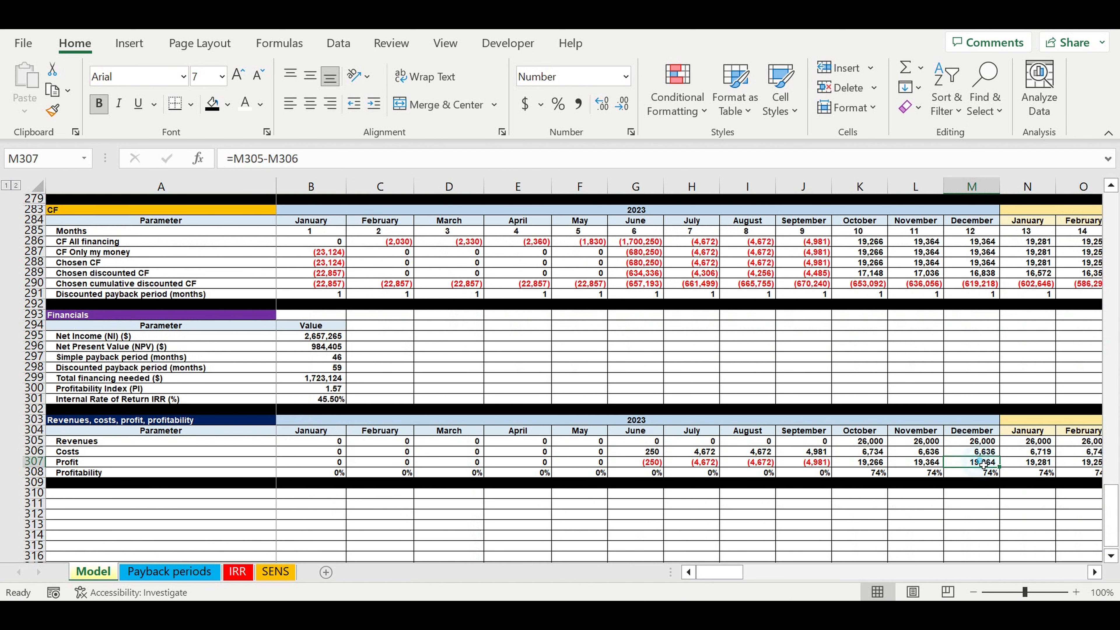
pyautogui.click(972, 474)
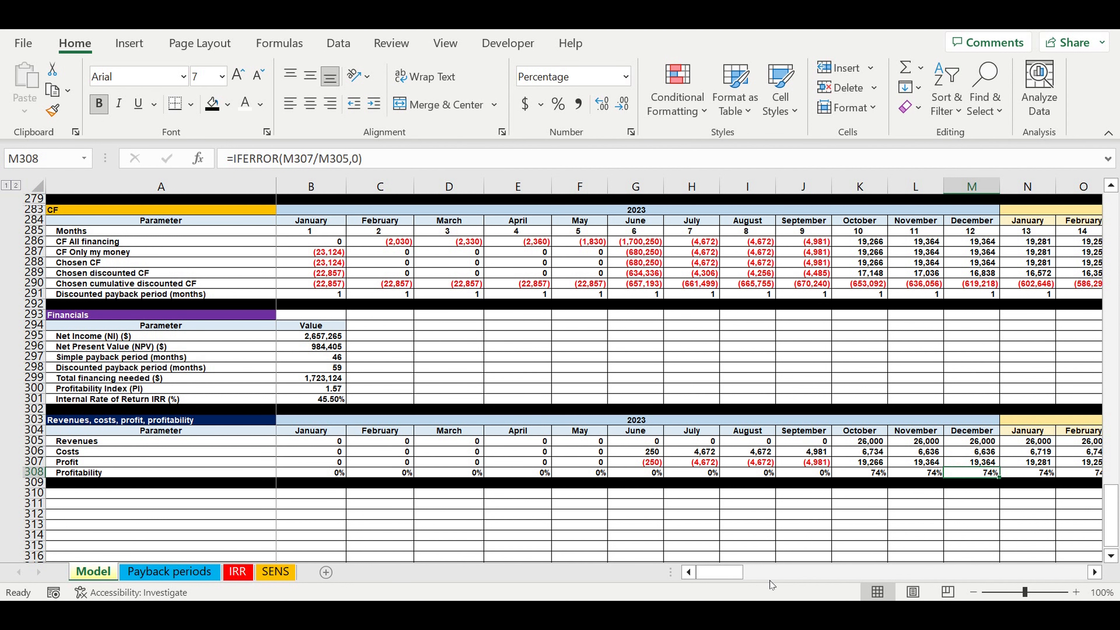
# View the simple payback and cumulative discounted CF charts on the Payback periods sheet.
pyautogui.click(168, 573)
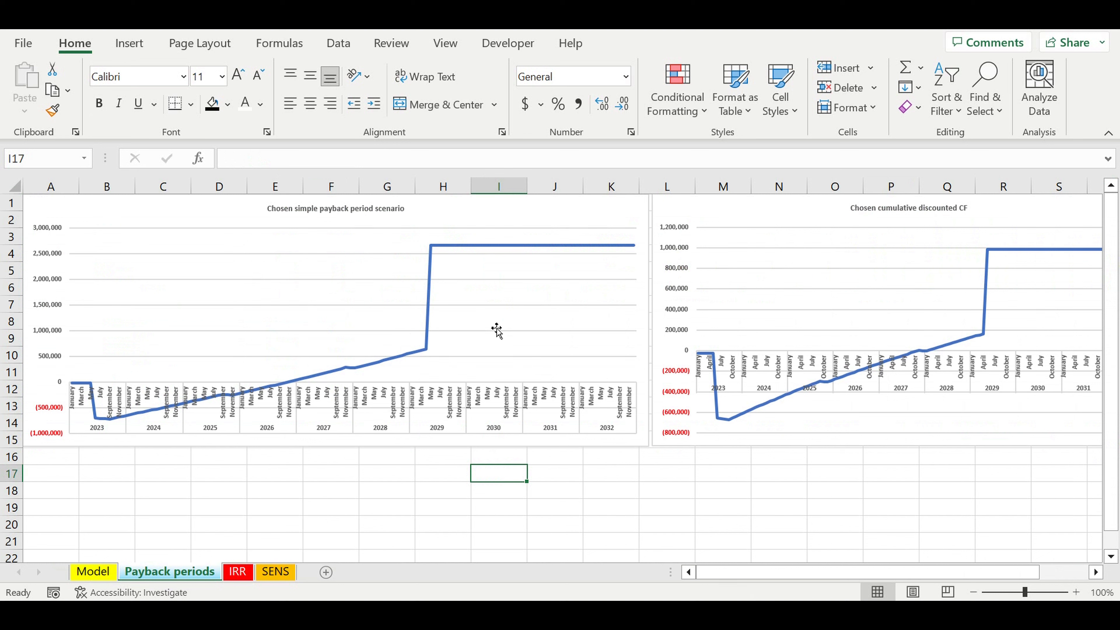
pyautogui.click(524, 227)
pyautogui.click(774, 210)
pyautogui.moveTo(775, 211); pyautogui.dragTo(775, 213)
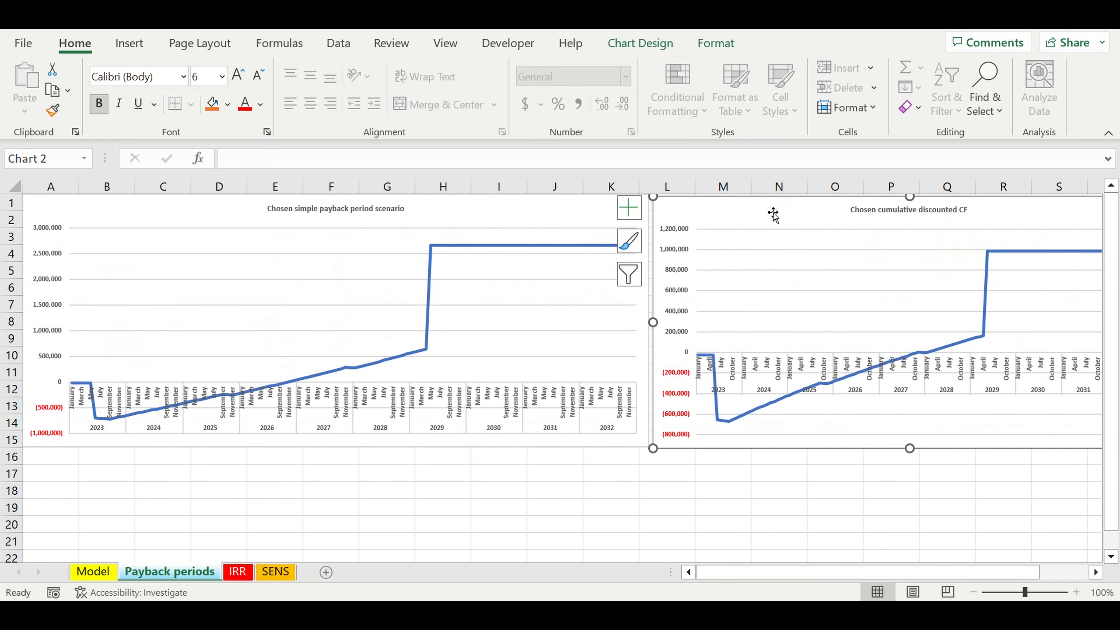
# Inspect the yearly discount rate, its step of adjustment and the table's starting rate on the IRR sheet.
pyautogui.click(237, 572)
pyautogui.click(428, 318)
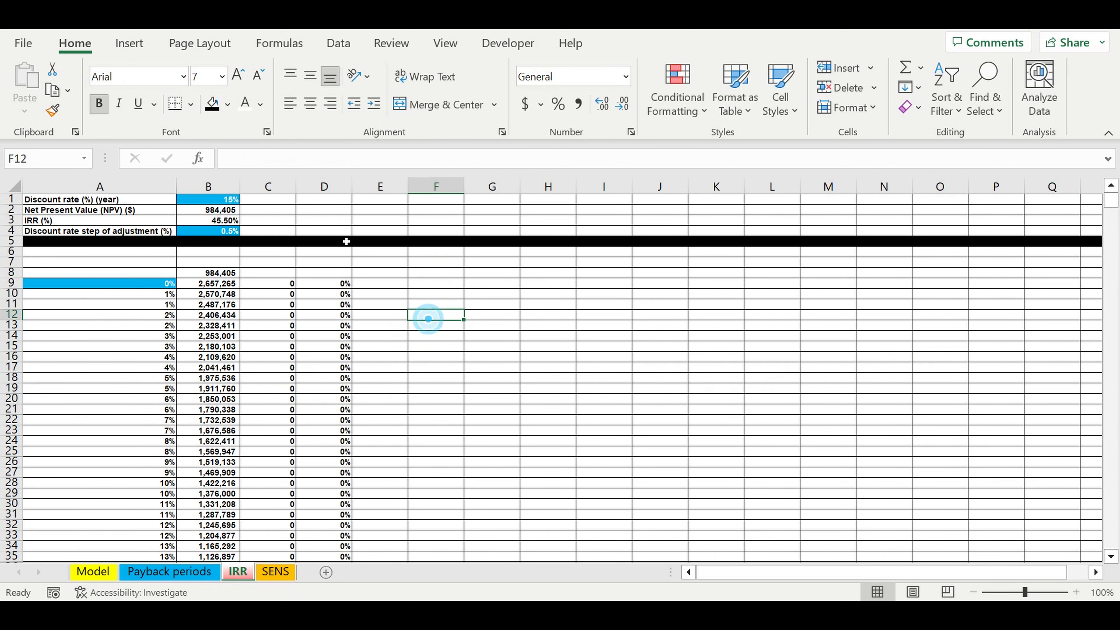
pyautogui.click(208, 202)
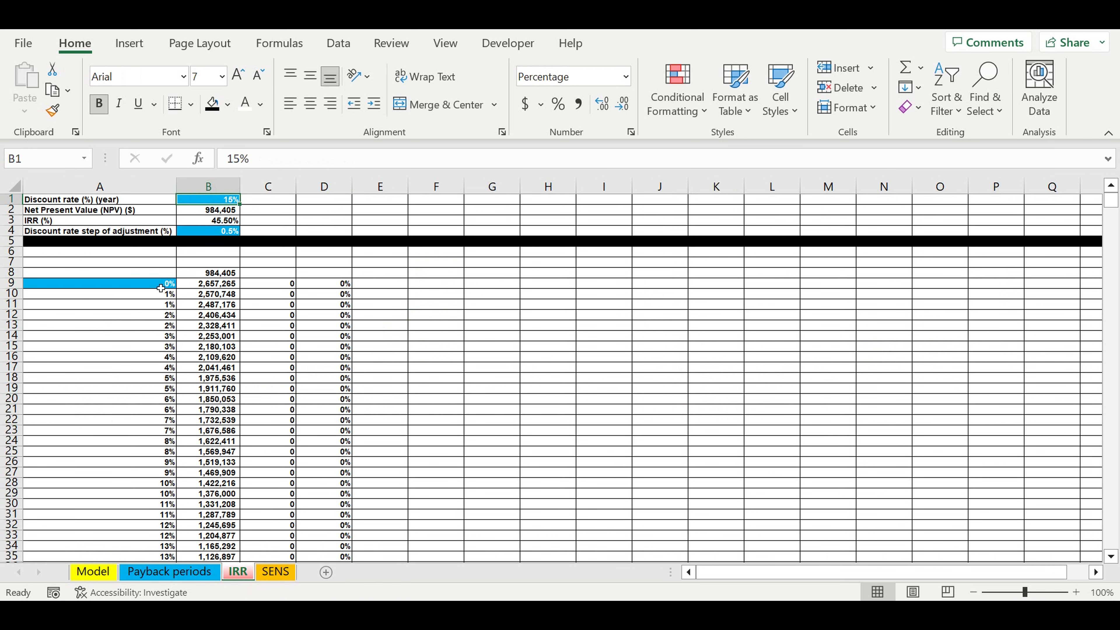
pyautogui.click(201, 235)
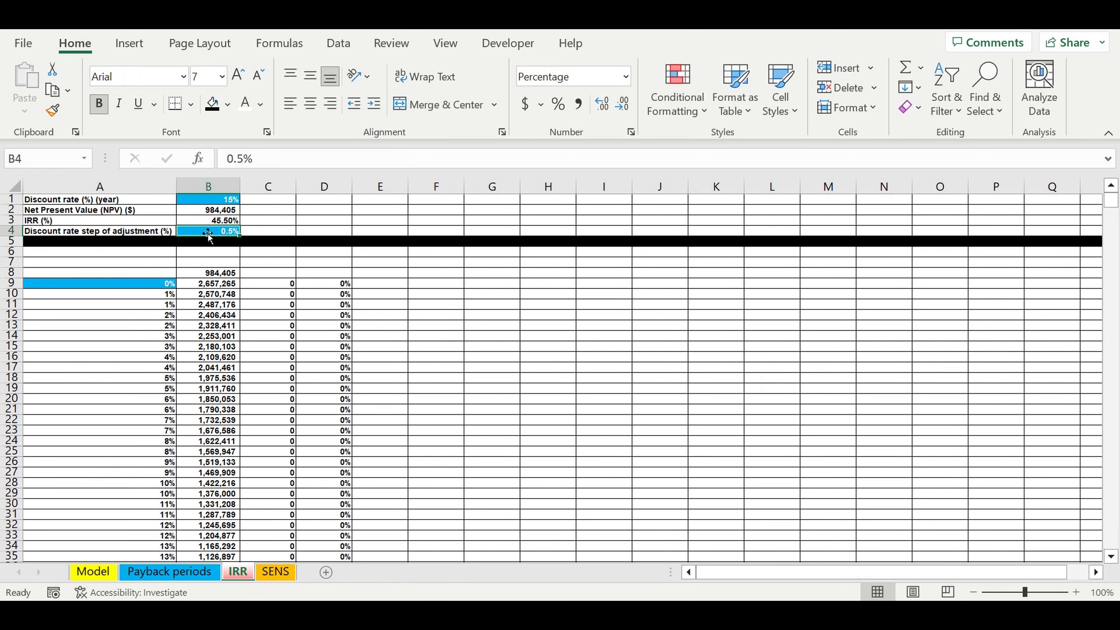
pyautogui.click(159, 287)
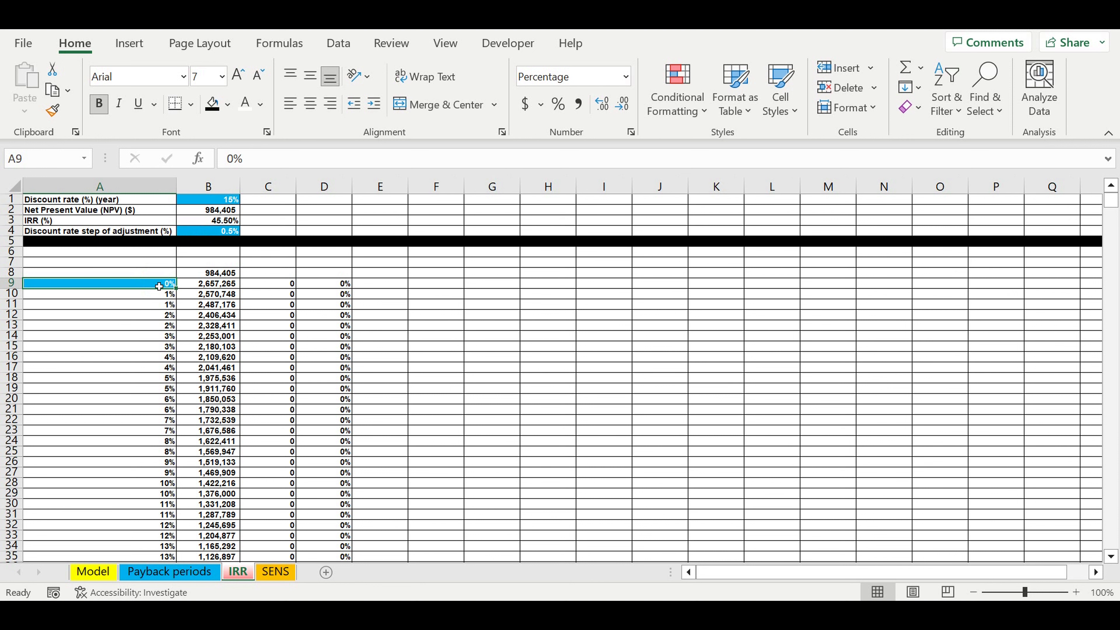
# Find the row of the IRR table where NPV first turns negative and inspect its rate and NPV formulas.
pyautogui.scroll(-14, 279, 336)
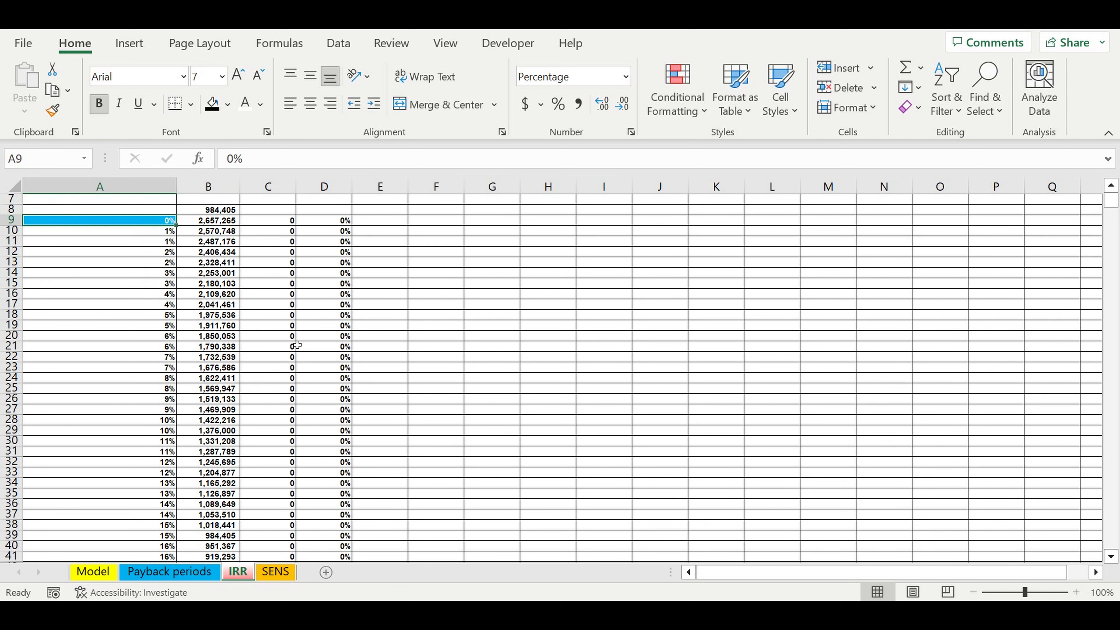
pyautogui.scroll(-14, 279, 336)
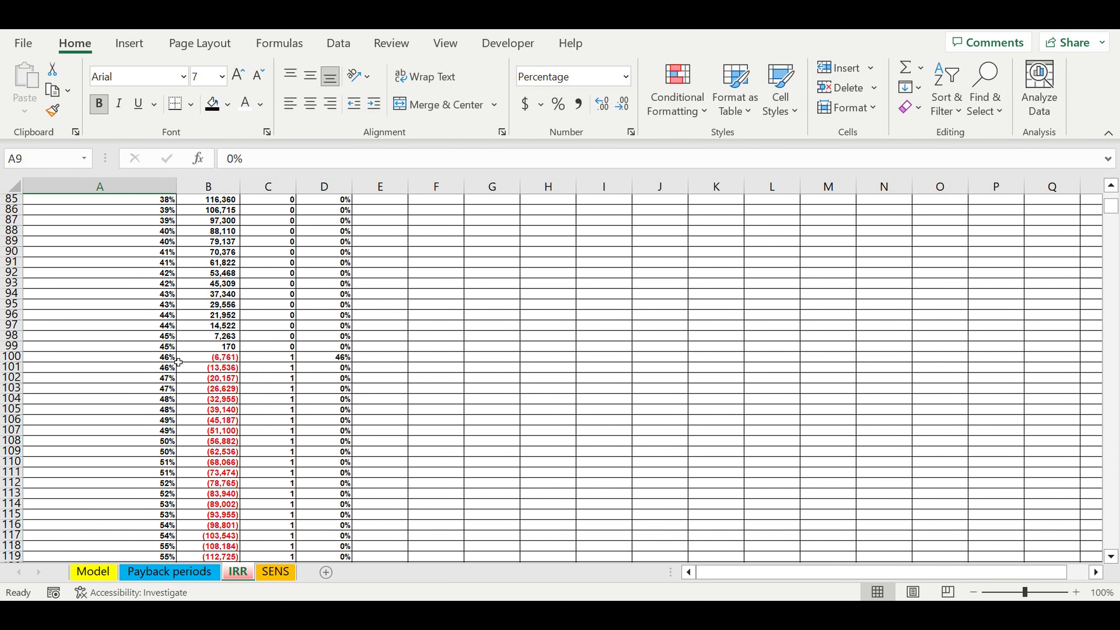
pyautogui.click(148, 360)
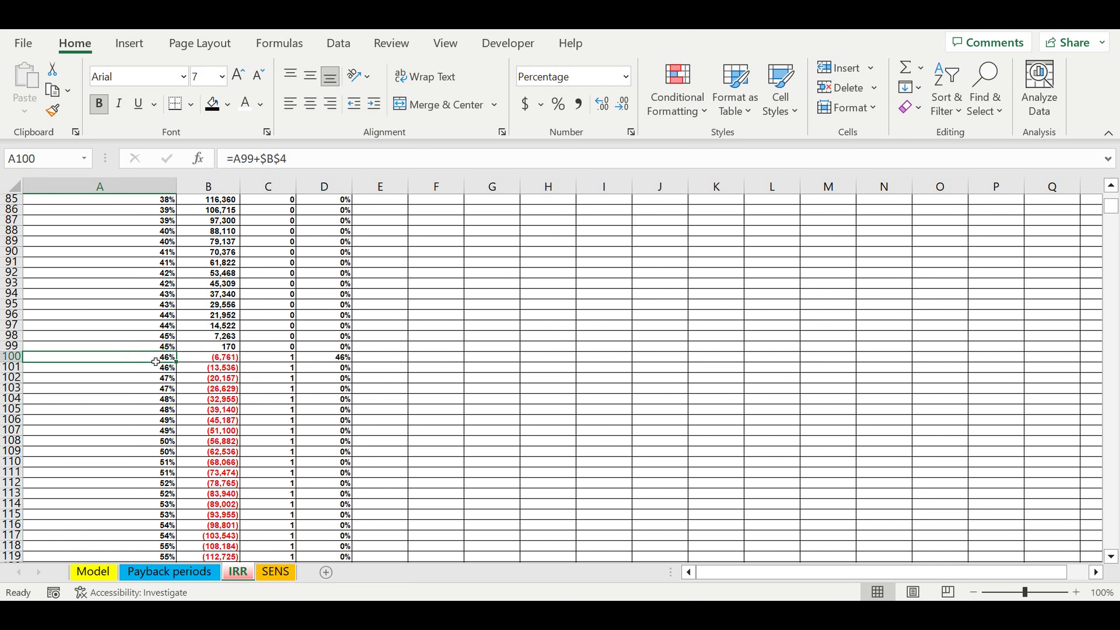
pyautogui.click(213, 360)
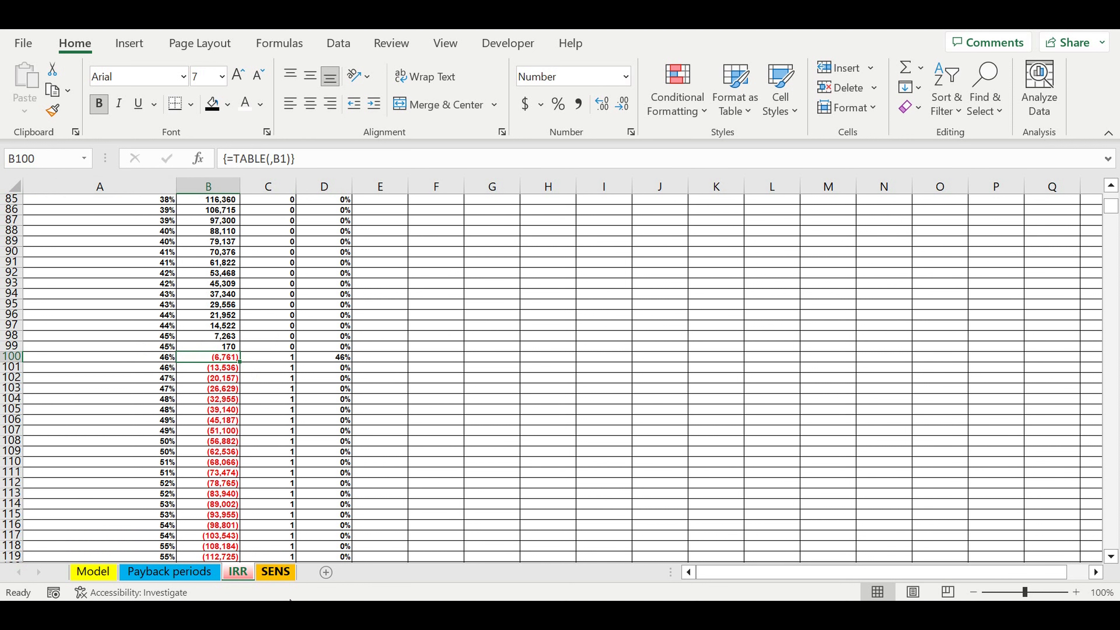
# On the SENS sheet, review the linked Financials values and set the step of changing the parameter to 10%.
pyautogui.click(277, 571)
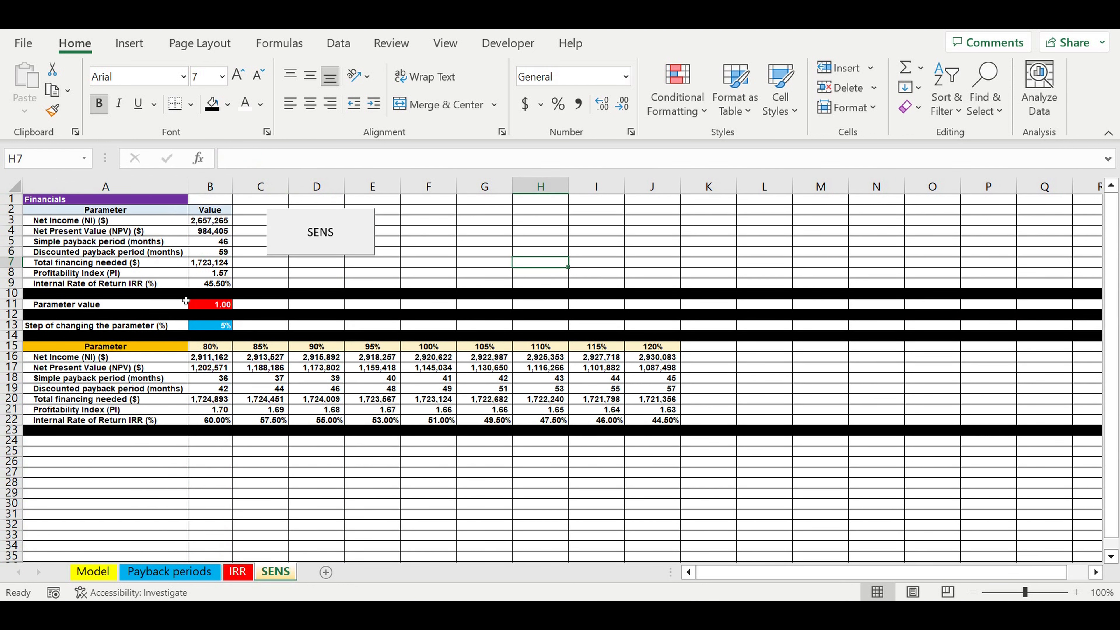
pyautogui.moveTo(213, 223); pyautogui.dragTo(212, 283)
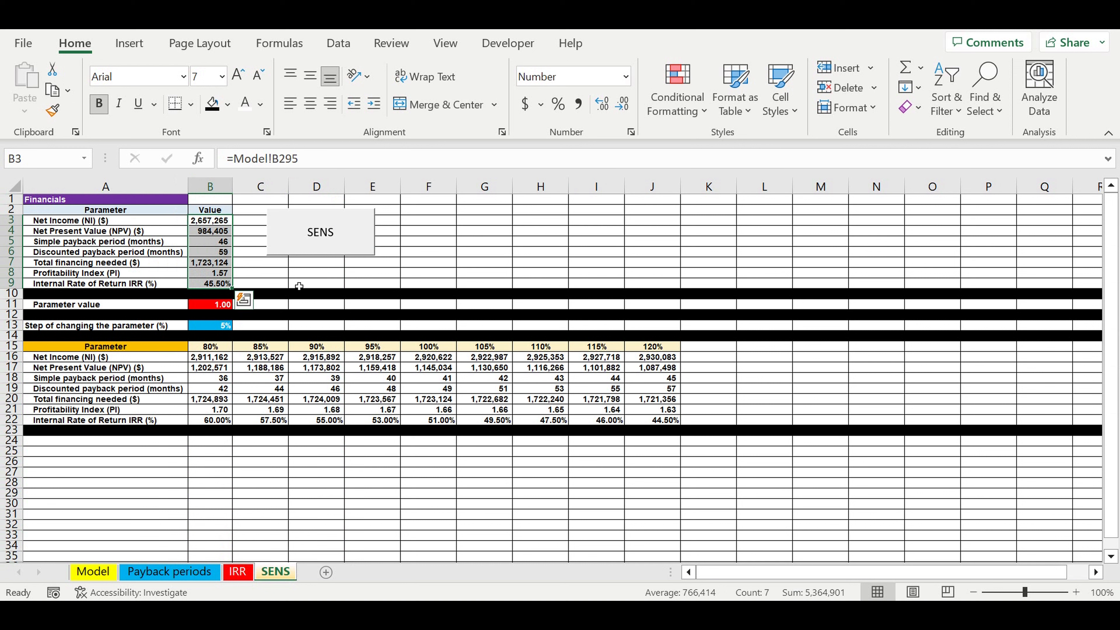
pyautogui.click(213, 326)
pyautogui.write('10')
pyautogui.press('Return')
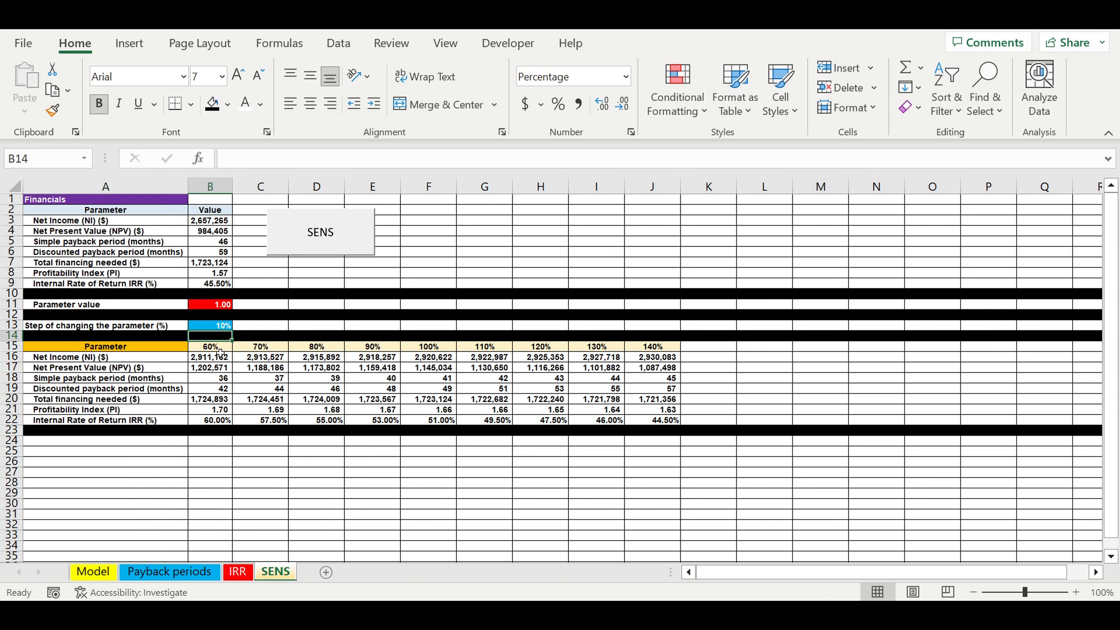
# Examine the sensitivity table's percentage headers on both sides of 100% and the indicator values beneath them.
pyautogui.moveTo(218, 351); pyautogui.dragTo(665, 349)
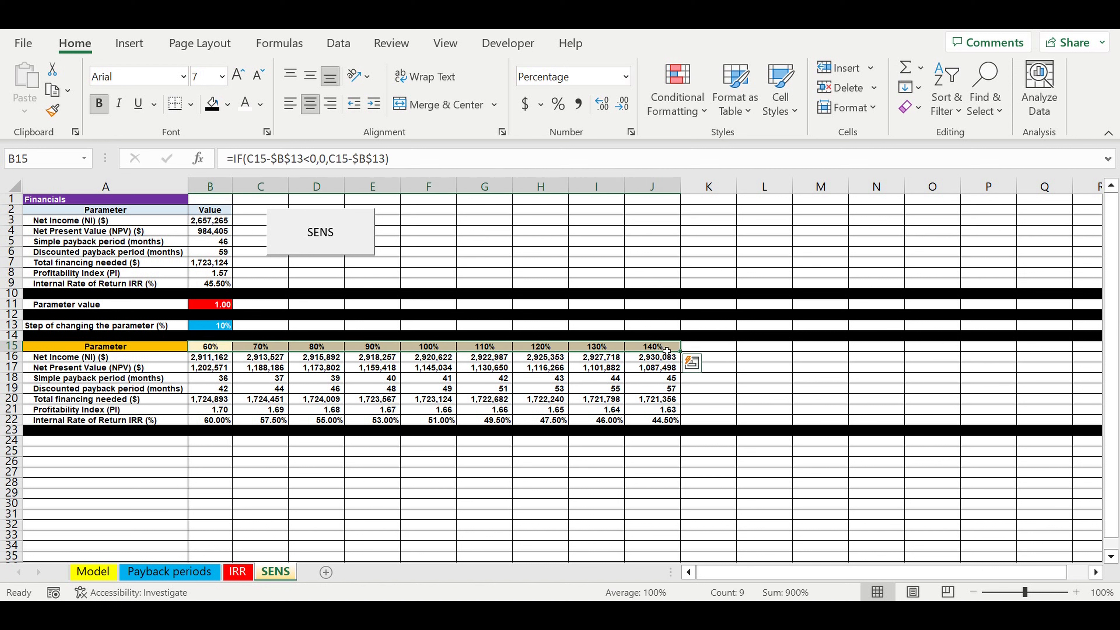
pyautogui.click(442, 351)
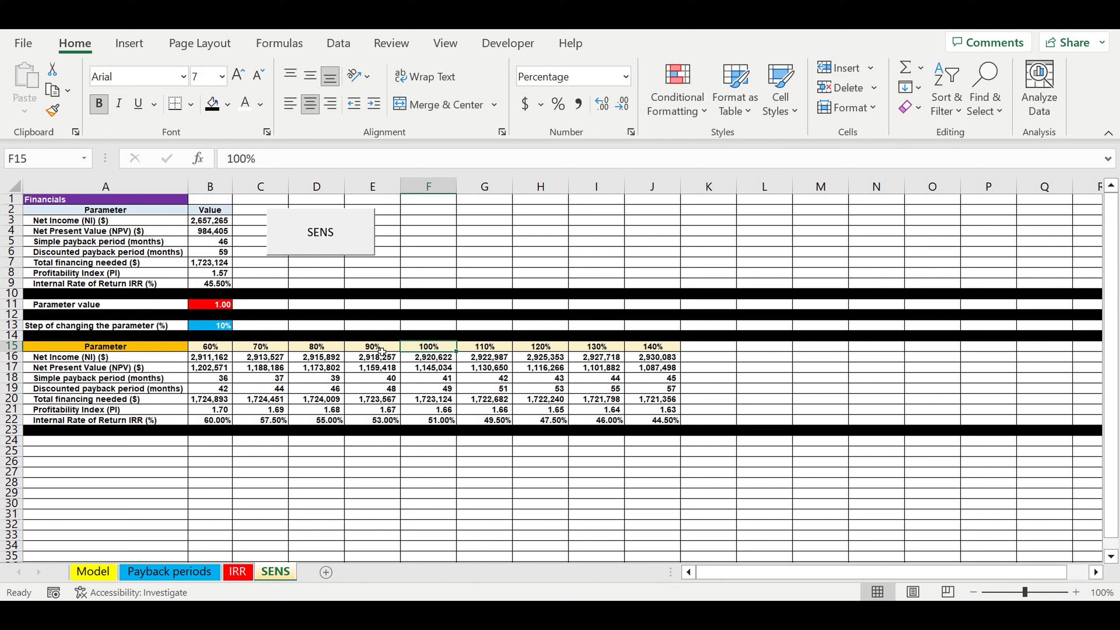
pyautogui.moveTo(382, 351); pyautogui.dragTo(210, 351)
pyautogui.moveTo(435, 350); pyautogui.dragTo(672, 350)
pyautogui.click(430, 397)
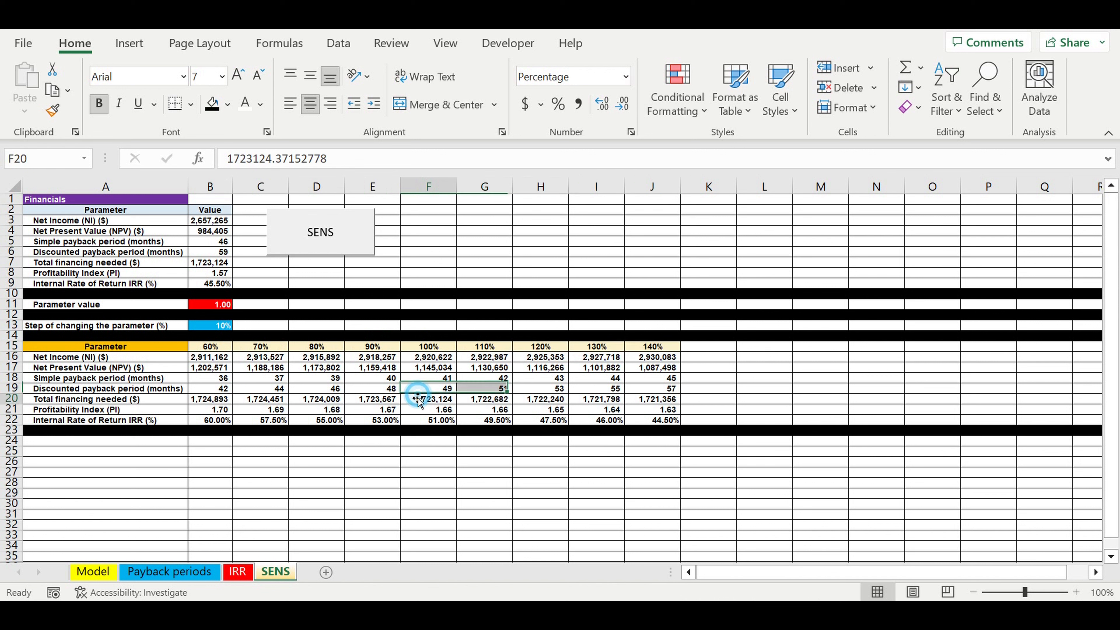
pyautogui.moveTo(210, 357); pyautogui.dragTo(215, 419)
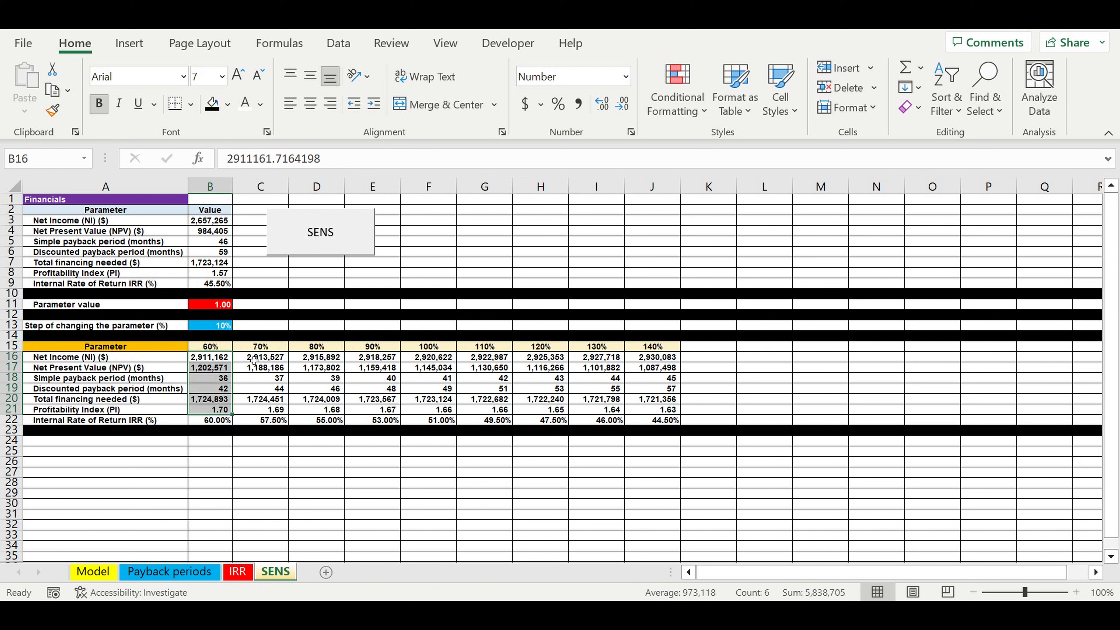
pyautogui.moveTo(258, 358); pyautogui.dragTo(269, 419)
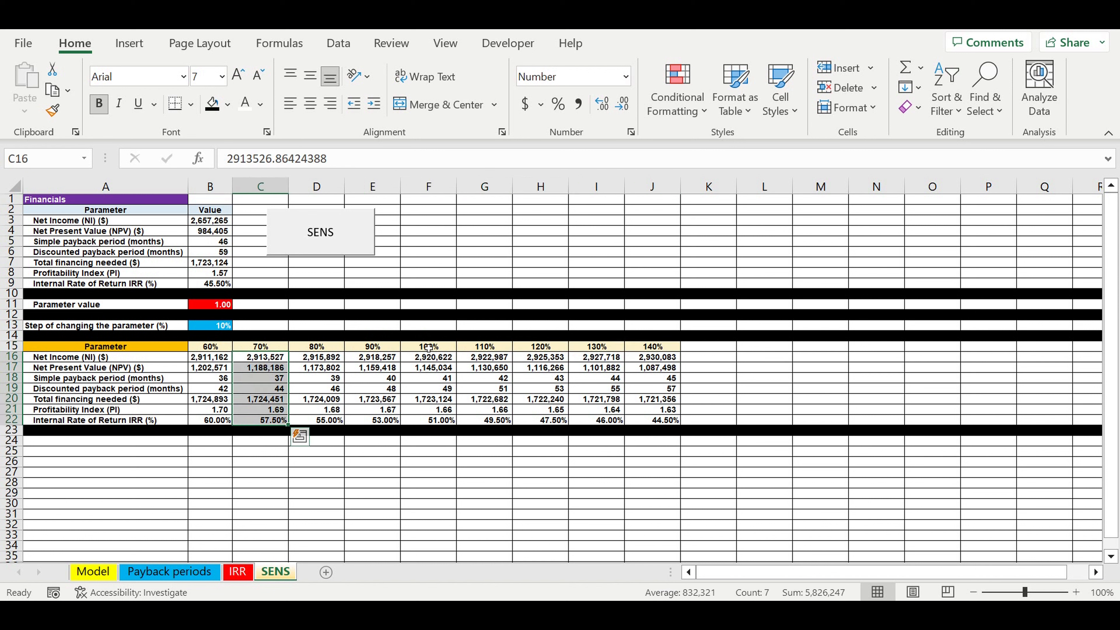
pyautogui.moveTo(428, 347); pyautogui.dragTo(643, 348)
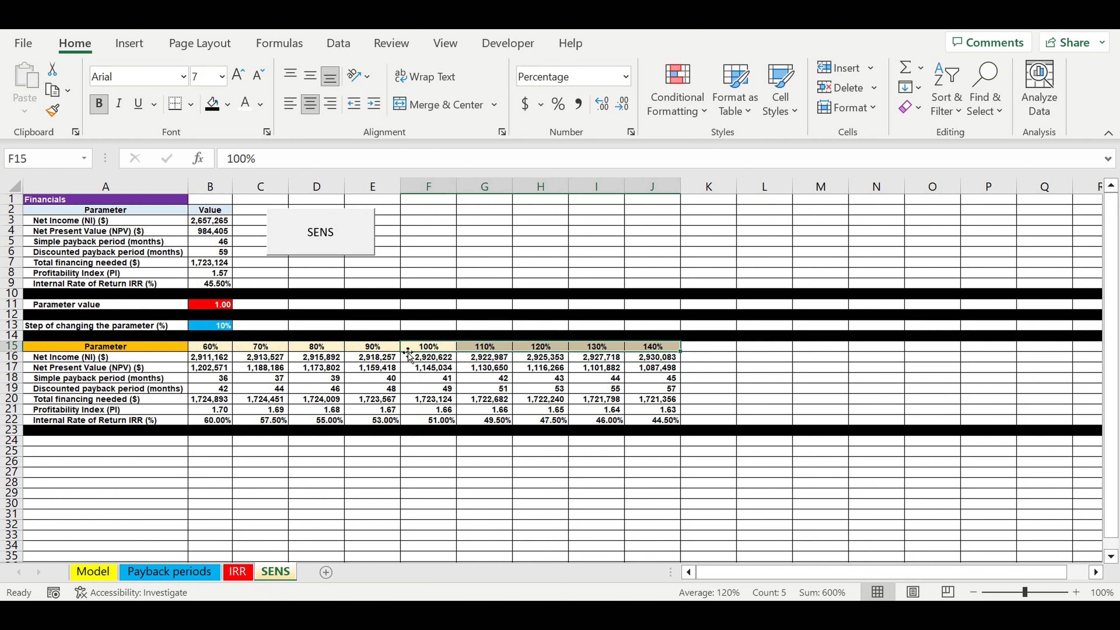
pyautogui.moveTo(390, 348); pyautogui.dragTo(227, 351)
pyautogui.click(521, 463)
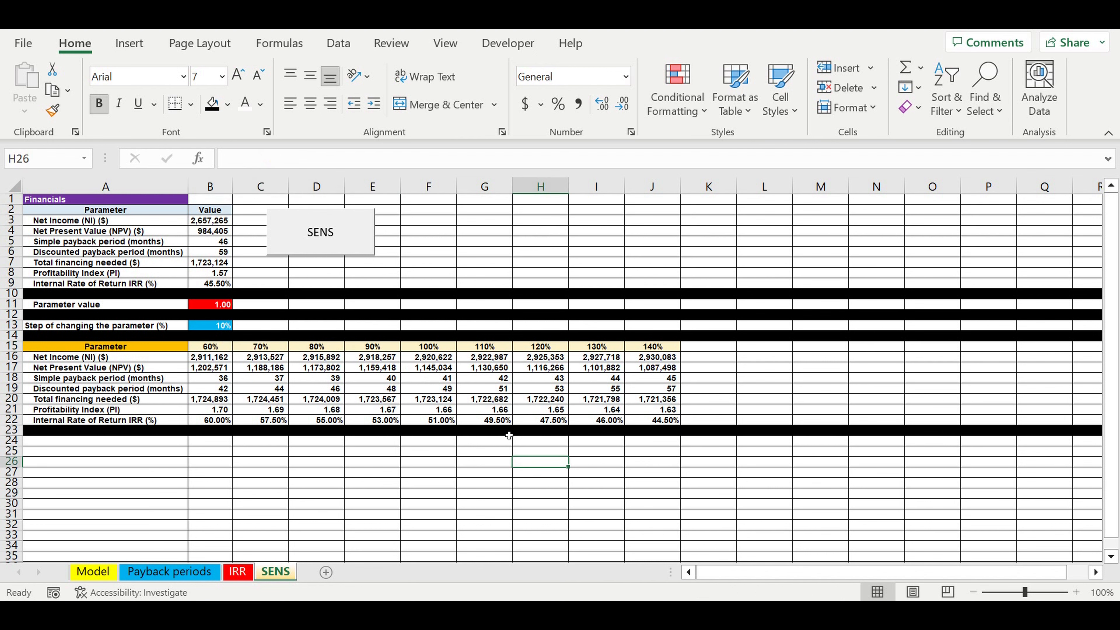
# On the Model sheet, link the monthly rent to the sensitivity parameter with a formula multiplying 26000 by the Parameter value on SENS.
pyautogui.click(94, 570)
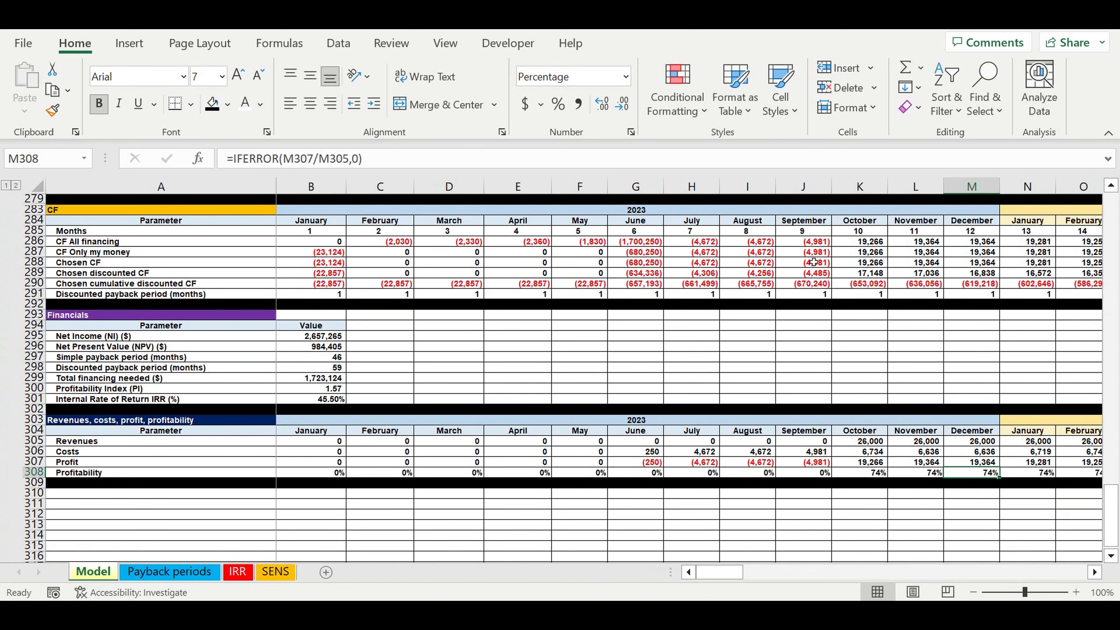
pyautogui.moveTo(1110, 516); pyautogui.dragTo(1112, 152)
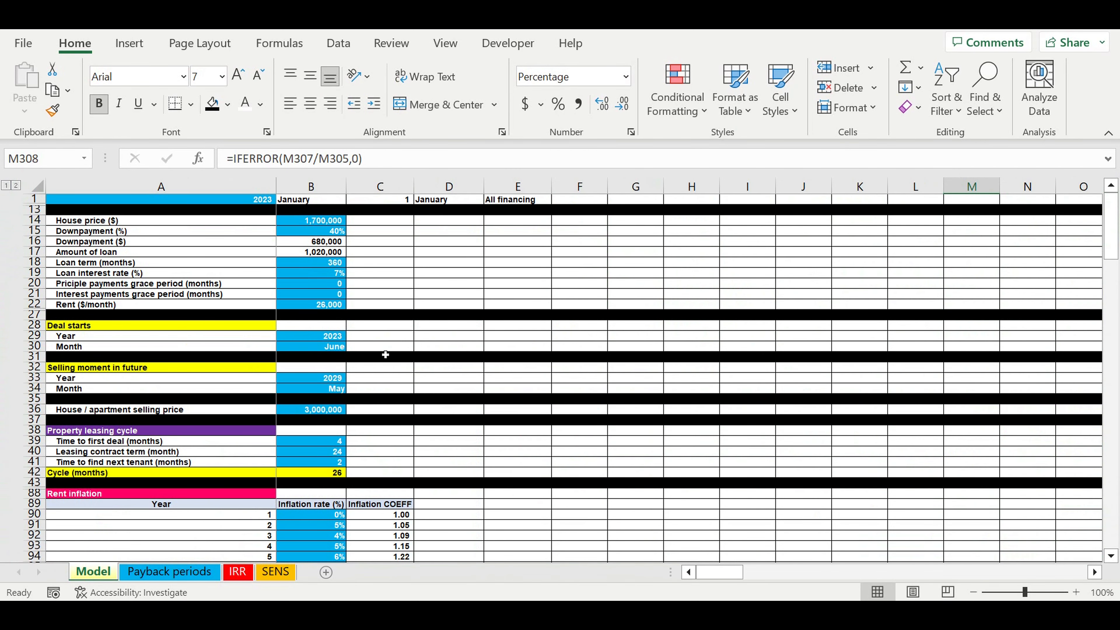
pyautogui.click(318, 305)
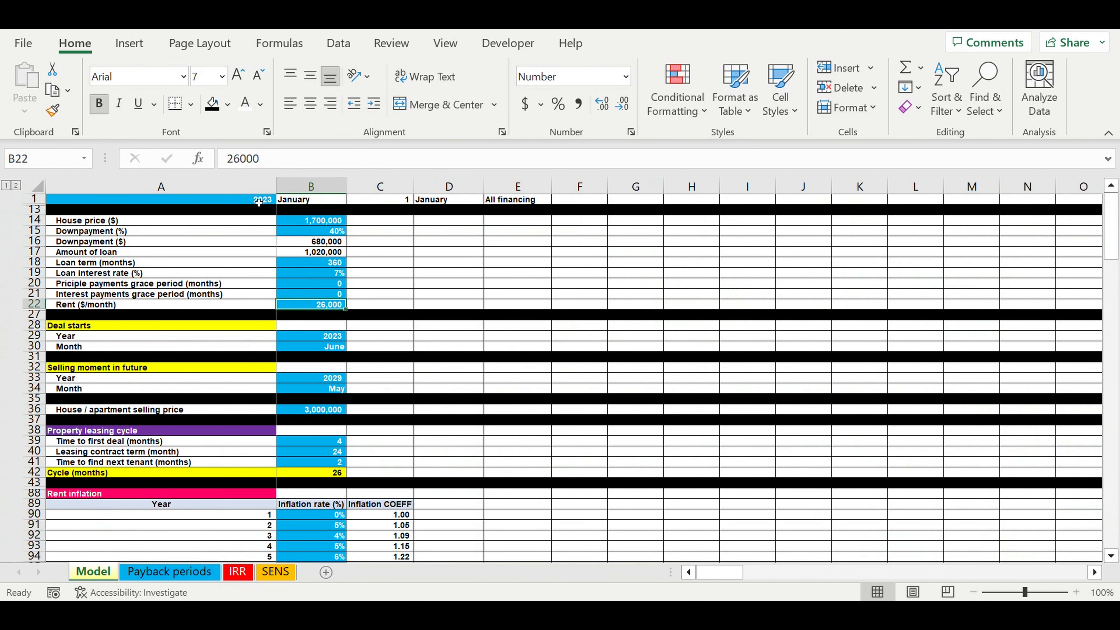
pyautogui.click(230, 166)
pyautogui.write('=')
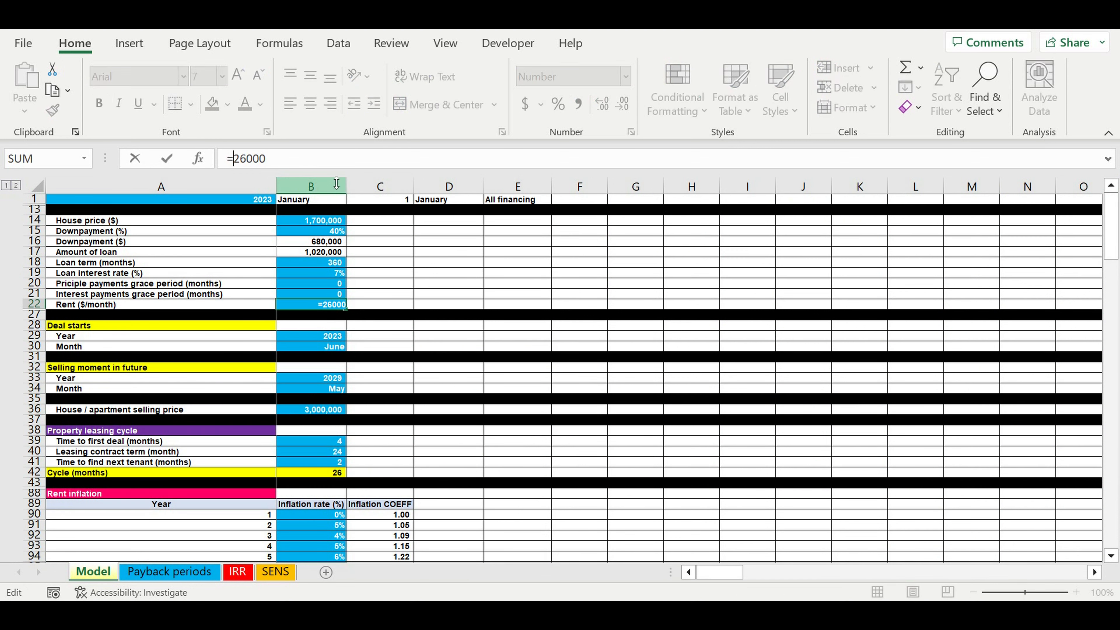
pyautogui.click(307, 166)
pyautogui.write('*')
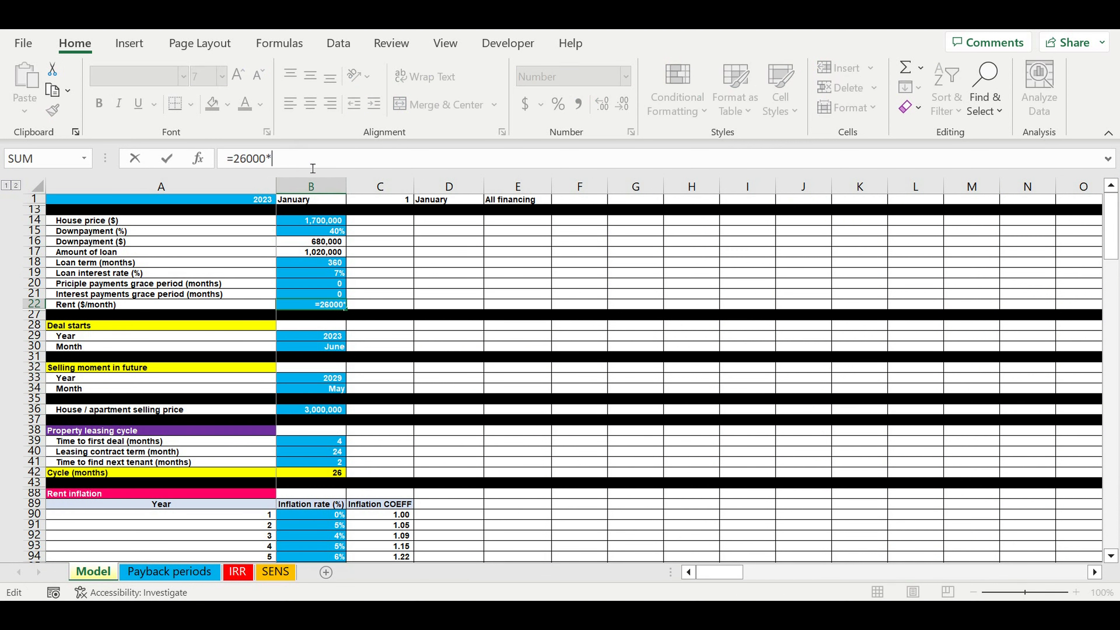
pyautogui.click(277, 572)
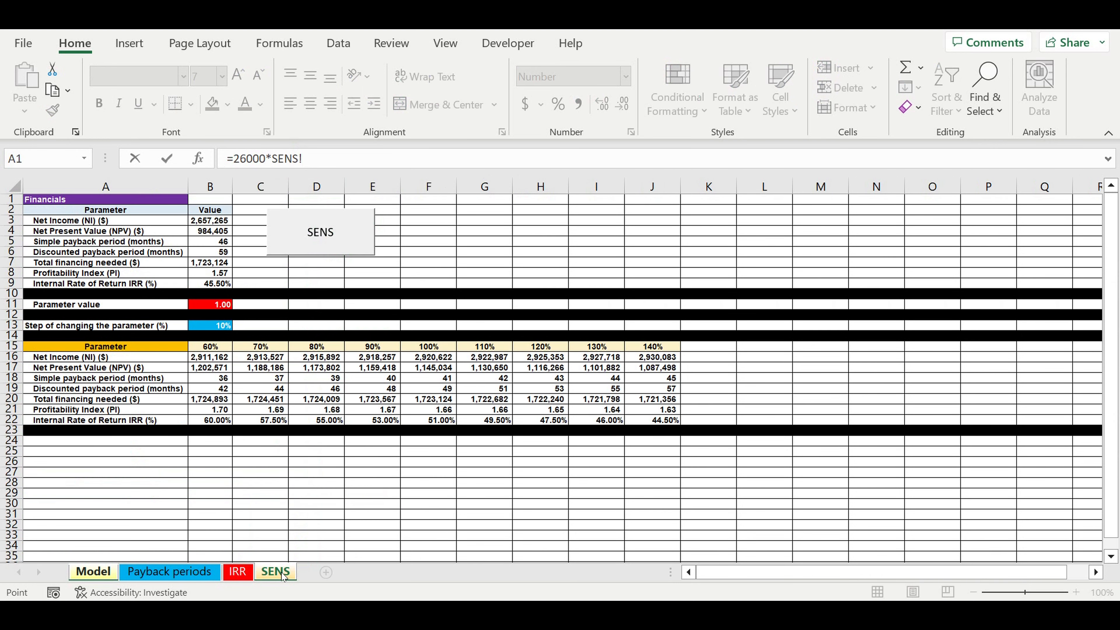
pyautogui.click(211, 308)
pyautogui.press('Return')
pyautogui.click(372, 346)
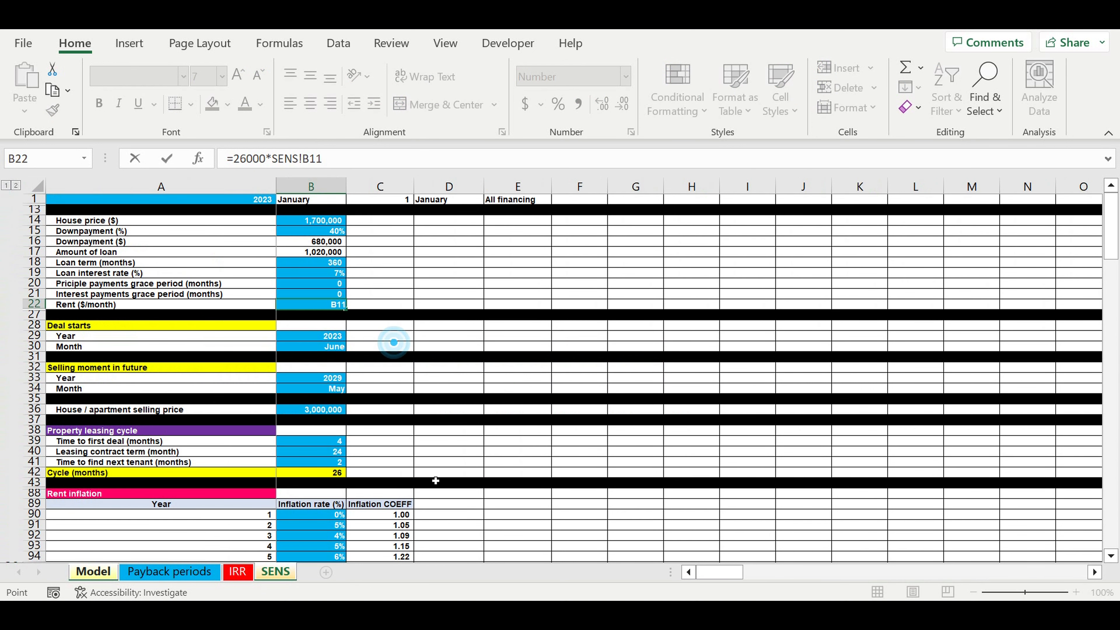
# Run the SENS macro to recalculate the sensitivity table for the rent, and return to the Model sheet.
pyautogui.click(265, 572)
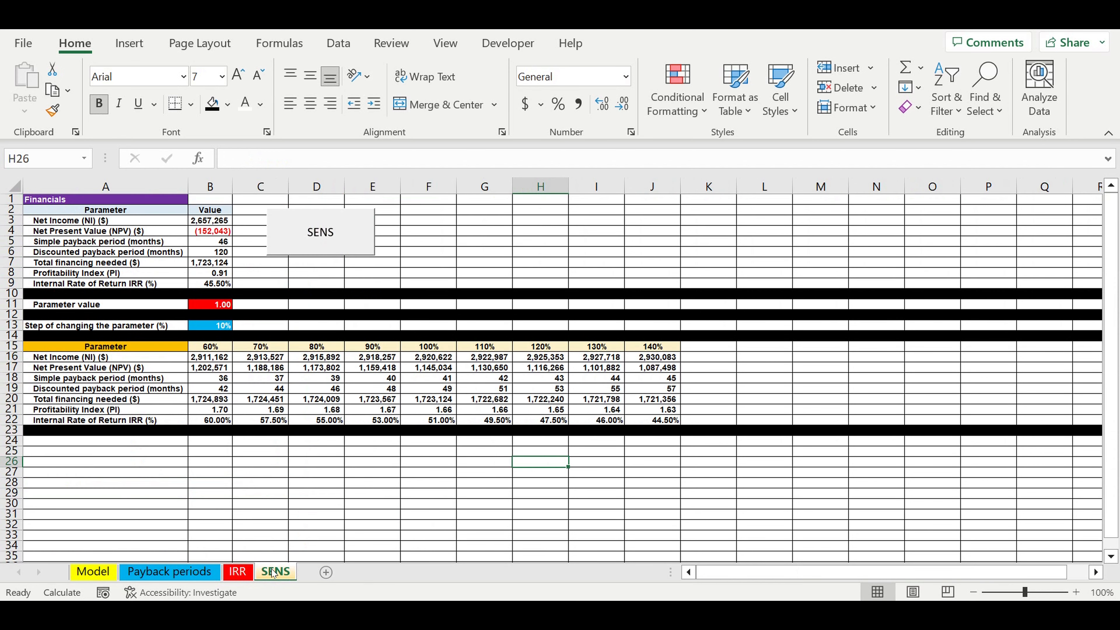
pyautogui.click(378, 452)
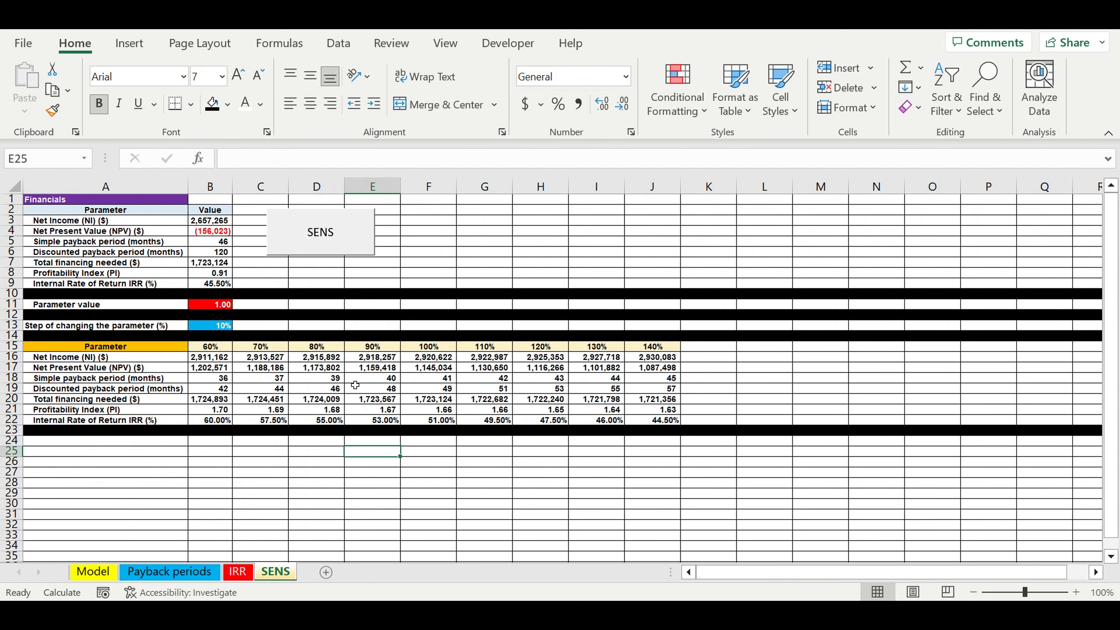
pyautogui.click(328, 240)
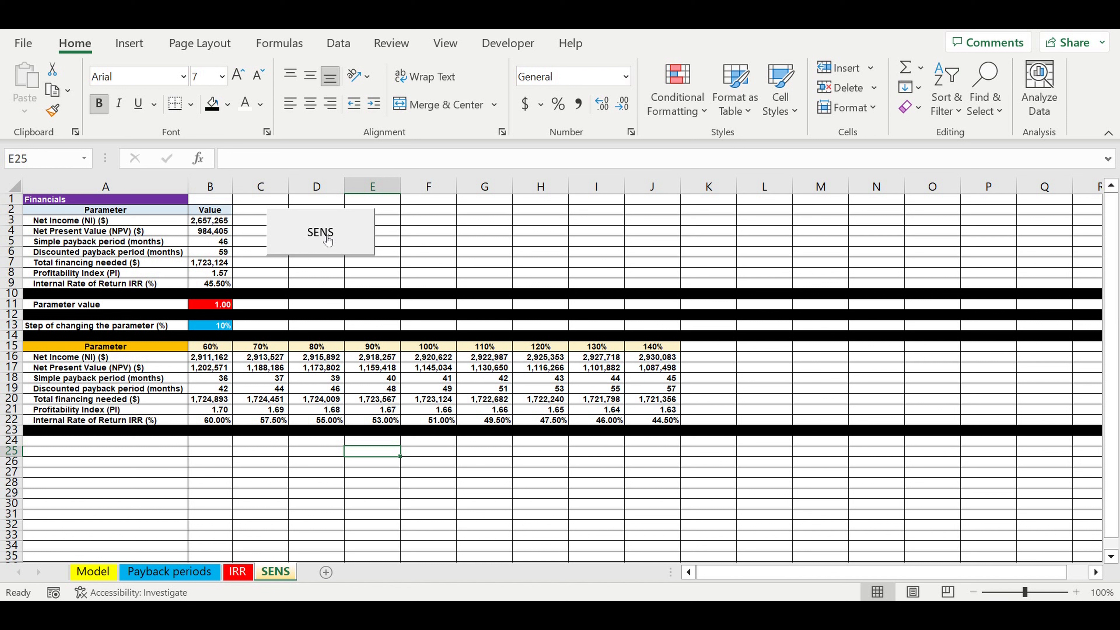
pyautogui.click(328, 241)
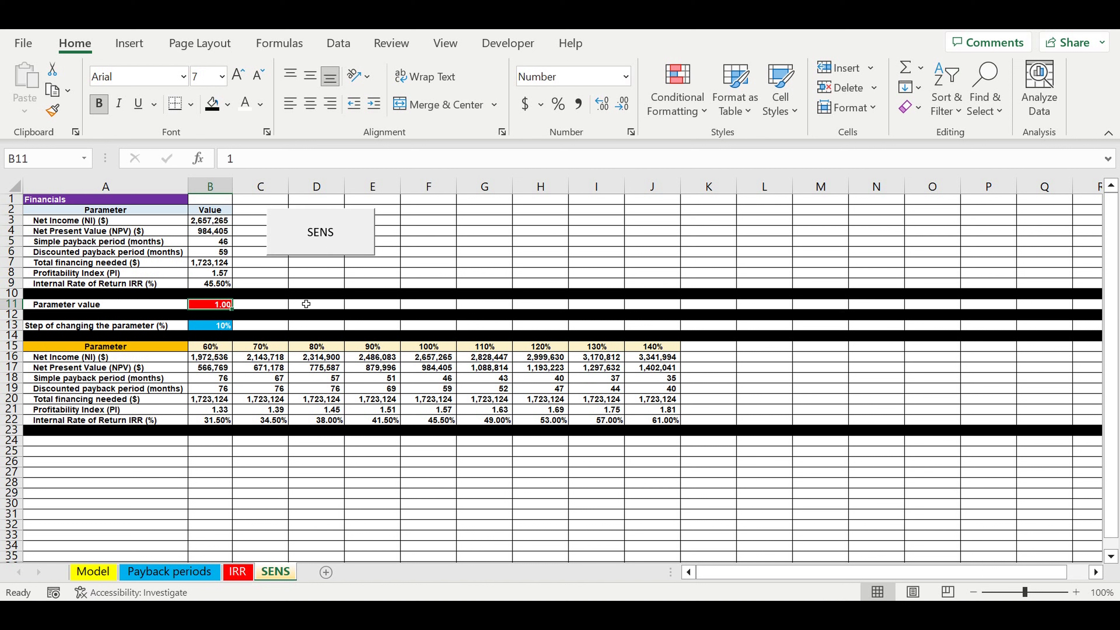
pyautogui.click(93, 572)
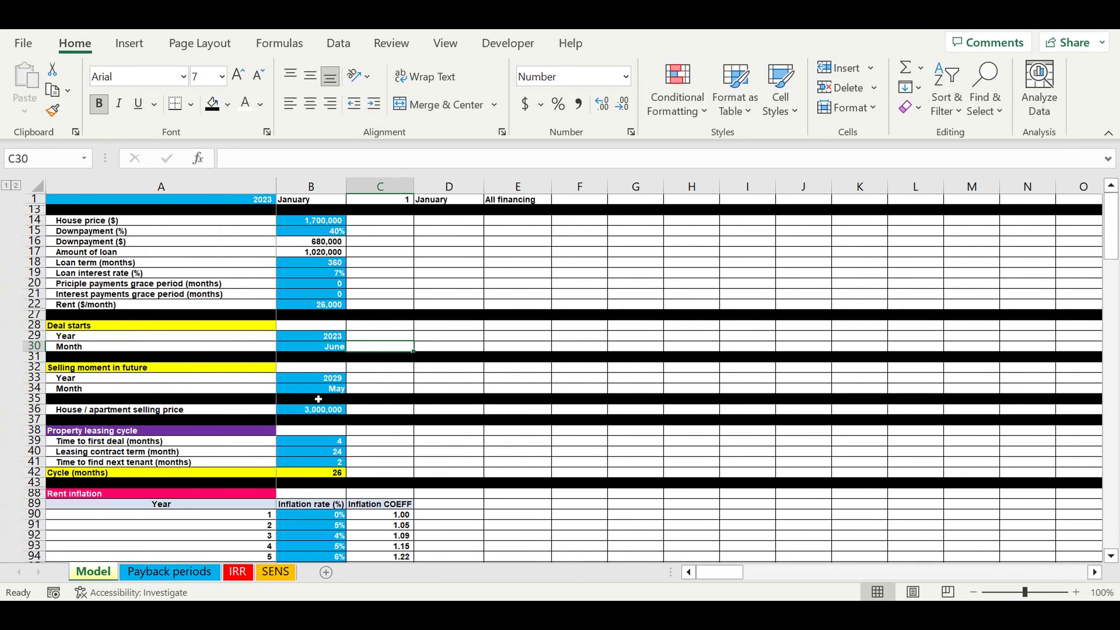
# Review the monthly rent's formula on the Model sheet, and view the sensitivity table on the SENS sheet.
pyautogui.click(311, 307)
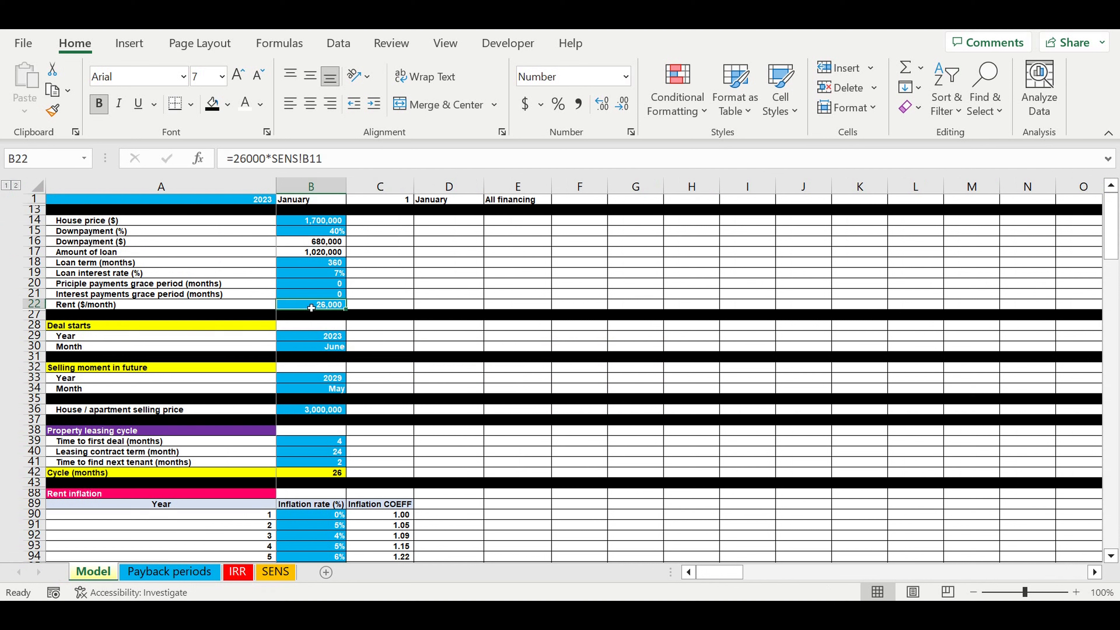
pyautogui.click(363, 165)
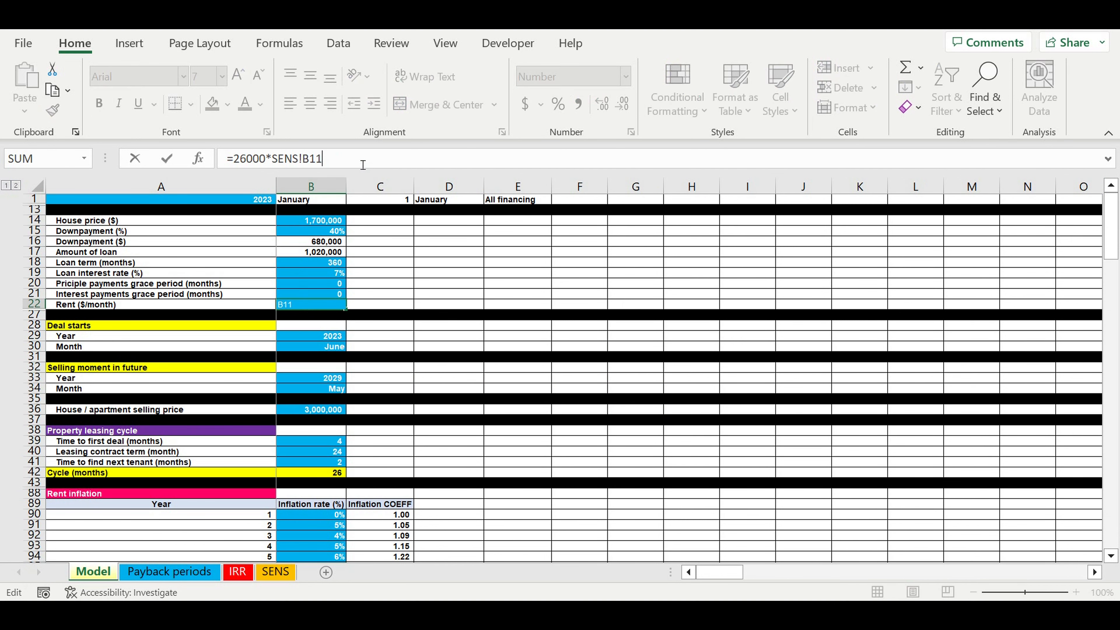
pyautogui.press('Return')
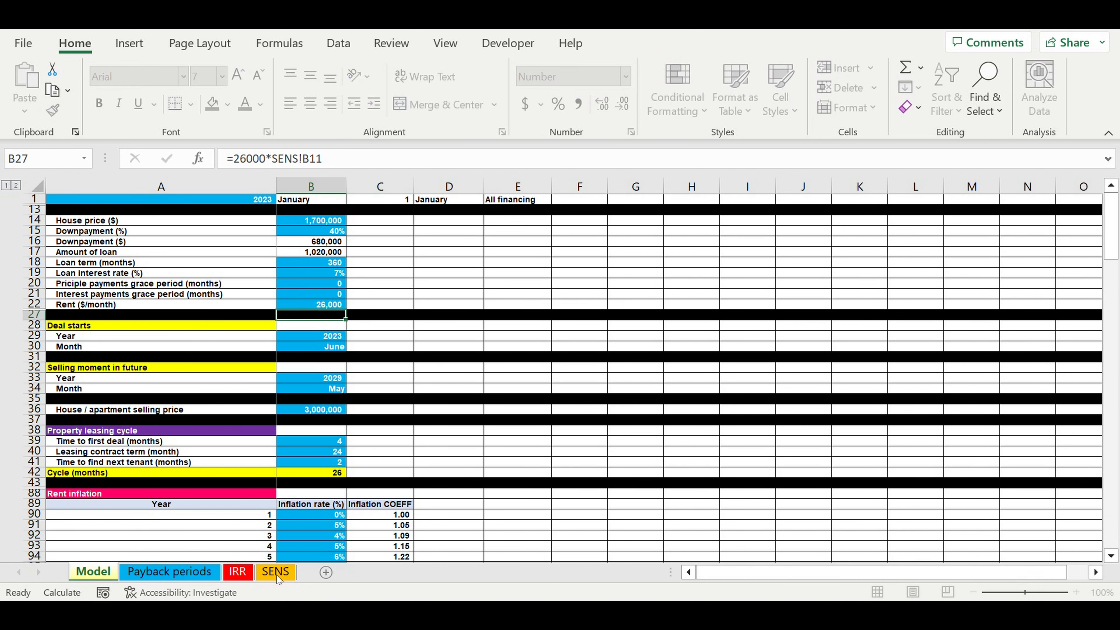
pyautogui.click(276, 575)
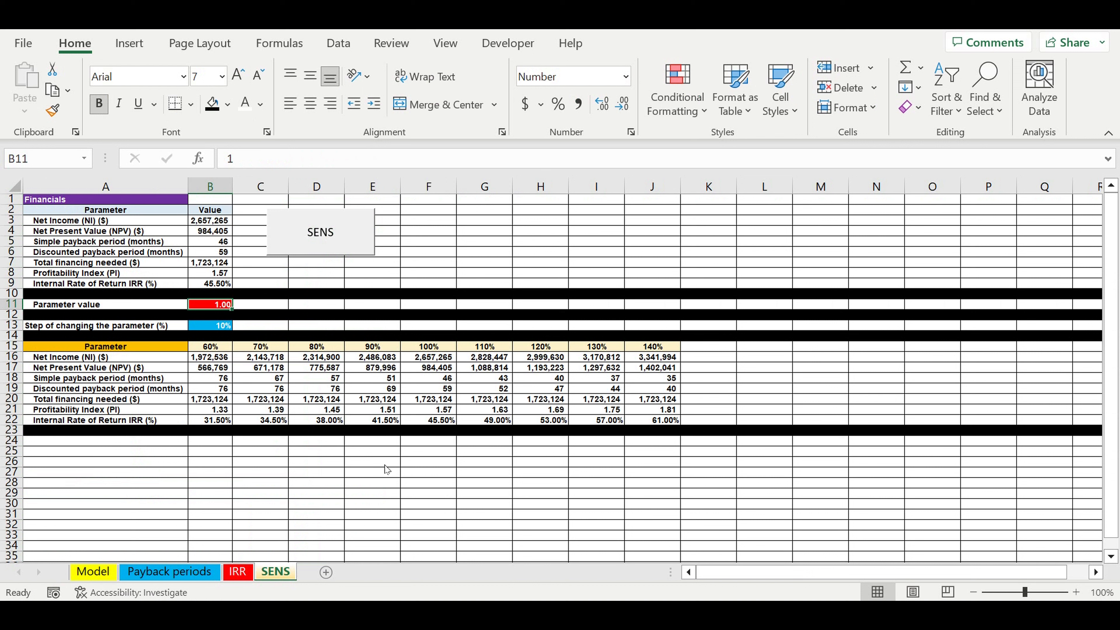
# On the Model sheet, remove the SENS parameter link from the monthly rent, leaving the formula as =26000.
pyautogui.click(105, 579)
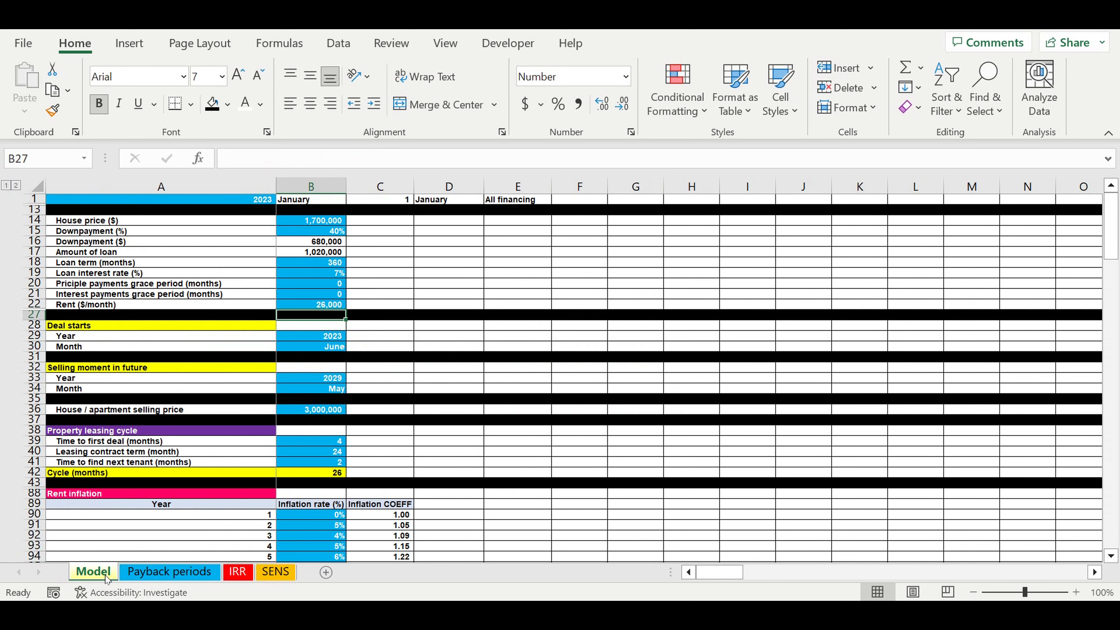
pyautogui.click(317, 304)
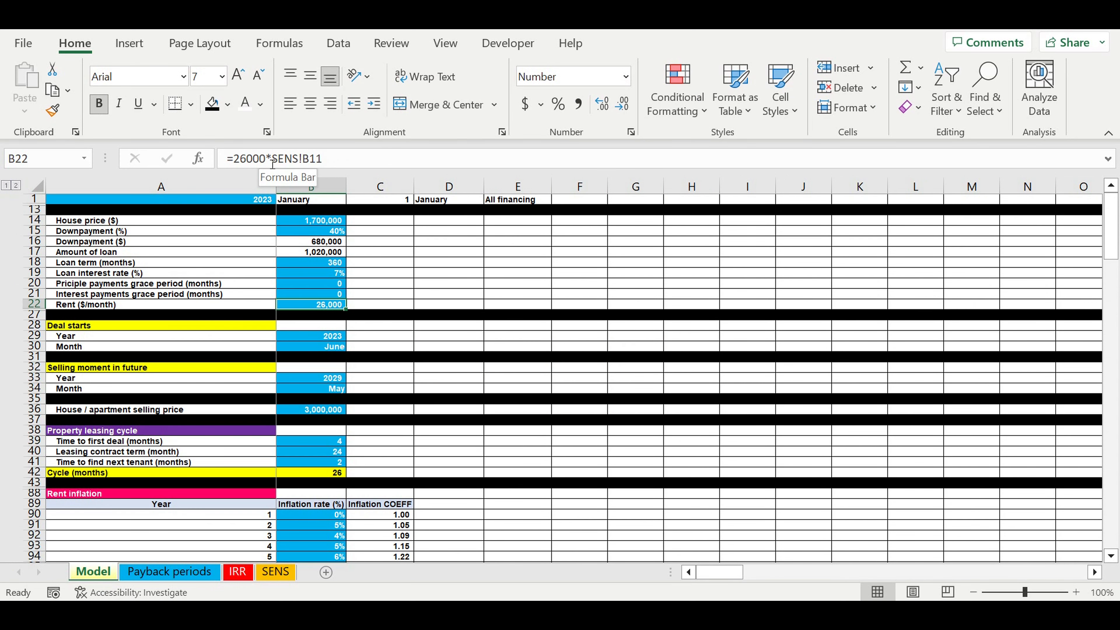
pyautogui.moveTo(266, 162); pyautogui.dragTo(412, 178)
pyautogui.press('BackSpace')
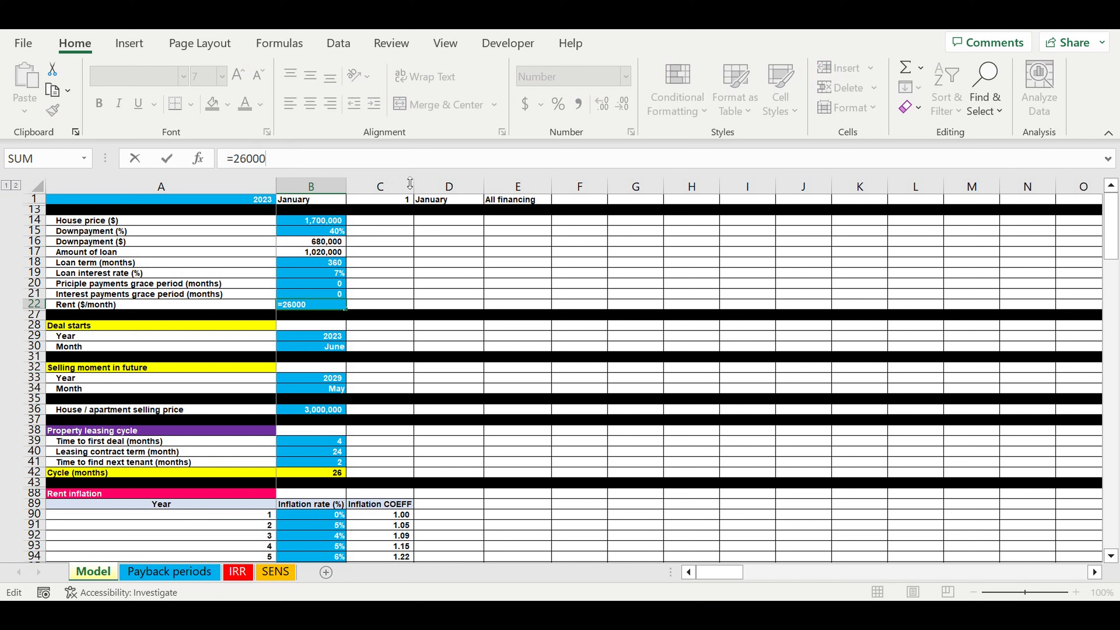
pyautogui.press('Return')
pyautogui.press('Down')
# Link the house selling price to the sensitivity parameter with =3000000*SENS!B11, and run the SENS macro to recalculate the sensitivity table.
pyautogui.scroll(-4, 515, 404)
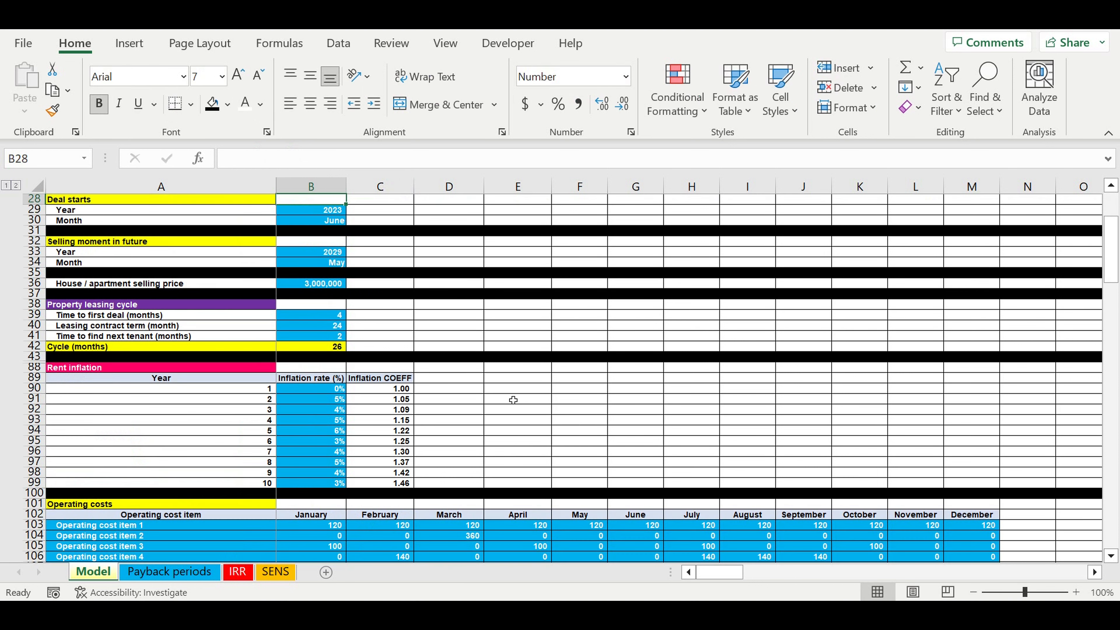
pyautogui.click(323, 285)
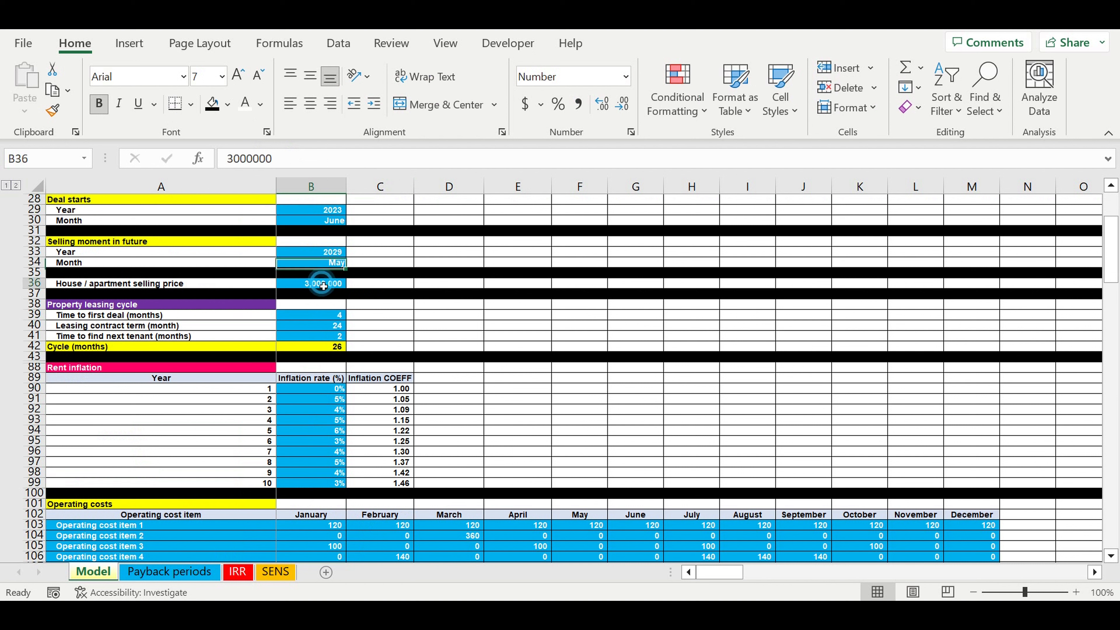
pyautogui.click(232, 159)
pyautogui.write('=')
pyautogui.click(304, 158)
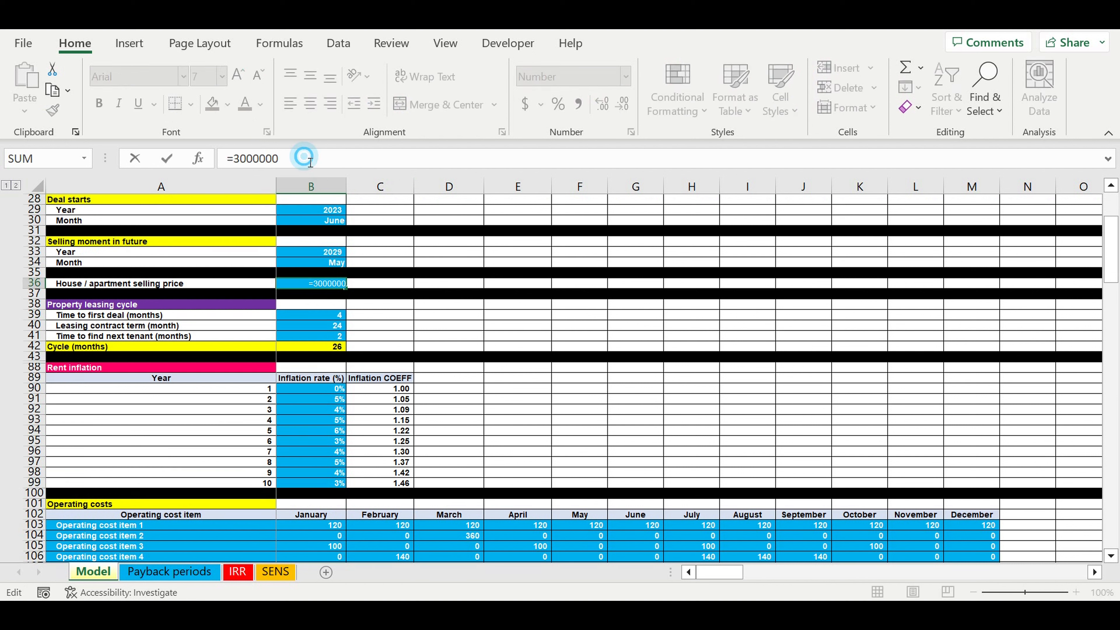
pyautogui.write('*')
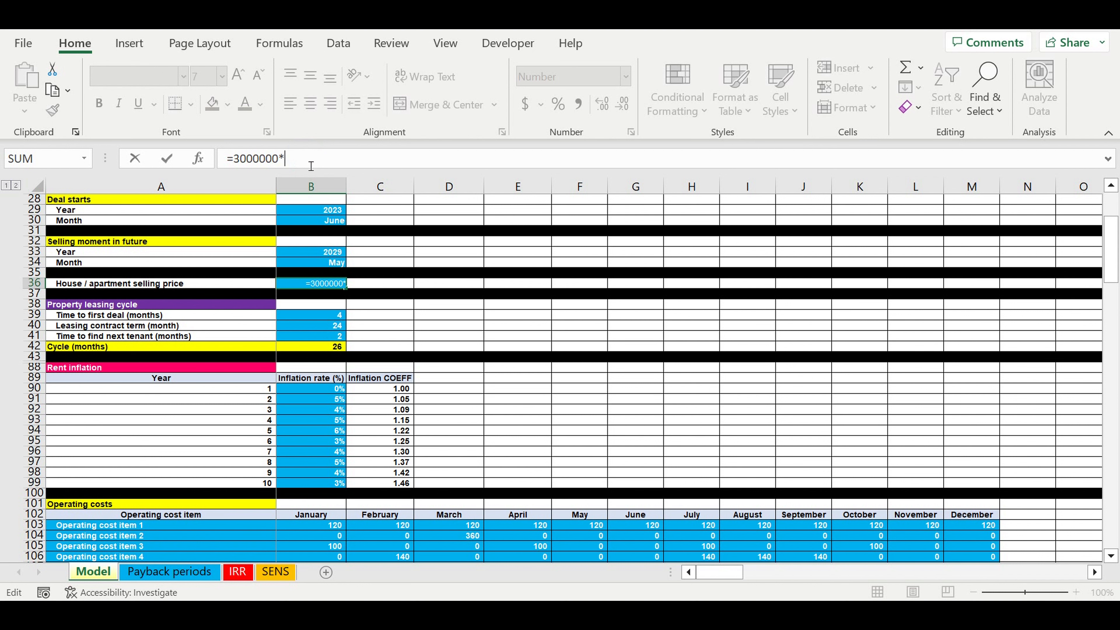
pyautogui.click(275, 571)
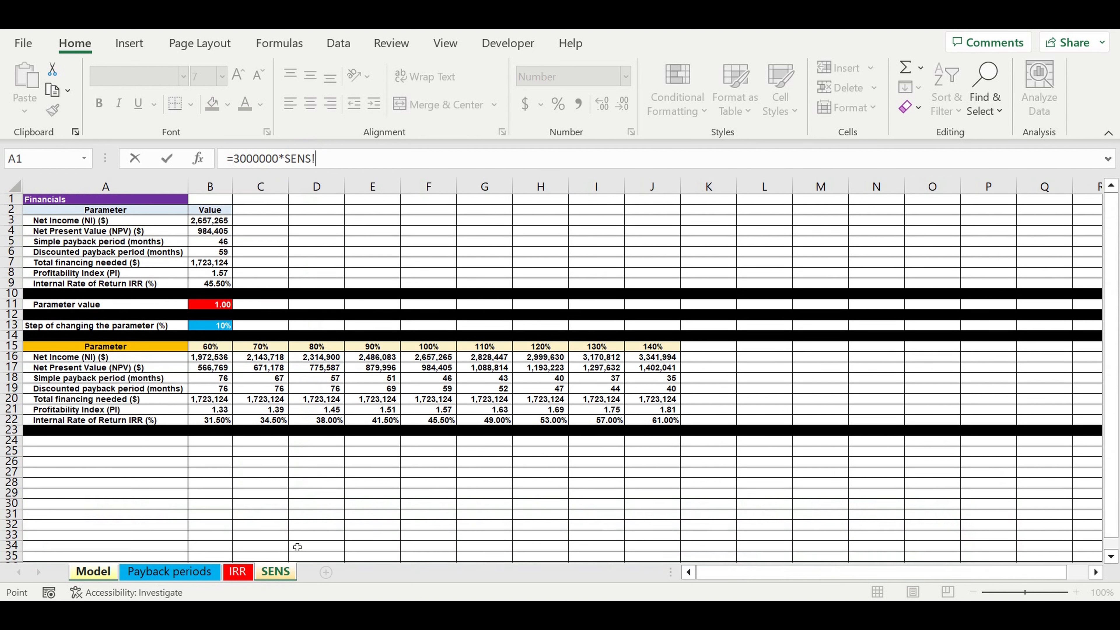
pyautogui.click(211, 303)
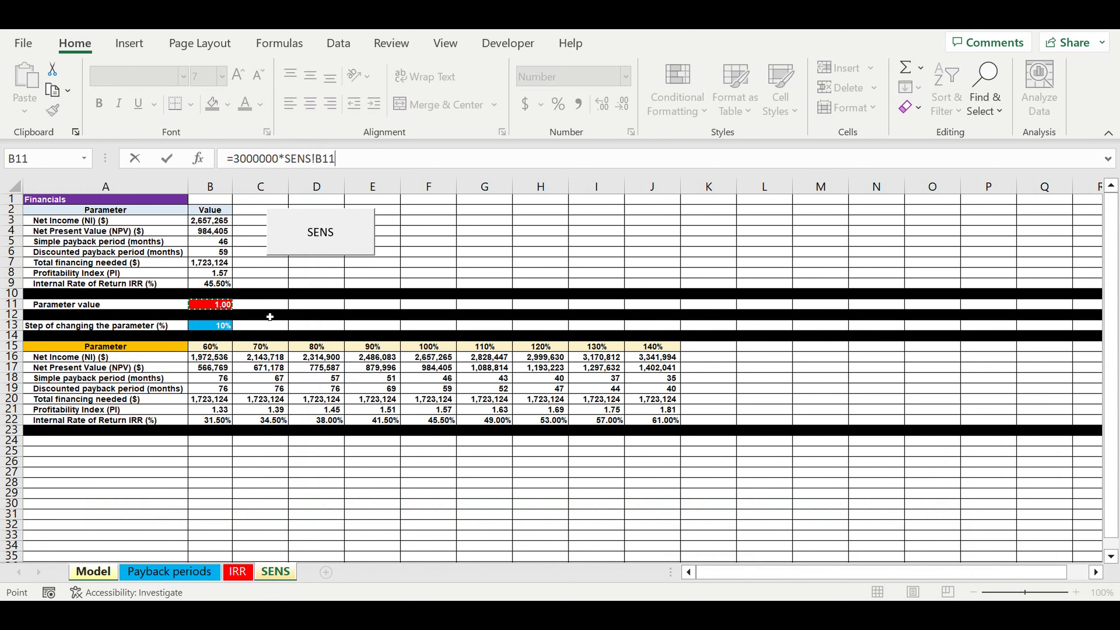
pyautogui.press('Return')
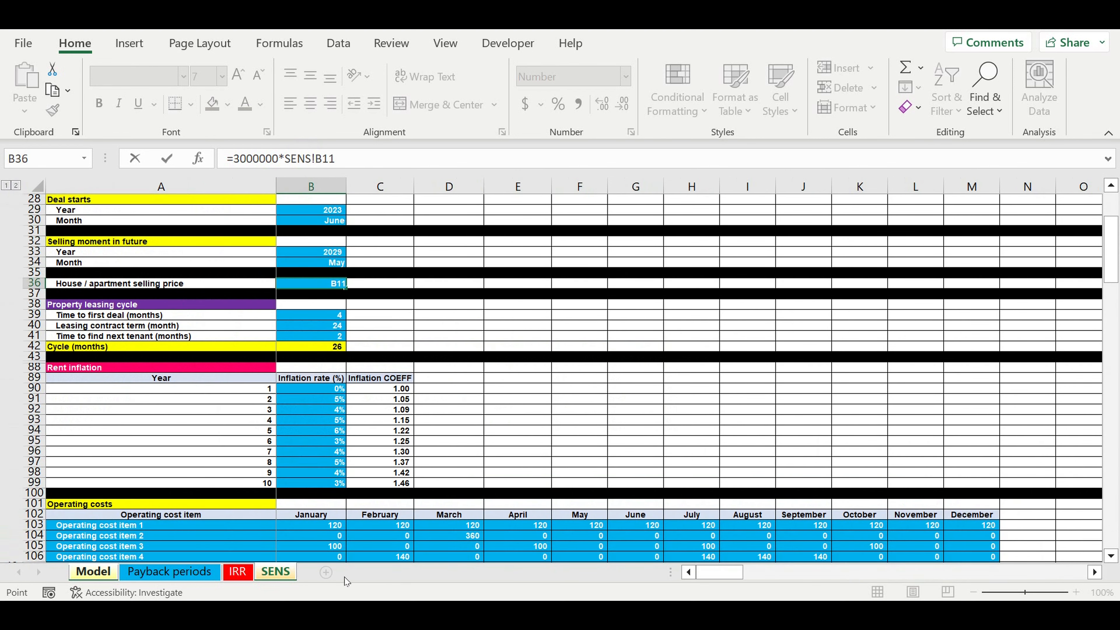
pyautogui.click(274, 573)
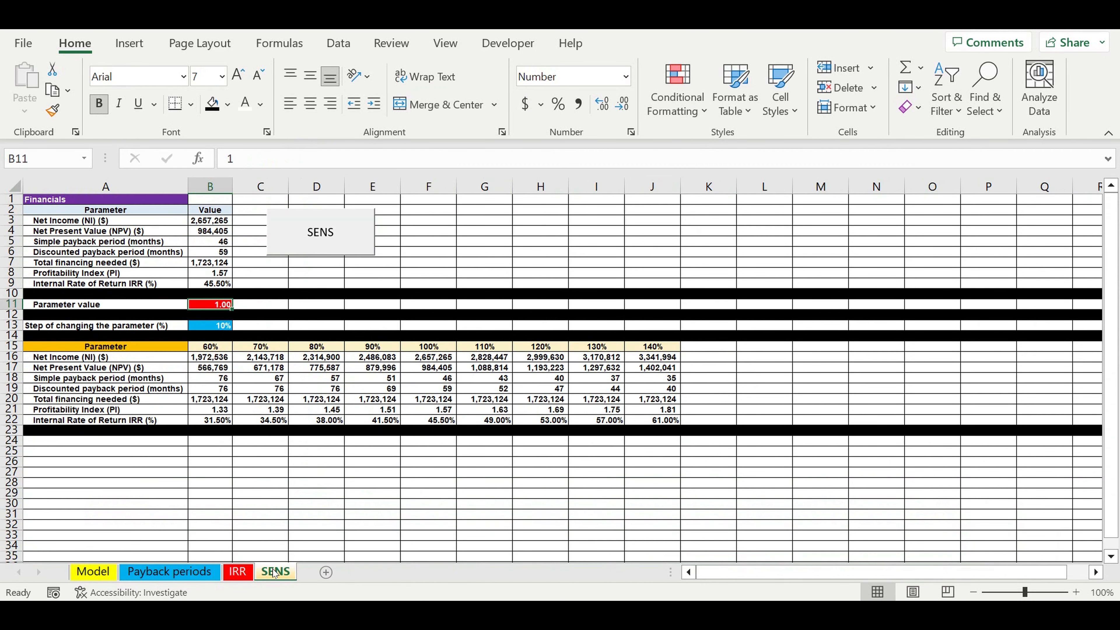
pyautogui.click(305, 244)
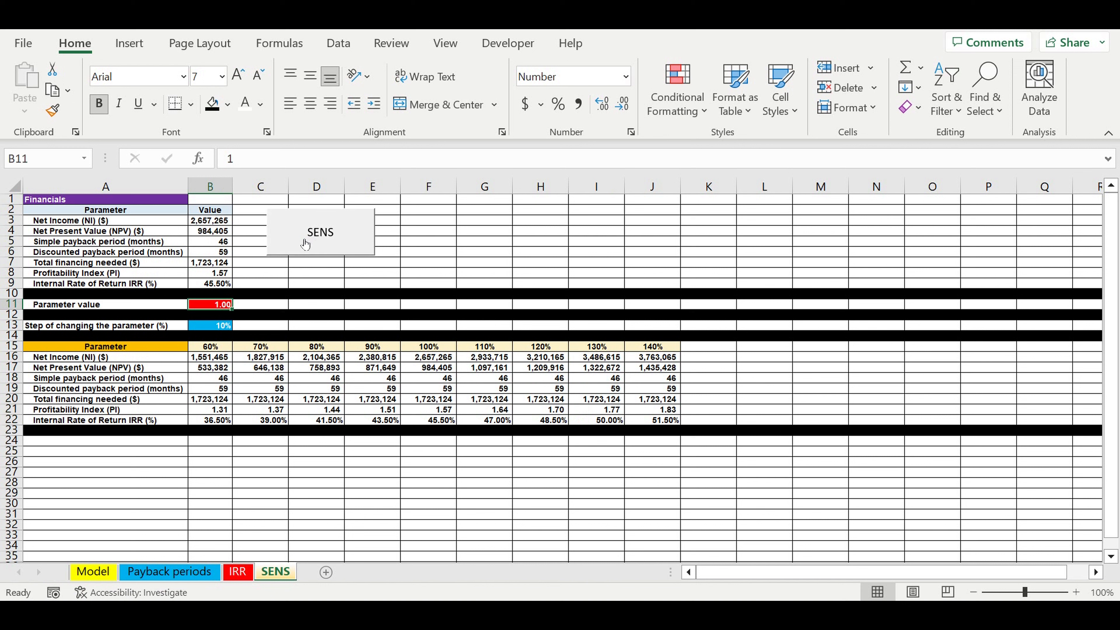
# Set the step of changing the parameter to 20% and rerun the SENS macro for the selling price.
pyautogui.click(213, 326)
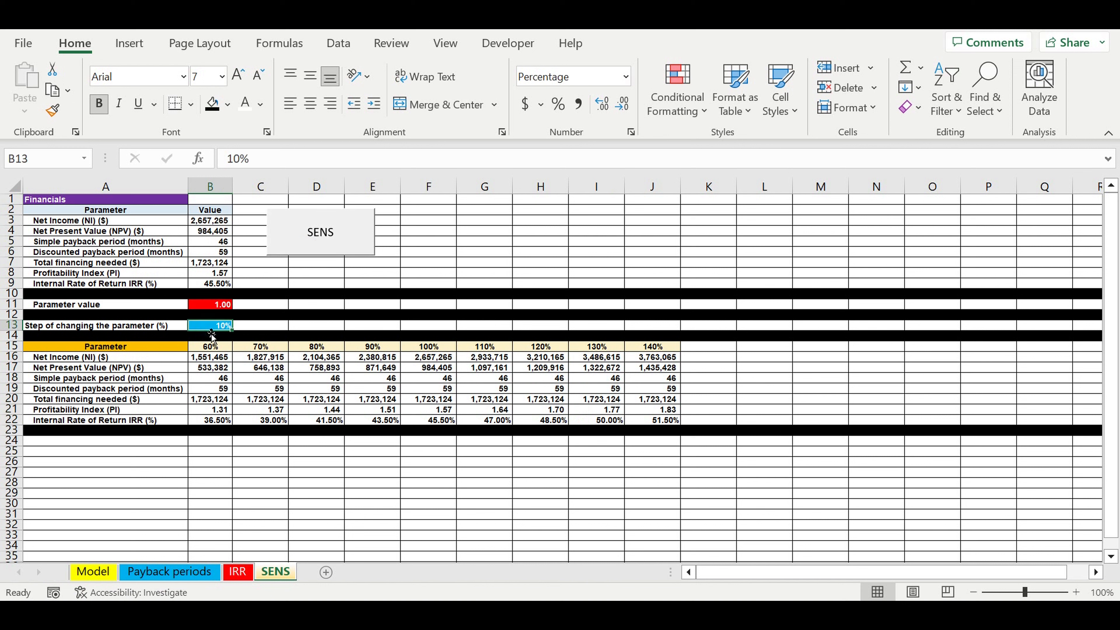
pyautogui.write('20')
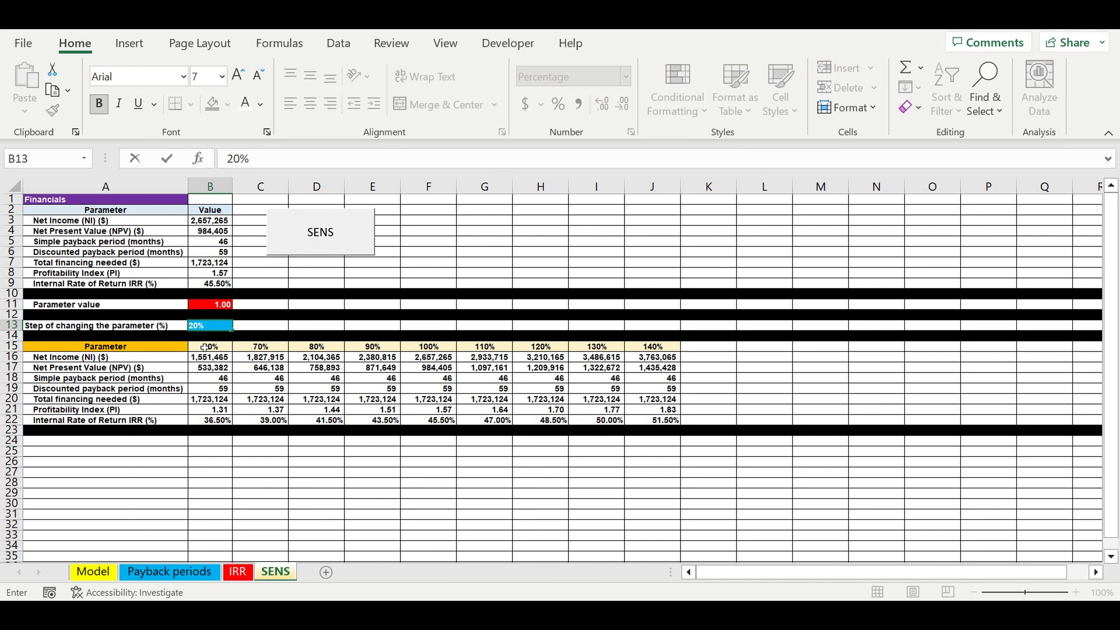
pyautogui.press('Return')
pyautogui.moveTo(209, 348); pyautogui.dragTo(661, 347)
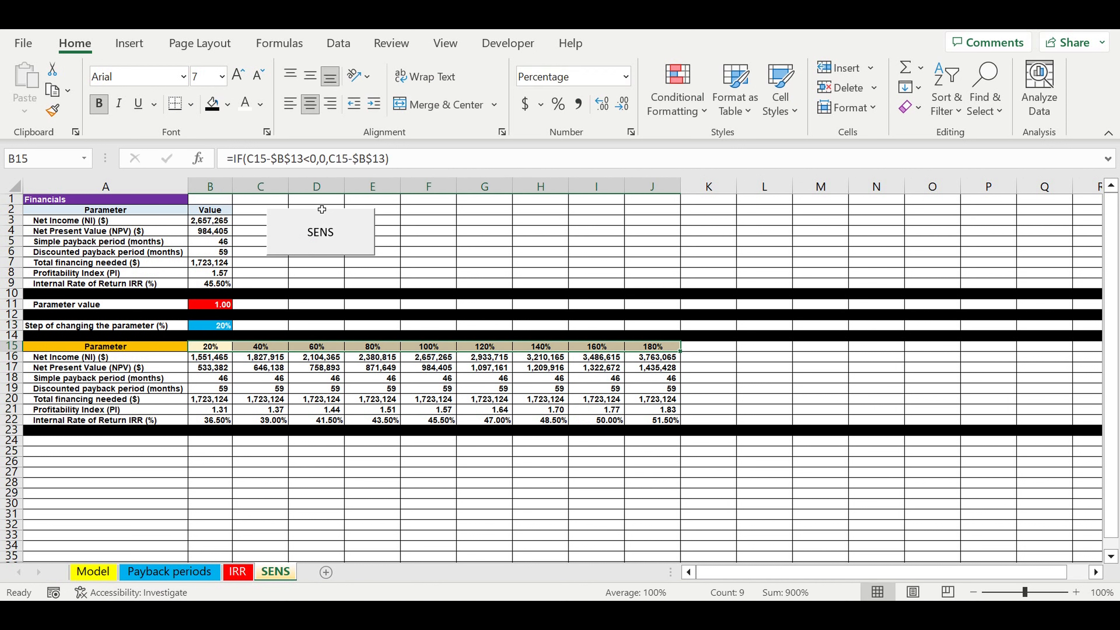
pyautogui.click(335, 230)
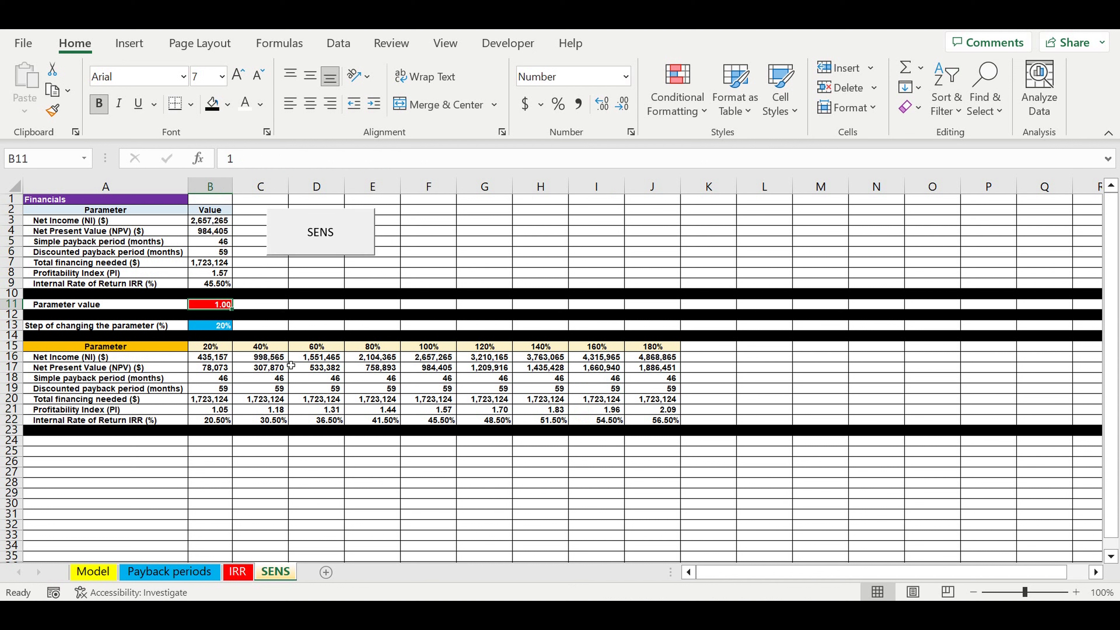
pyautogui.click(284, 358)
pyautogui.click(340, 379)
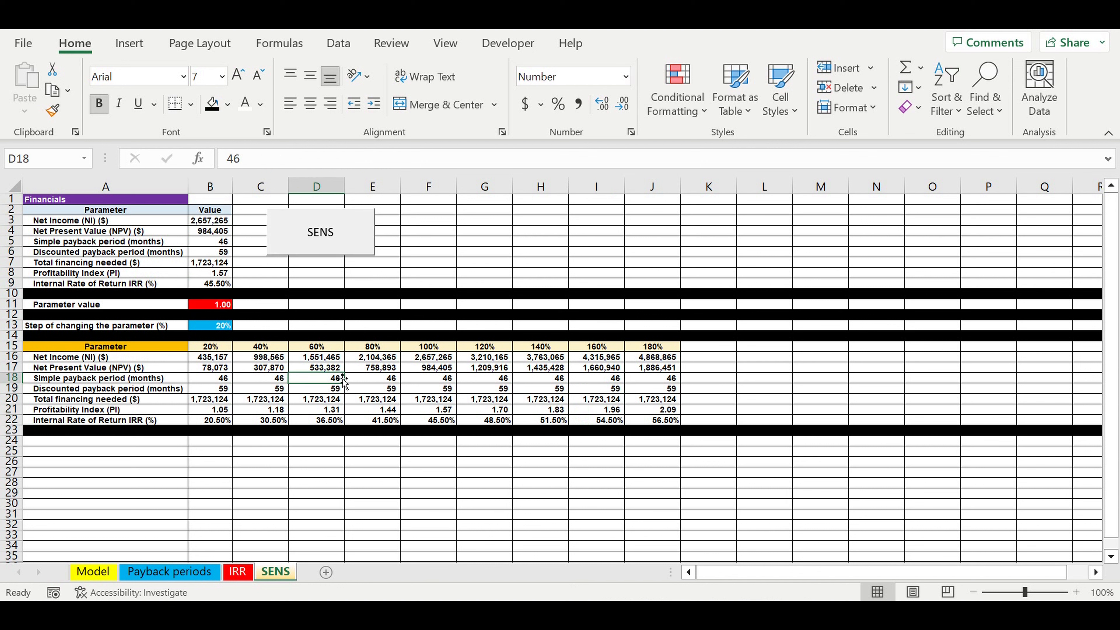
# On the Model sheet, remove the SENS parameter link from the house selling price, leaving the formula as =3000000.
pyautogui.click(92, 571)
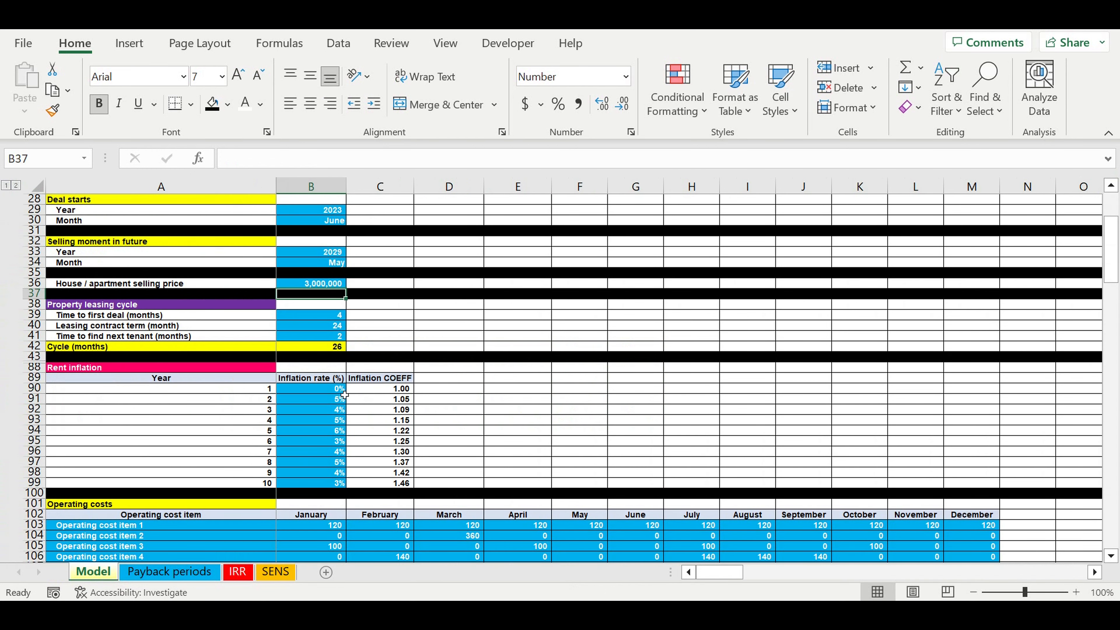
pyautogui.click(318, 285)
pyautogui.moveTo(280, 162); pyautogui.dragTo(399, 182)
pyautogui.press('BackSpace')
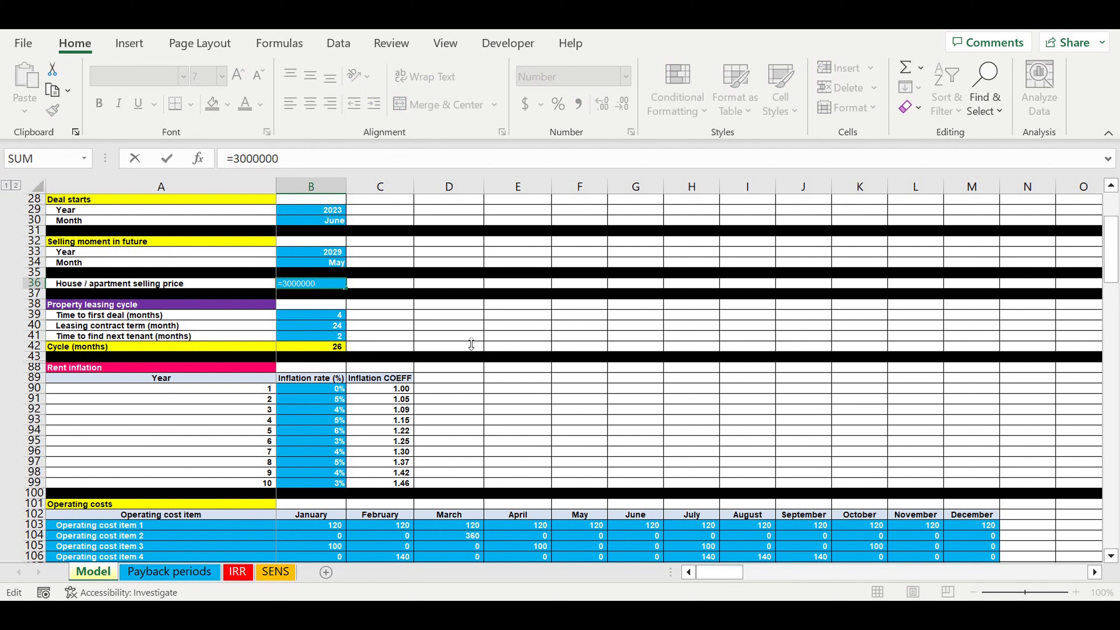
pyautogui.press('Return')
pyautogui.press('Down')
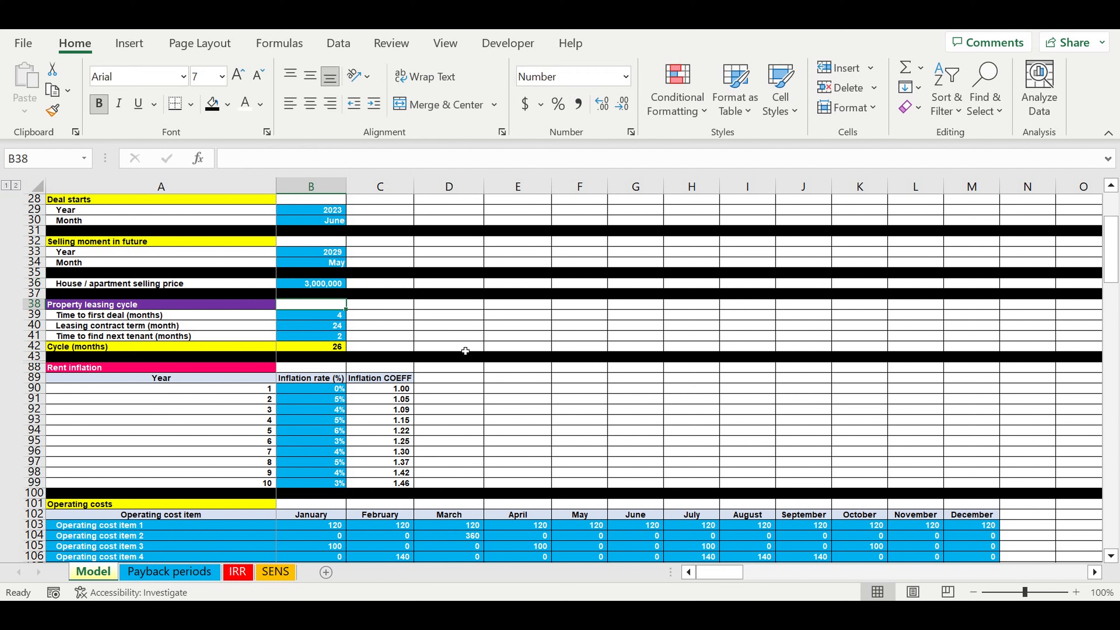
pyautogui.click(465, 351)
pyautogui.click(503, 429)
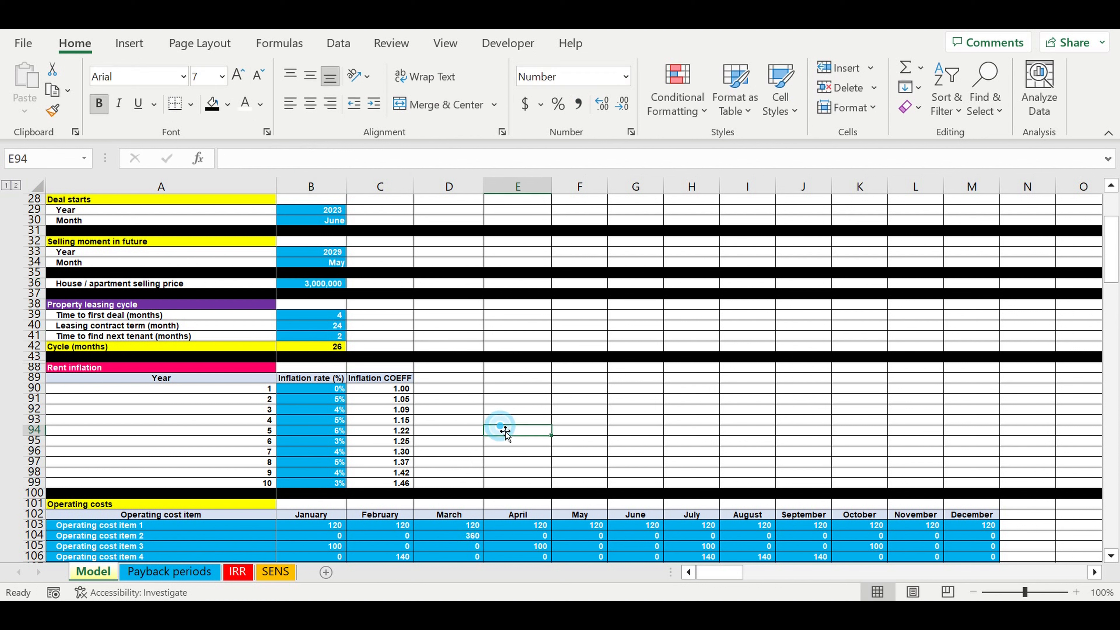